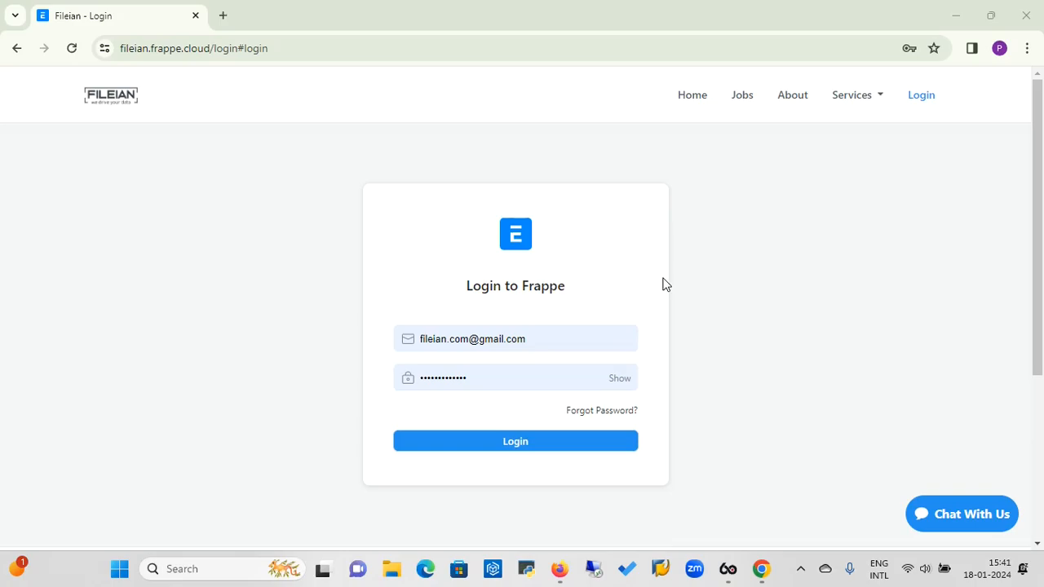
# Log in to the Frappe site using the saved email and password.
pyautogui.click(598, 52)
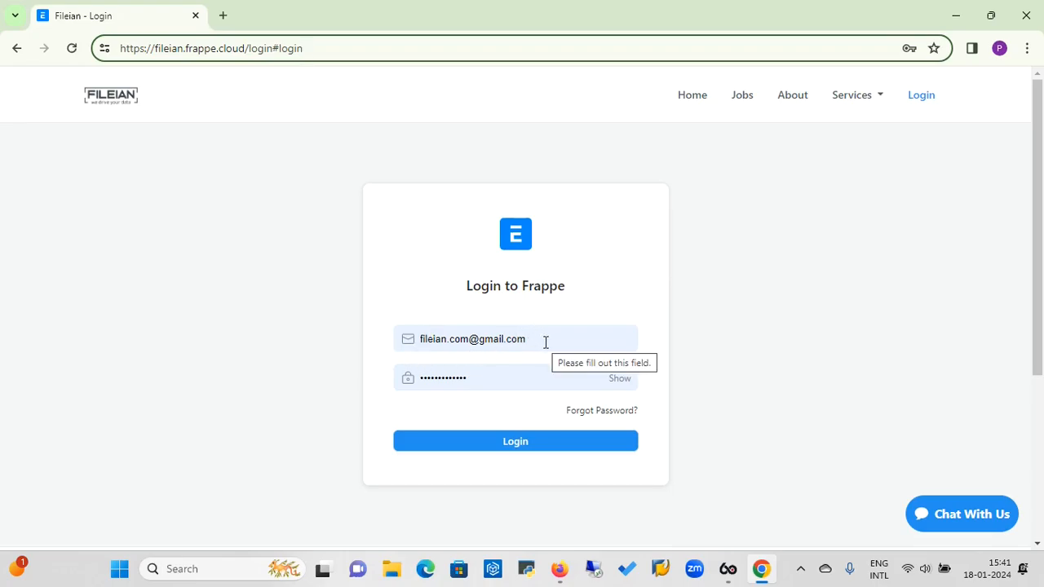
pyautogui.click(525, 447)
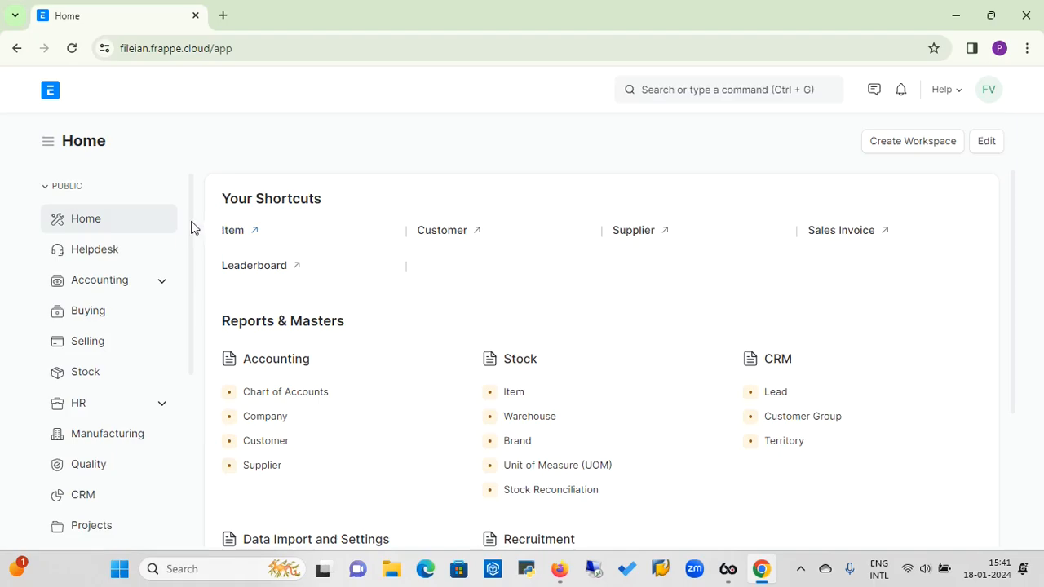
# Scroll the Home workspace sidebar down to reveal Users and the other modules.
pyautogui.moveTo(191, 227); pyautogui.dragTo(183, 360)
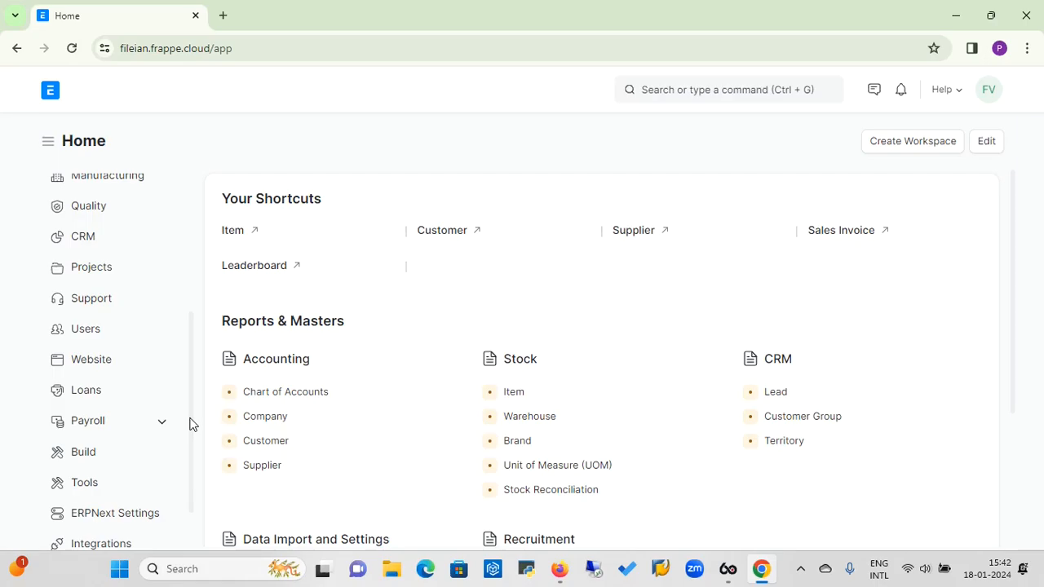
# Go to the Users workspace from the left sidebar.
pyautogui.click(83, 335)
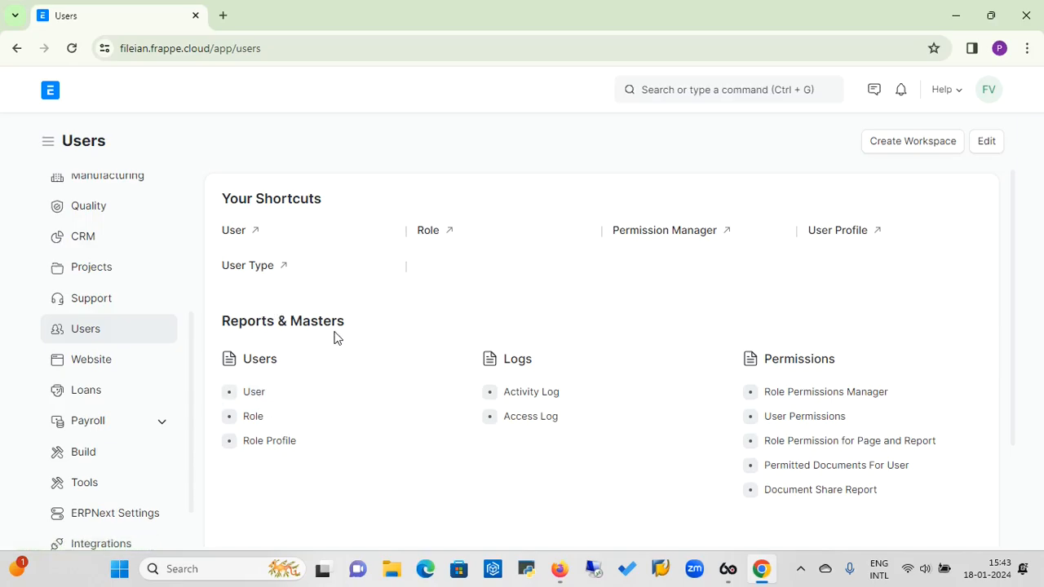
# Open the User list and switch it to Report view, dismissing the extra-actions menu.
pyautogui.click(255, 395)
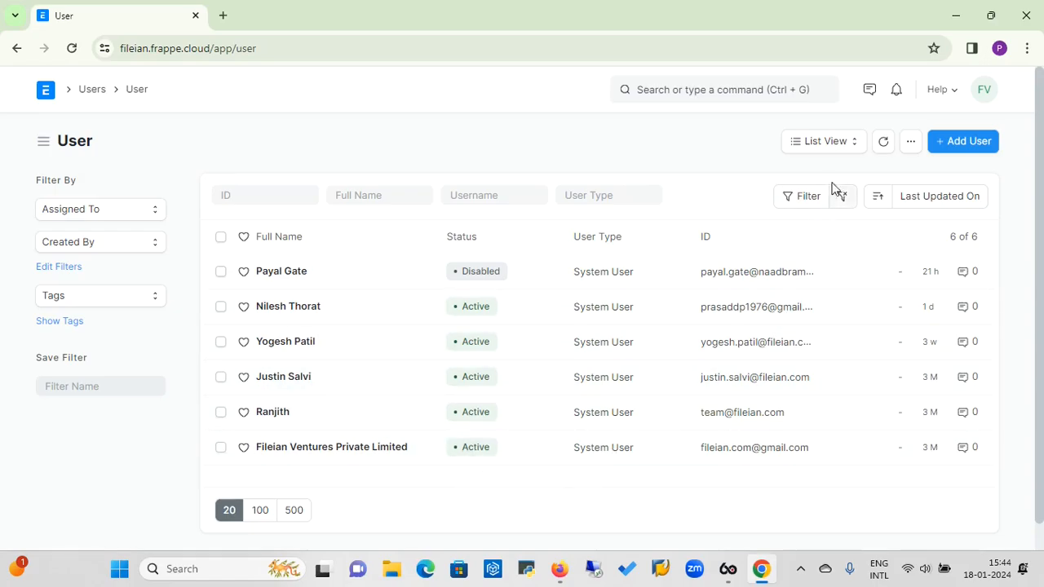
pyautogui.click(856, 152)
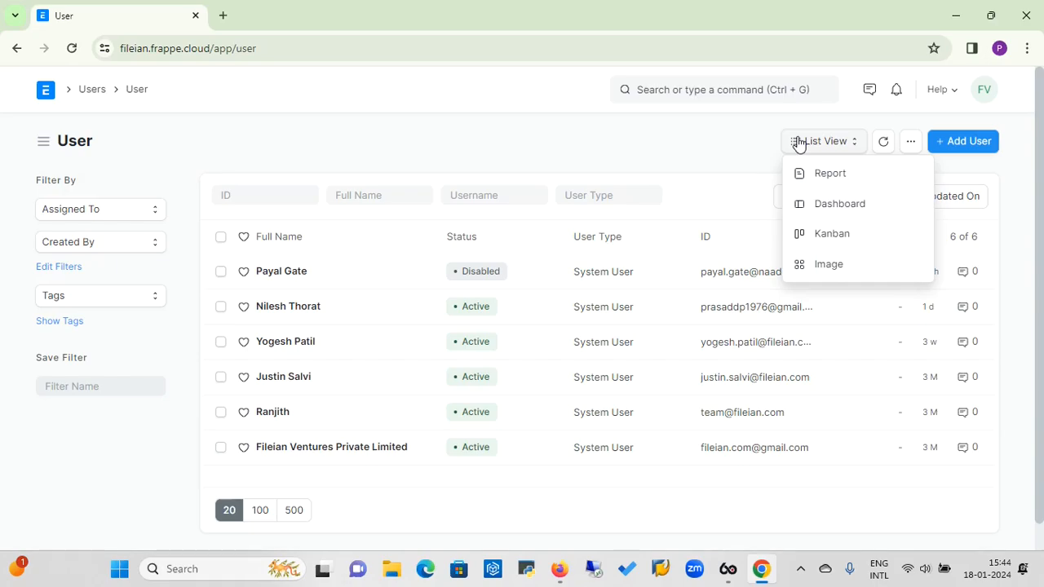
pyautogui.click(840, 174)
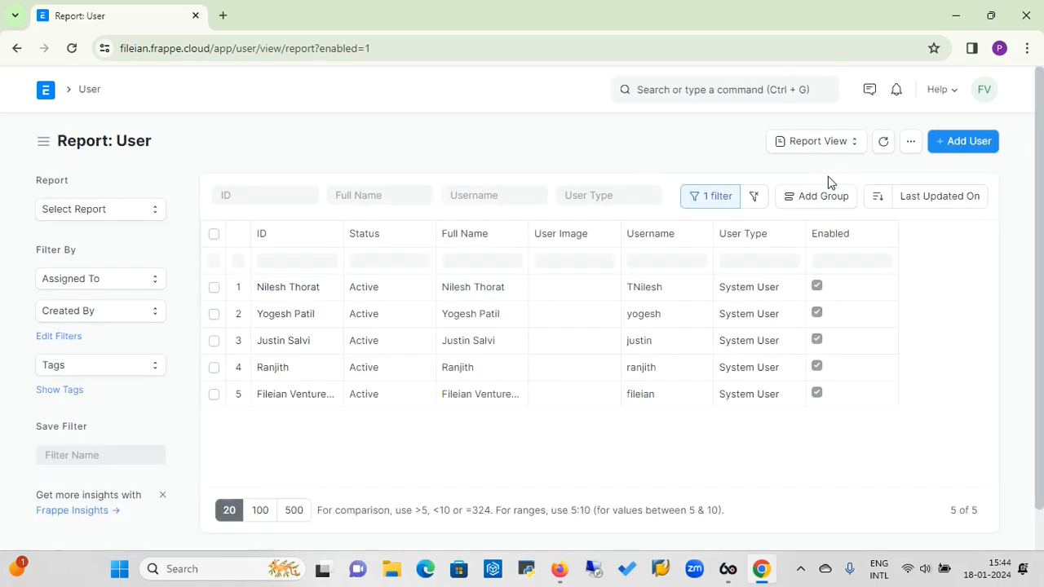
pyautogui.click(911, 144)
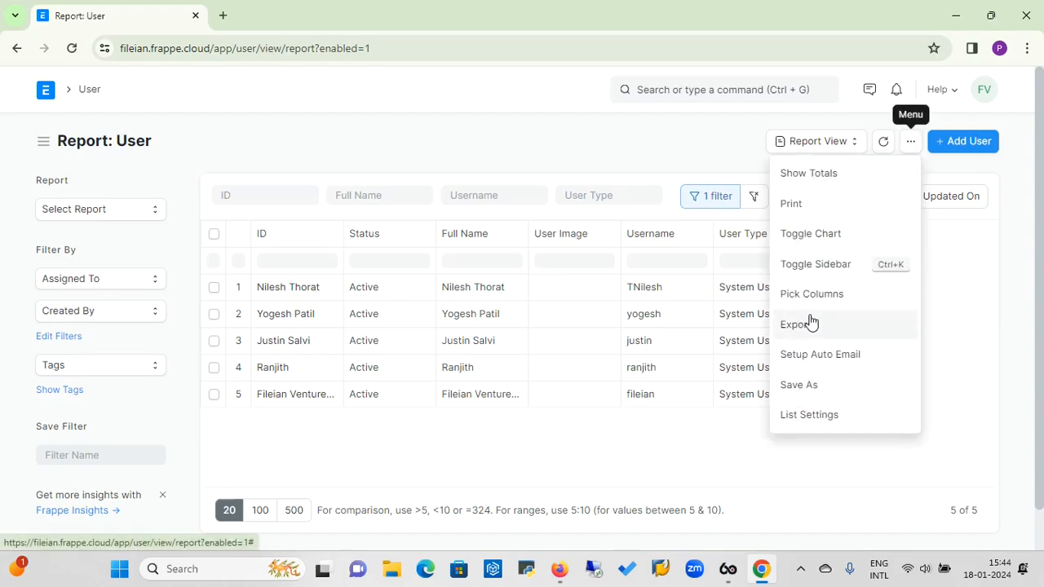
pyautogui.click(731, 169)
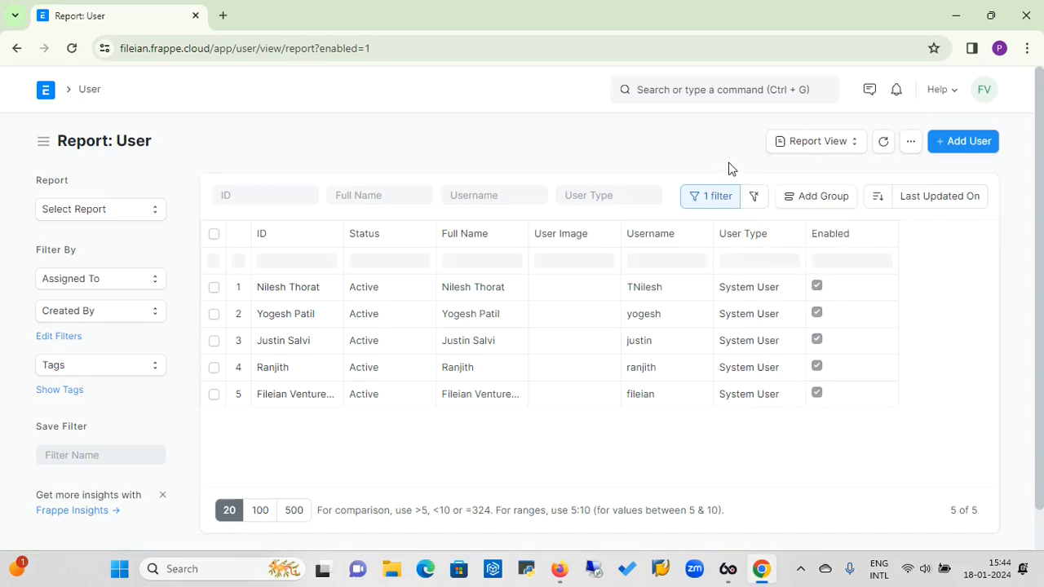
# Start a new user in the full form and enter the user's email address as email and username.
pyautogui.click(983, 145)
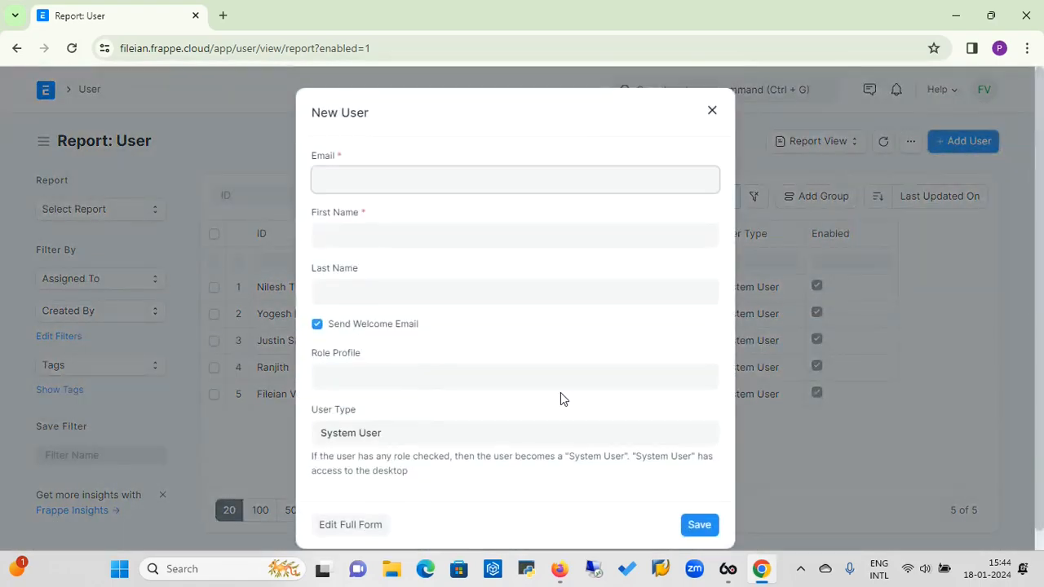
pyautogui.click(366, 527)
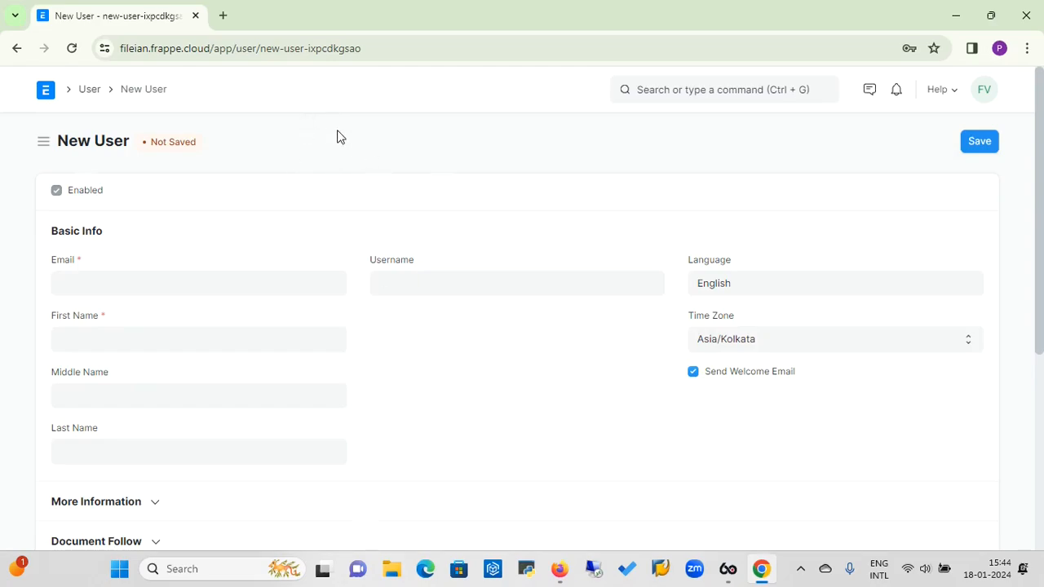
pyautogui.click(189, 283)
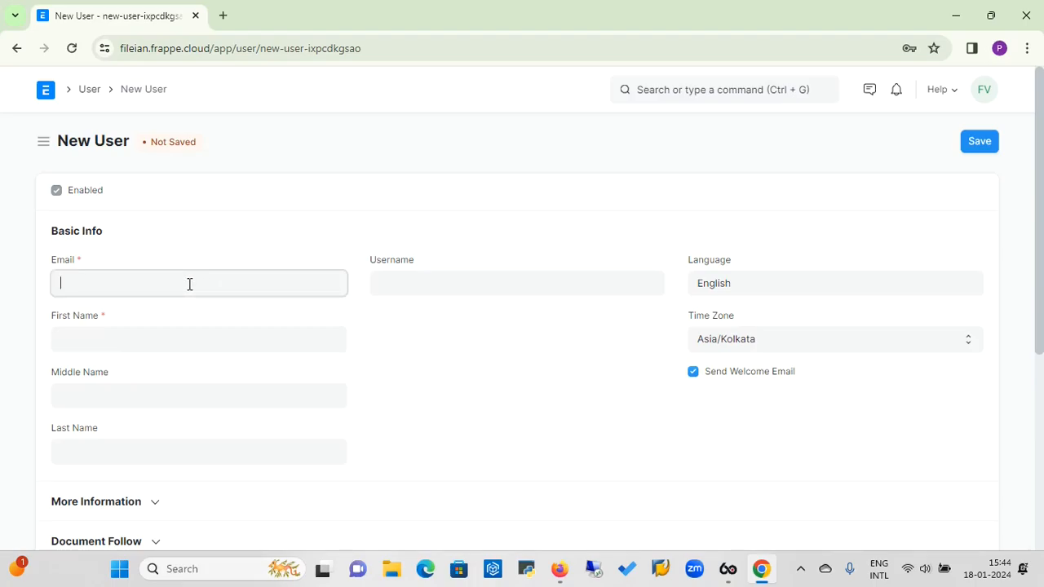
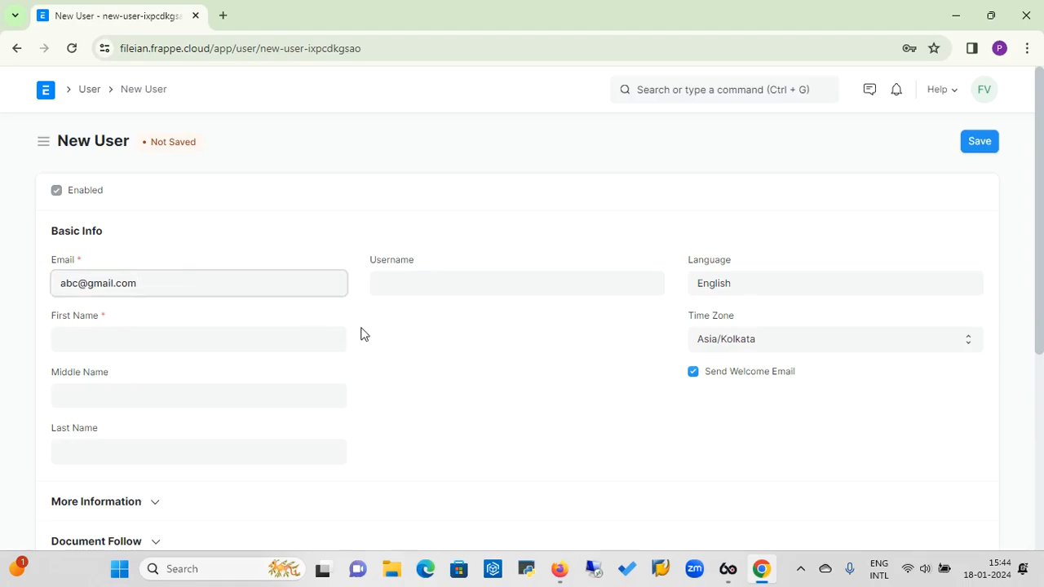
pyautogui.click(411, 292)
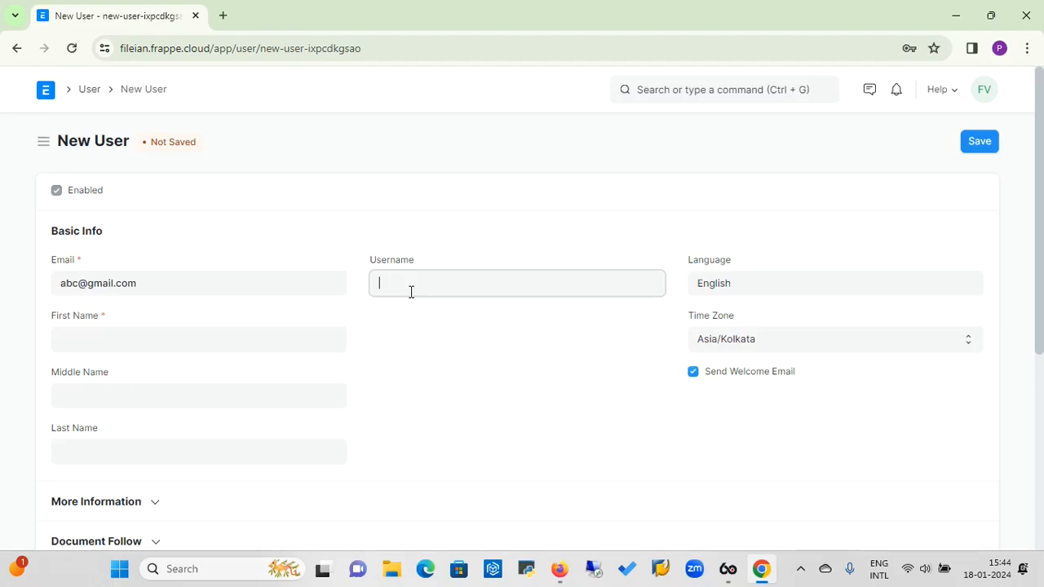
pyautogui.click(196, 291)
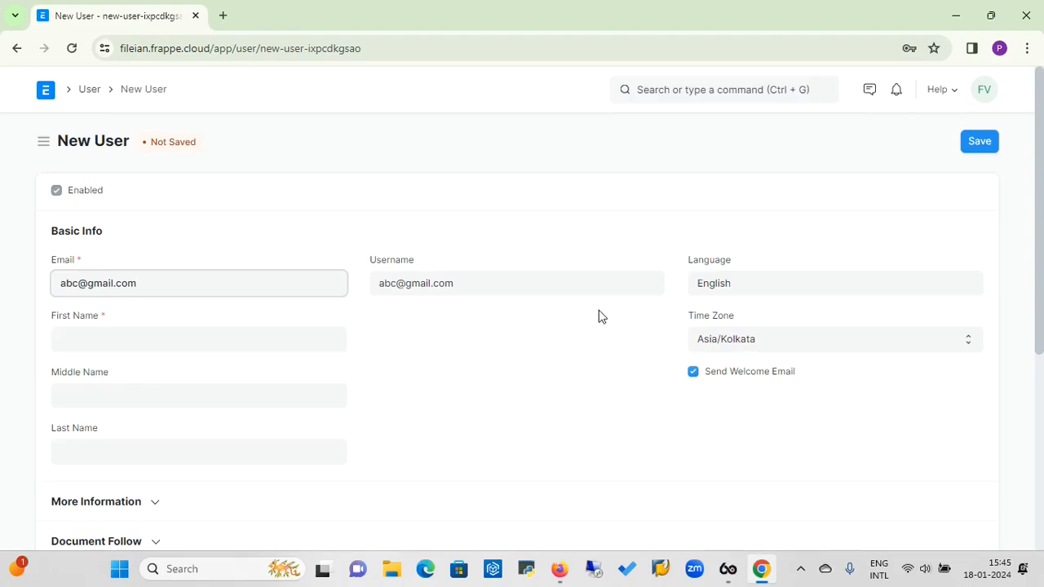
# Fill in the new user's first name, middle initial and last name.
pyautogui.click(212, 339)
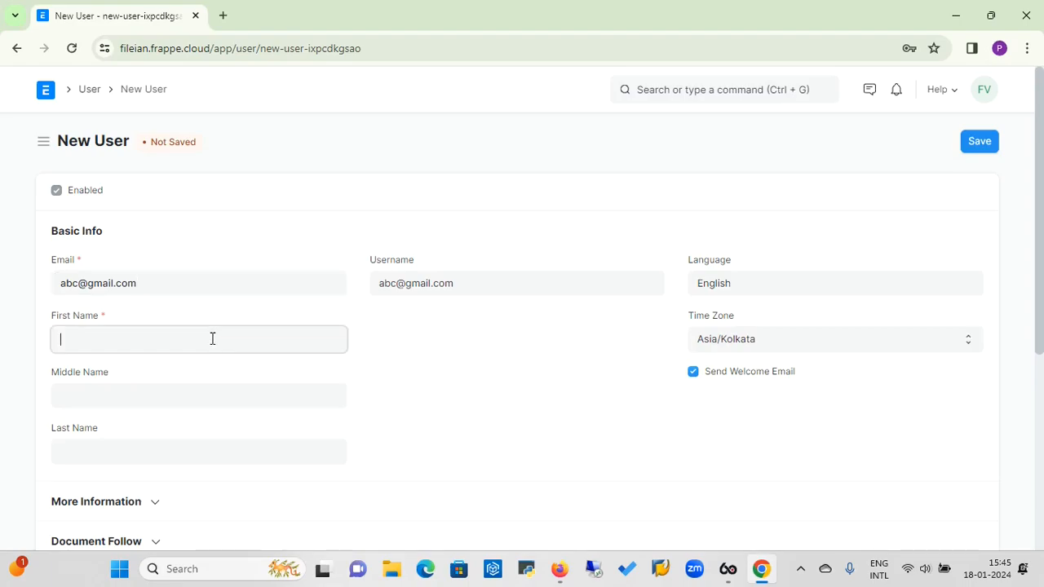
pyautogui.click(170, 390)
pyautogui.write('R')
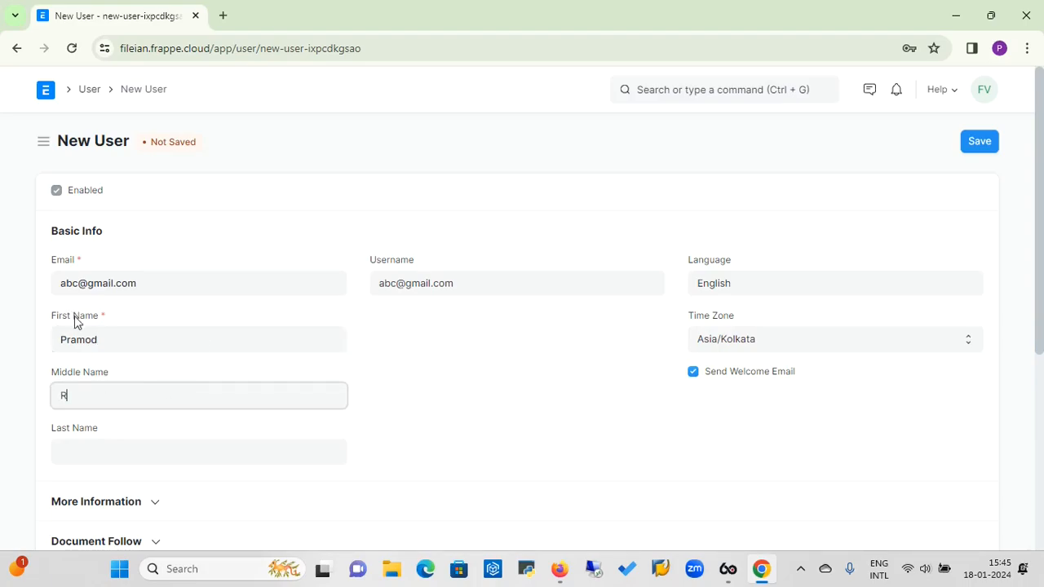
pyautogui.click(92, 448)
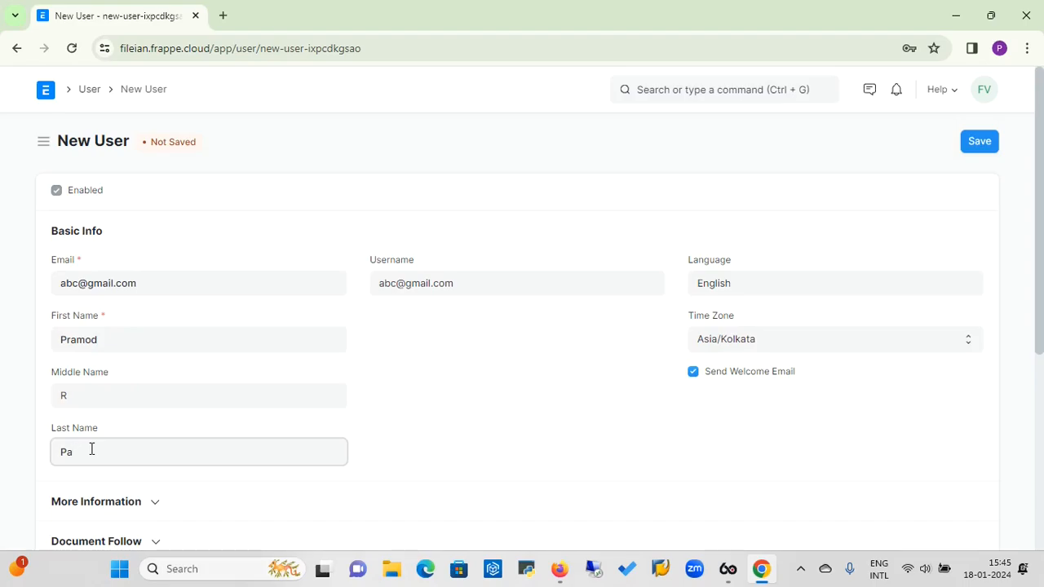
# Under More Information, set Gender to Male and enter the user's mobile number.
pyautogui.scroll(-2, 1041, 186)
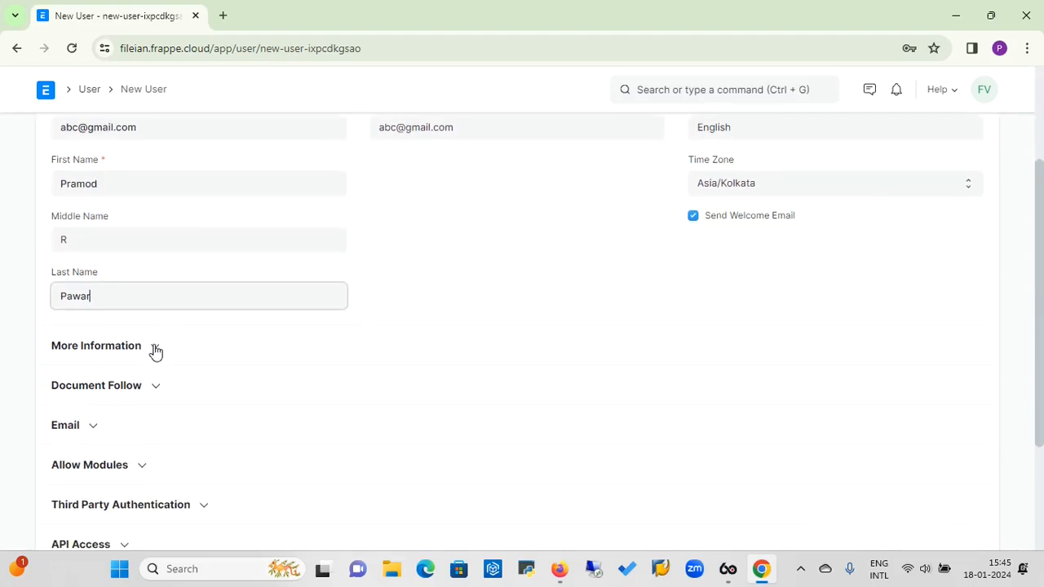
pyautogui.click(155, 351)
pyautogui.click(125, 405)
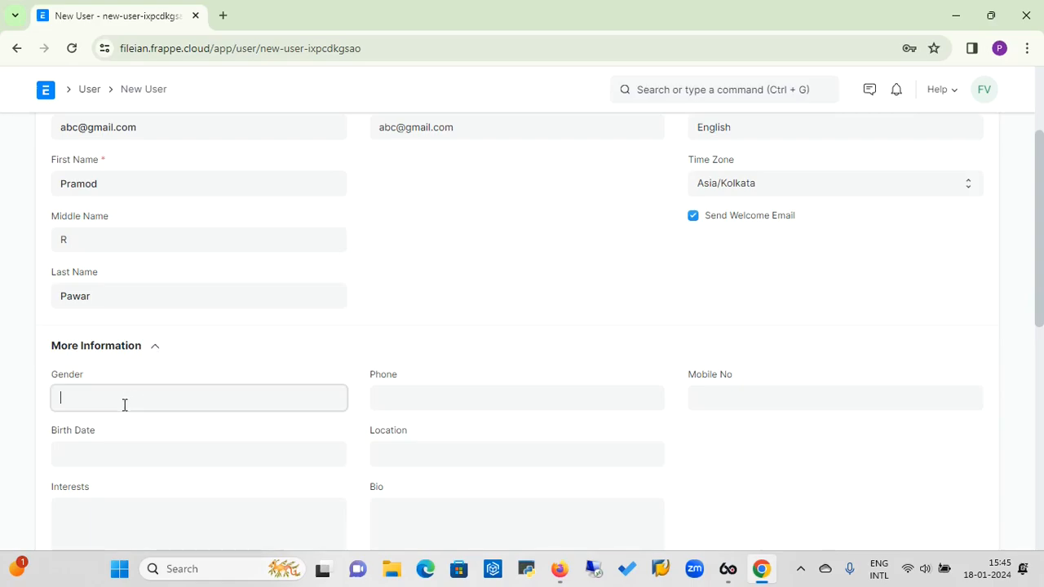
pyautogui.write('Male')
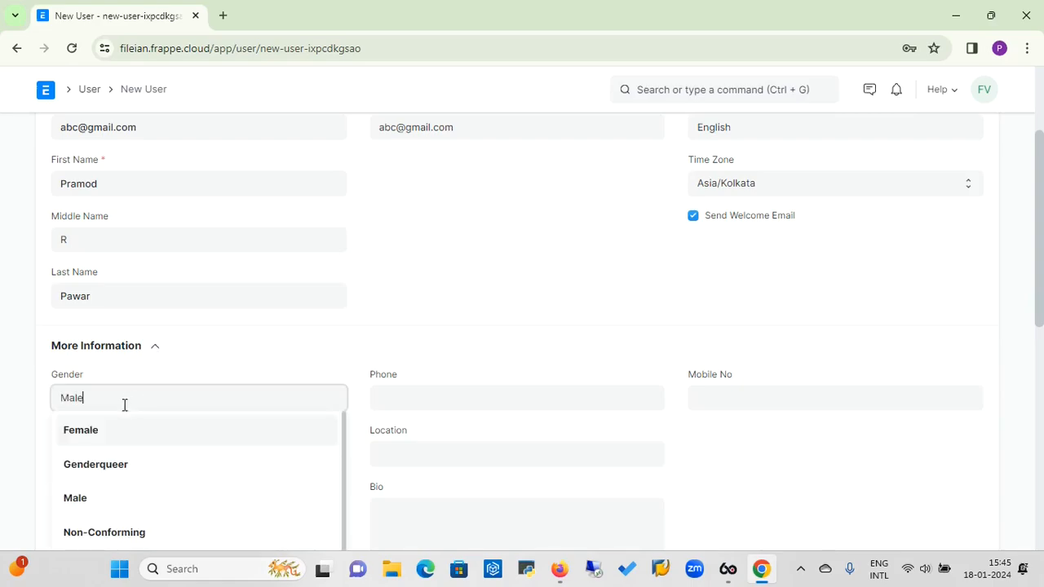
pyautogui.click(81, 434)
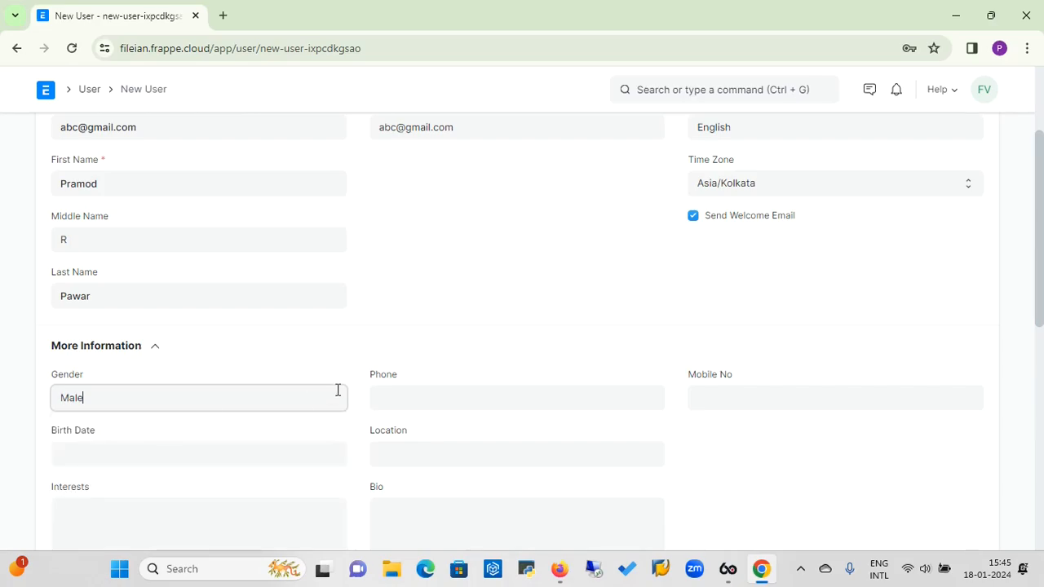
pyautogui.click(388, 397)
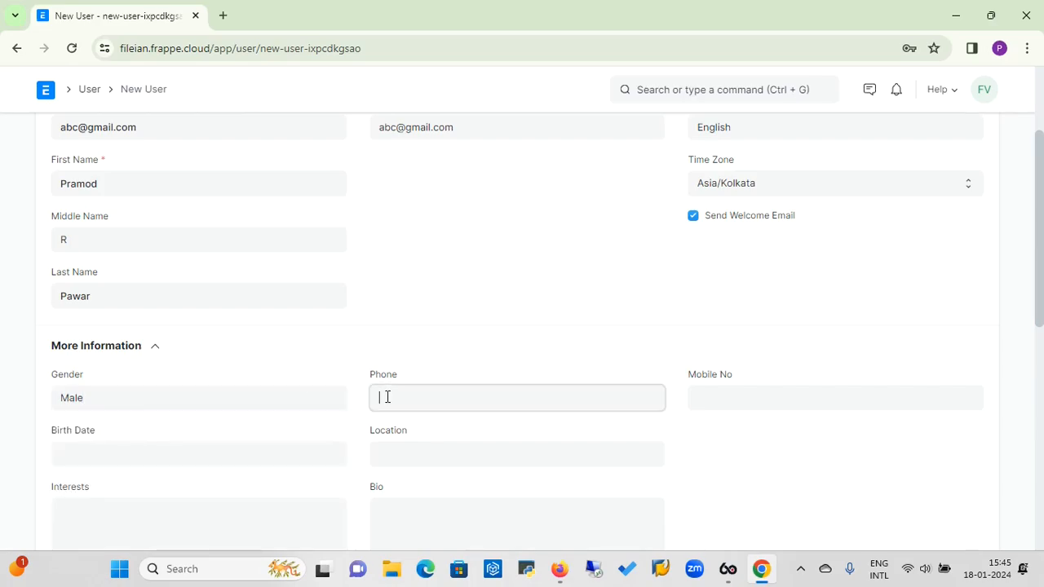
pyautogui.click(712, 397)
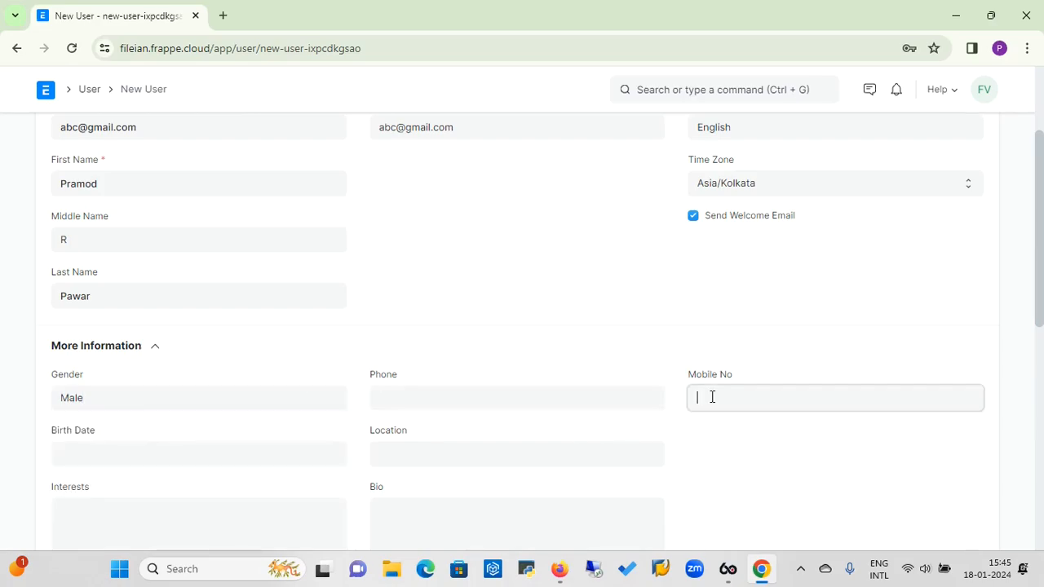
# Pick 1990, March, day 1 in the Birth Date calendar to get 01-03-1990.
pyautogui.click(254, 453)
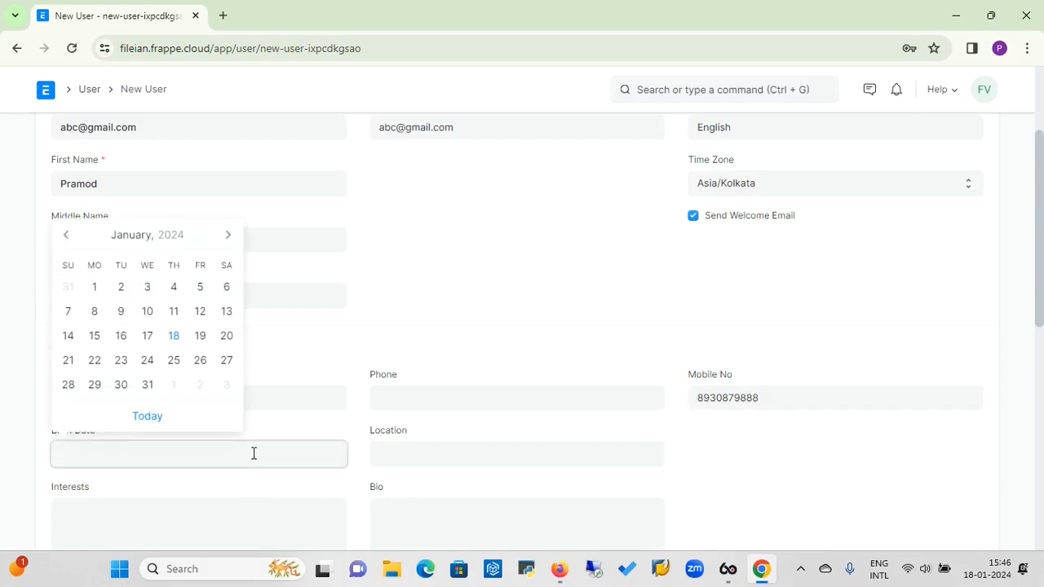
pyautogui.click(147, 245)
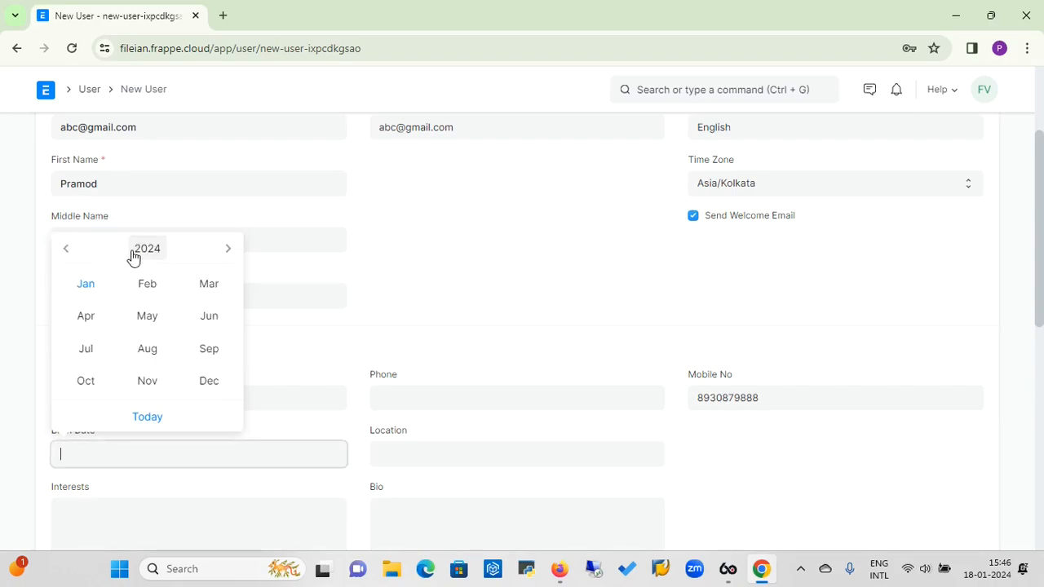
pyautogui.click(137, 256)
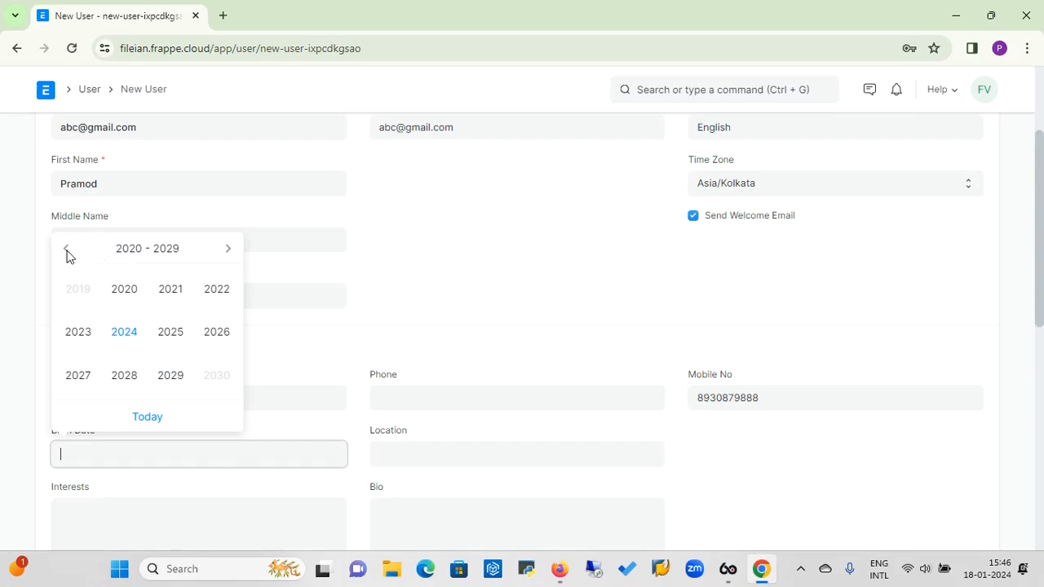
pyautogui.click(102, 457)
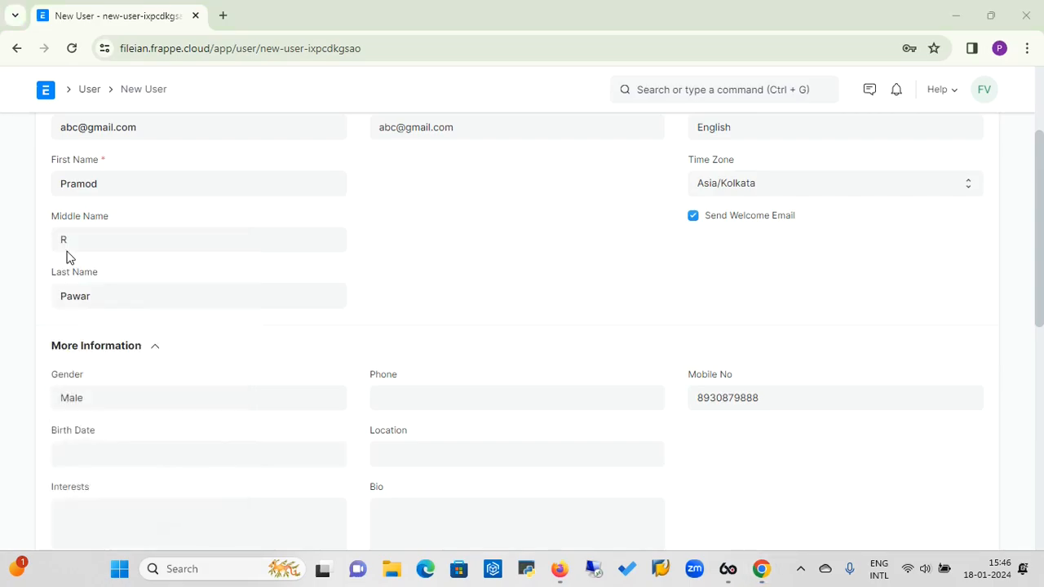
pyautogui.click(194, 454)
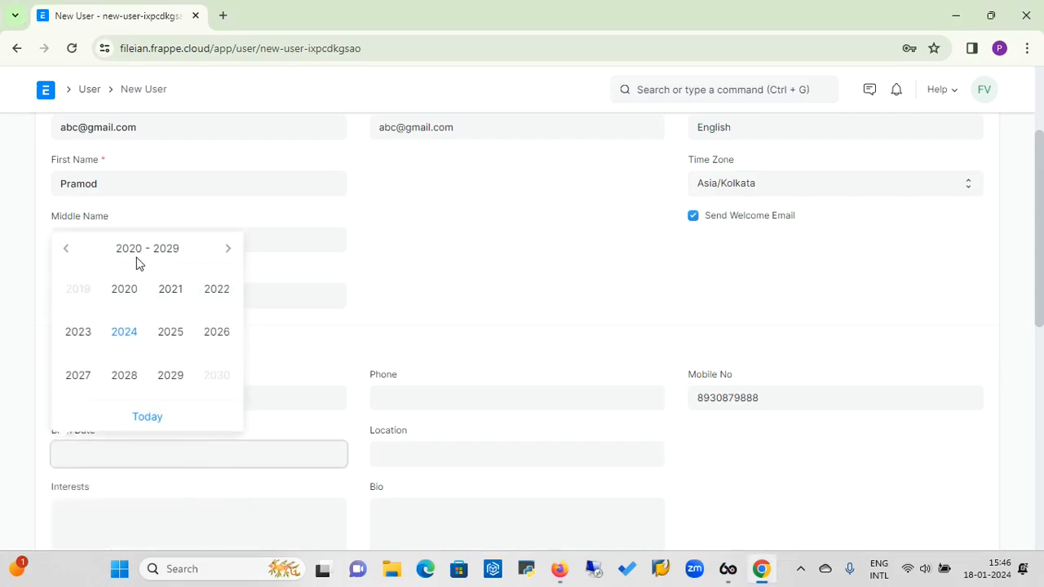
pyautogui.click(73, 259)
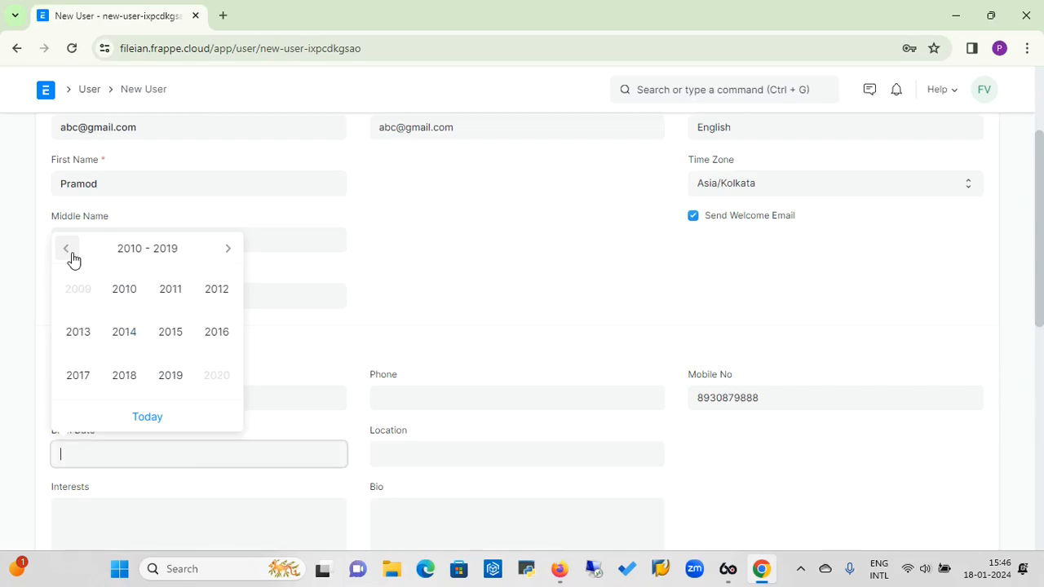
pyautogui.click(74, 259)
pyautogui.click(73, 259)
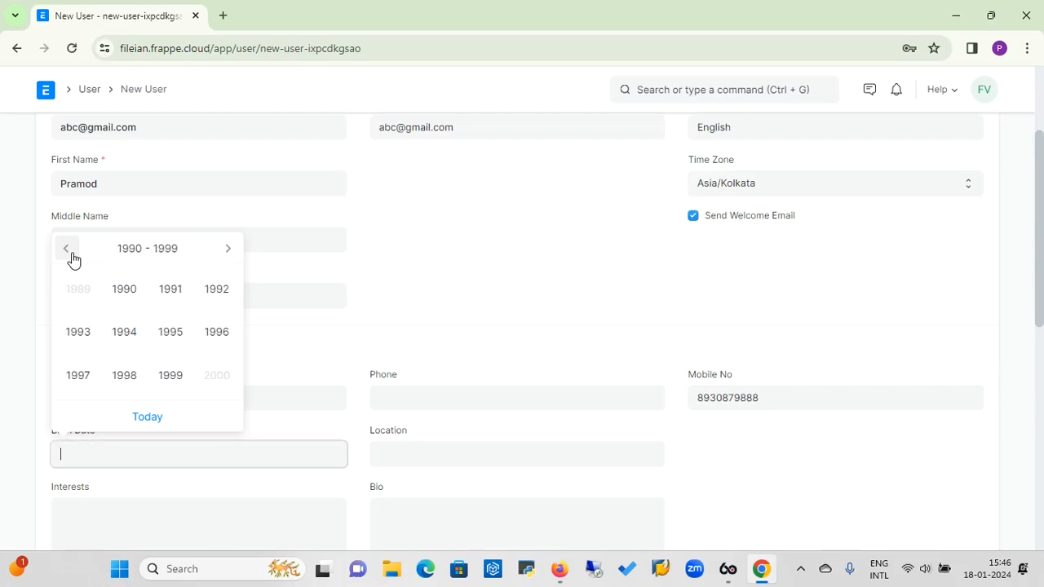
pyautogui.click(135, 300)
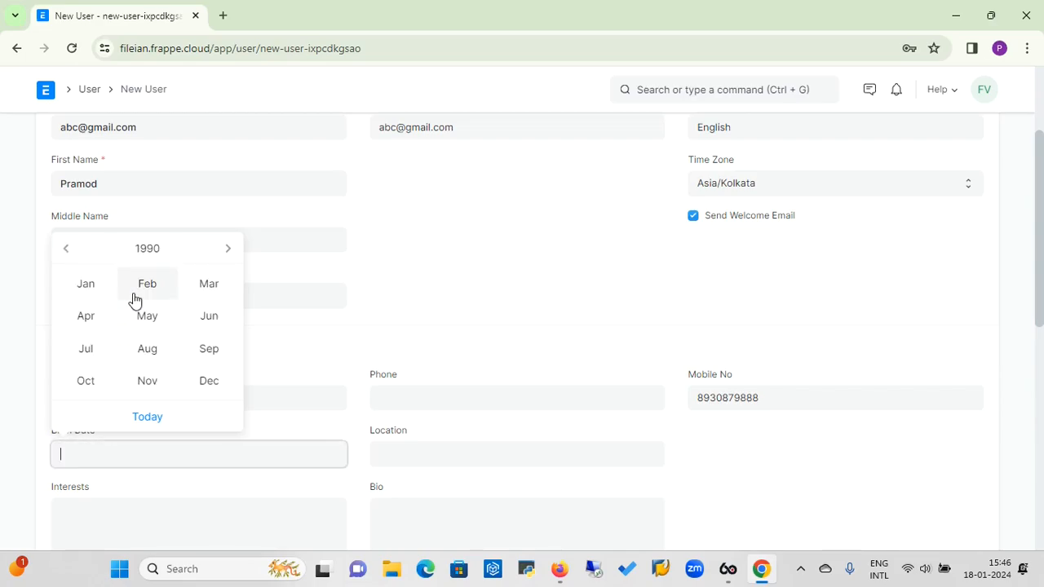
pyautogui.click(209, 284)
pyautogui.click(174, 294)
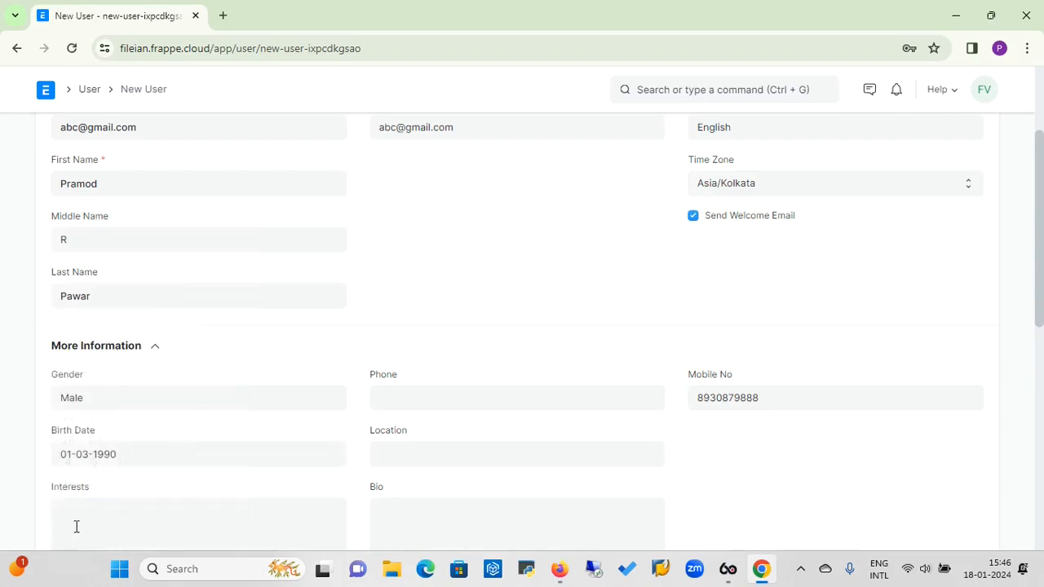
# Enter Pune as the user's Location, leaving Interests and Bio blank.
pyautogui.click(448, 450)
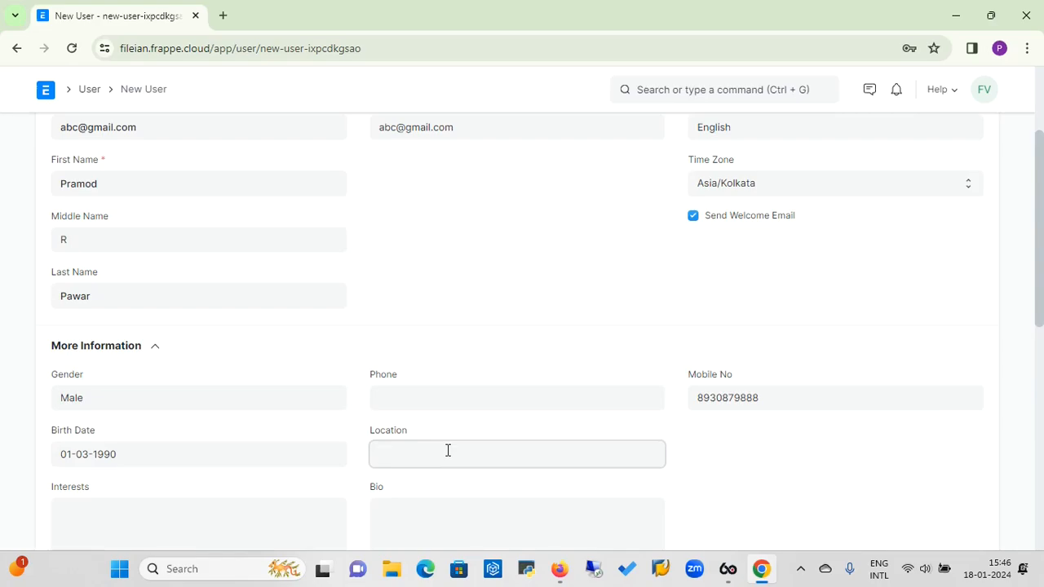
pyautogui.write('Pune')
pyautogui.moveTo(1041, 294); pyautogui.dragTo(1041, 341)
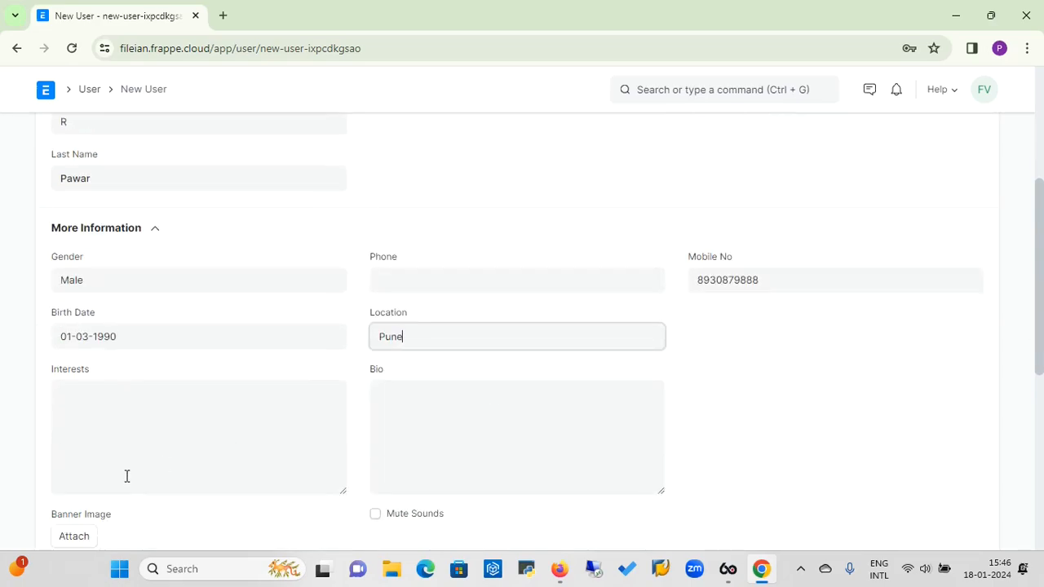
pyautogui.click(132, 413)
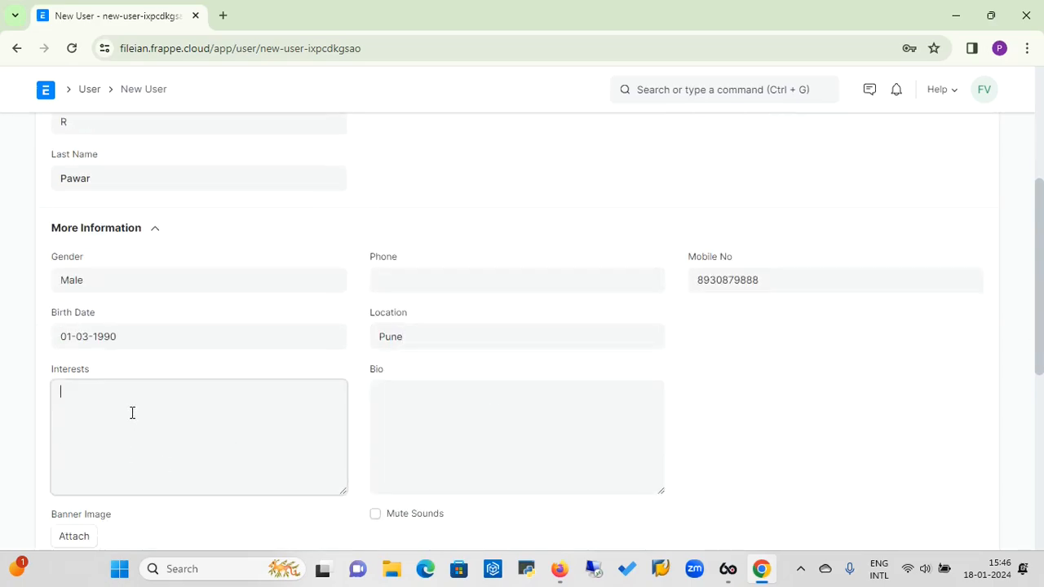
pyautogui.click(402, 408)
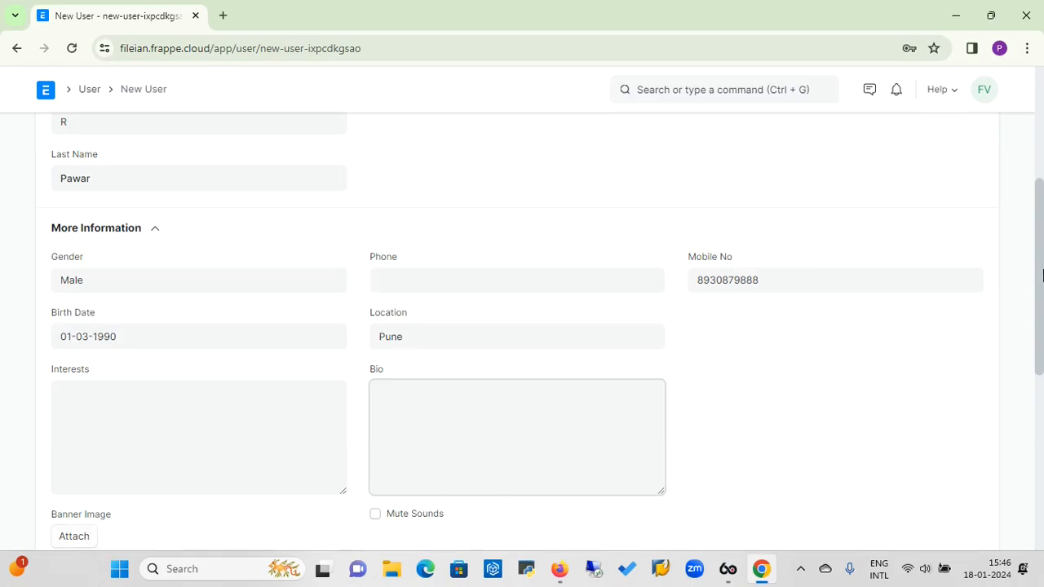
pyautogui.scroll(-2, 1040, 269)
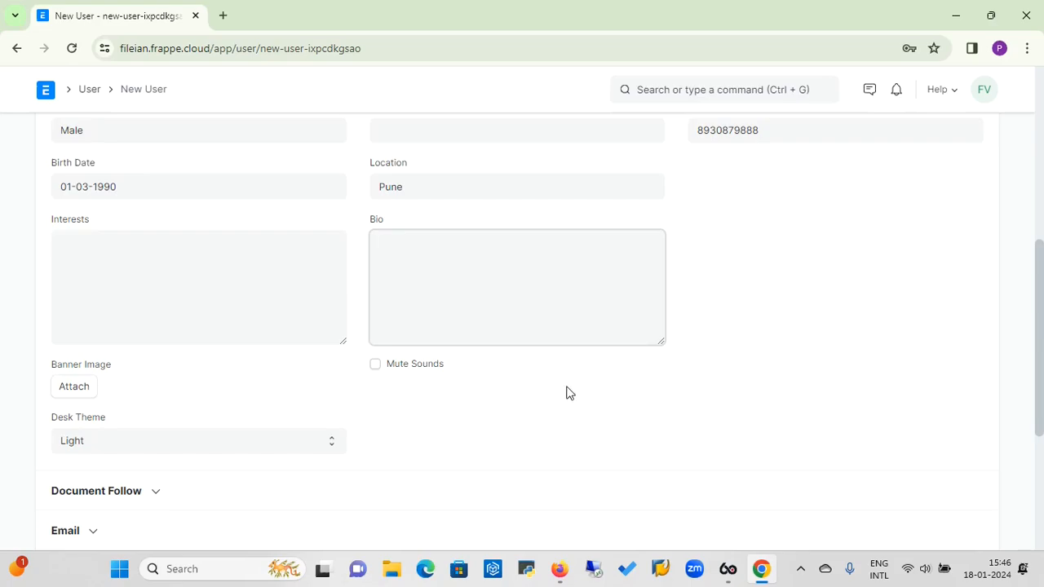
# Keep Desk Theme on Light and expand the Document Follow section.
pyautogui.click(148, 447)
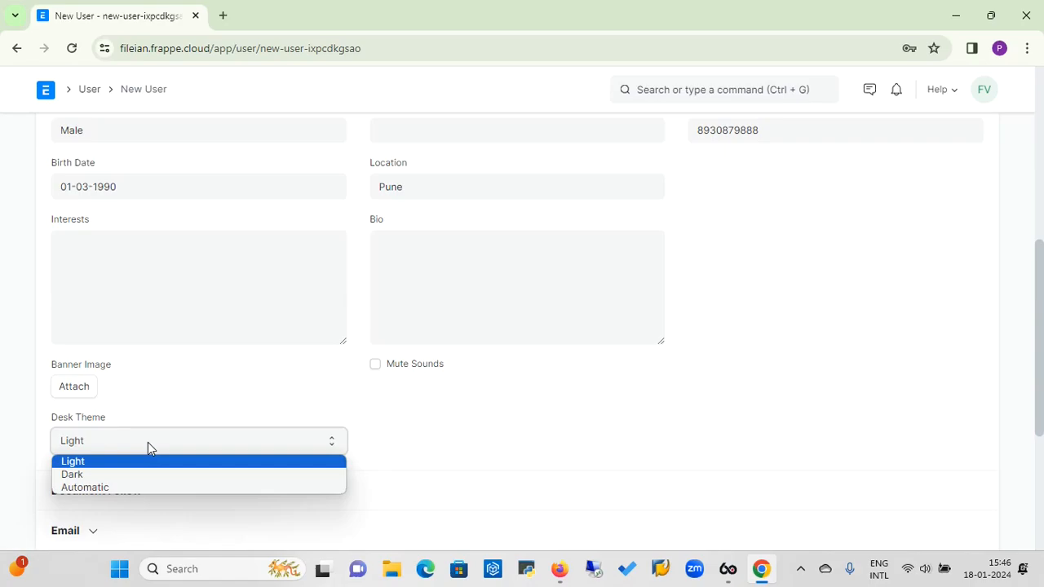
pyautogui.click(134, 463)
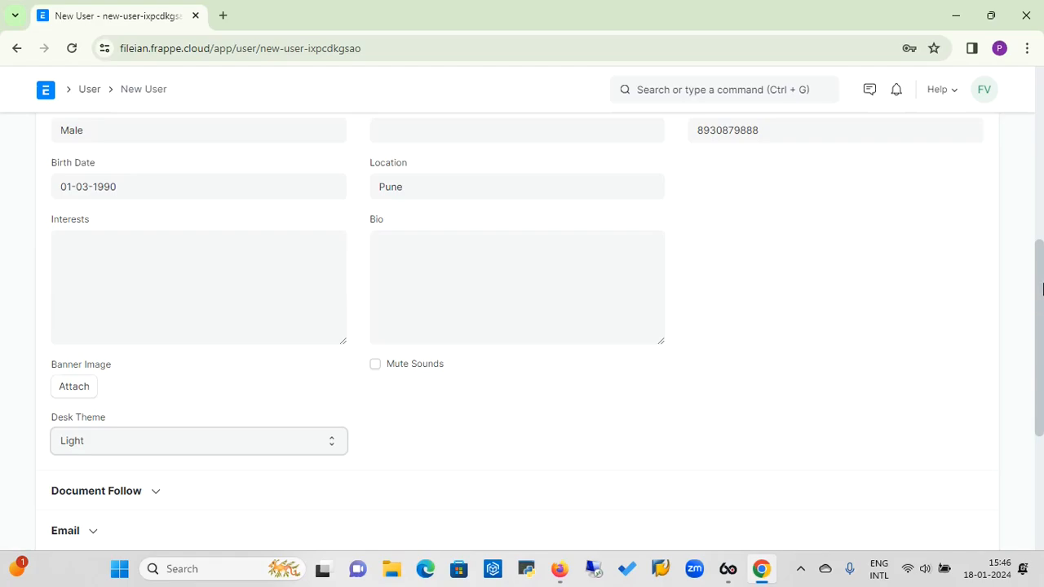
pyautogui.scroll(-2, 1042, 298)
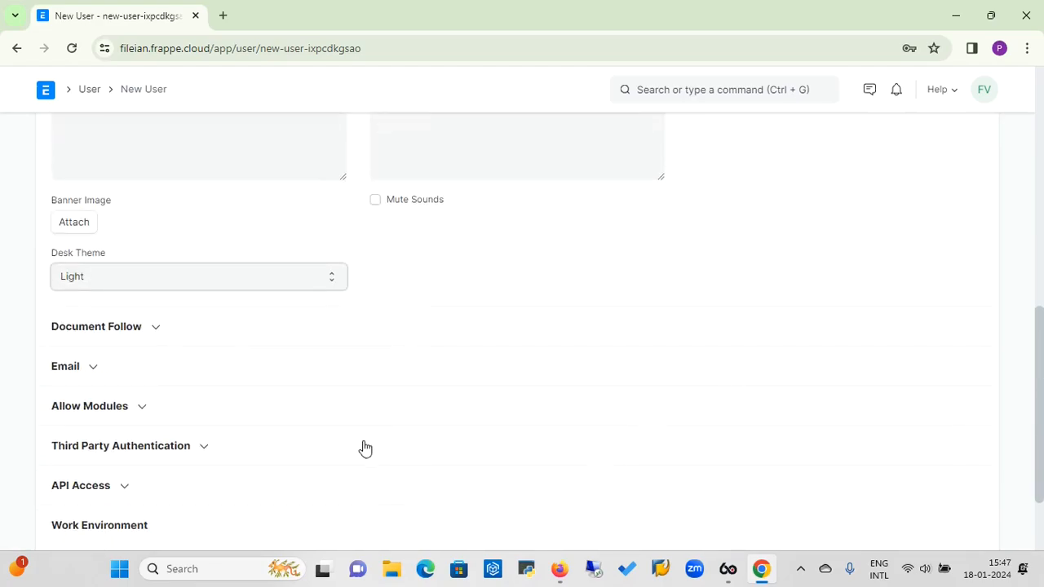
pyautogui.click(156, 336)
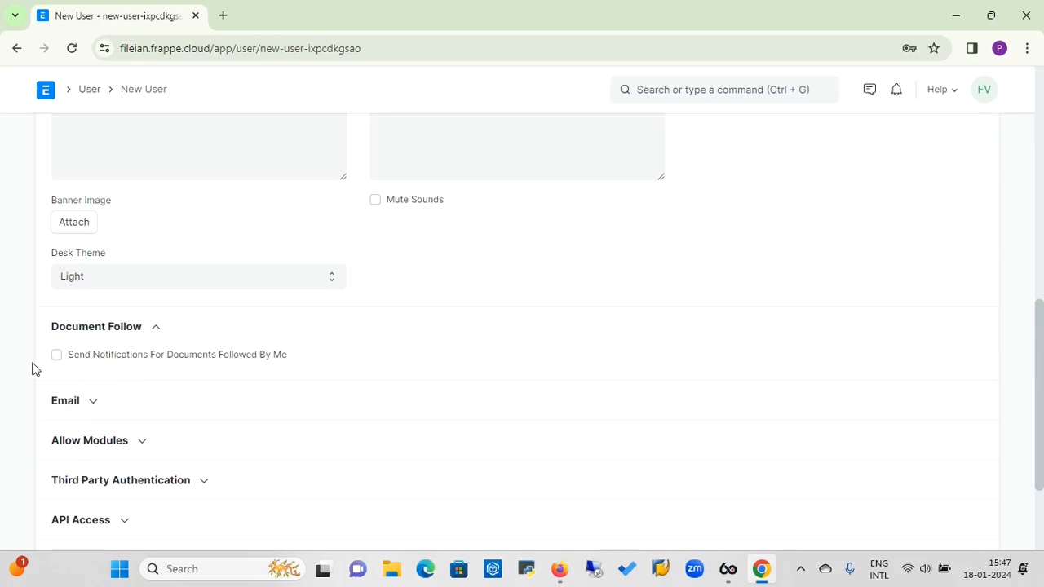
# Collapse Document Follow, then expand and collapse the Email and Allow Modules sections.
pyautogui.click(156, 332)
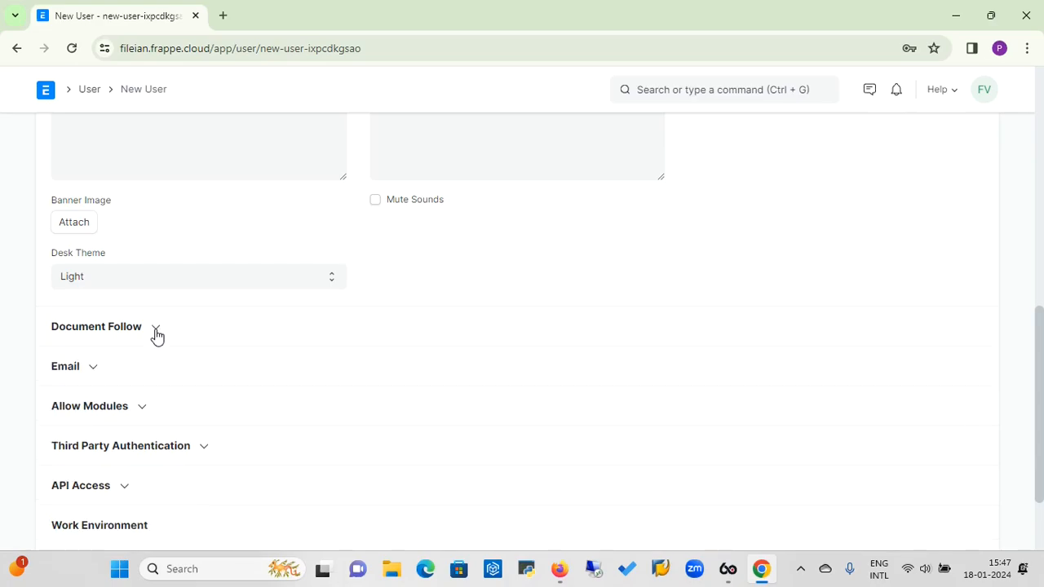
pyautogui.click(92, 374)
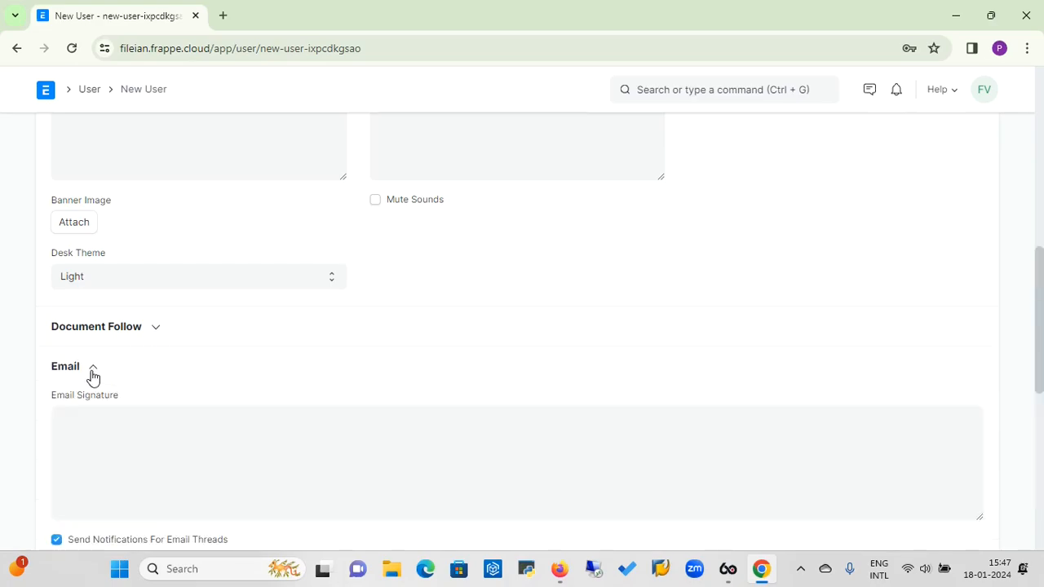
pyautogui.click(89, 443)
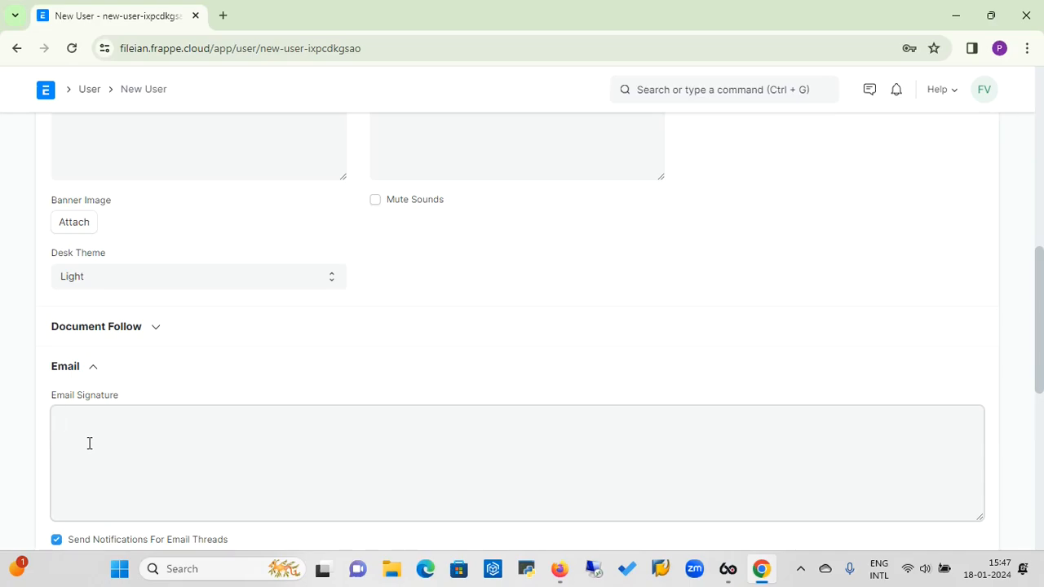
pyautogui.click(94, 372)
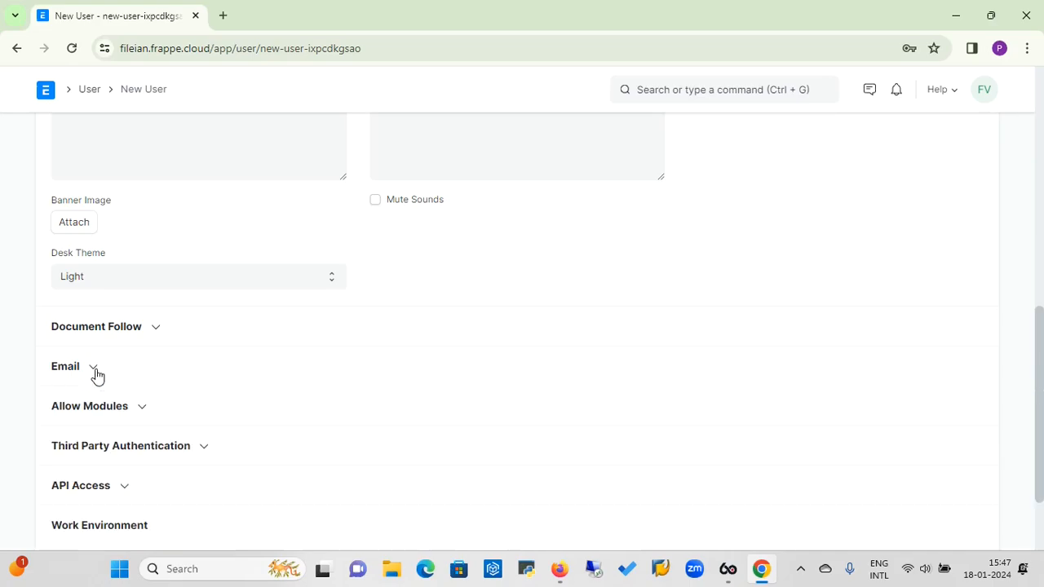
pyautogui.click(143, 413)
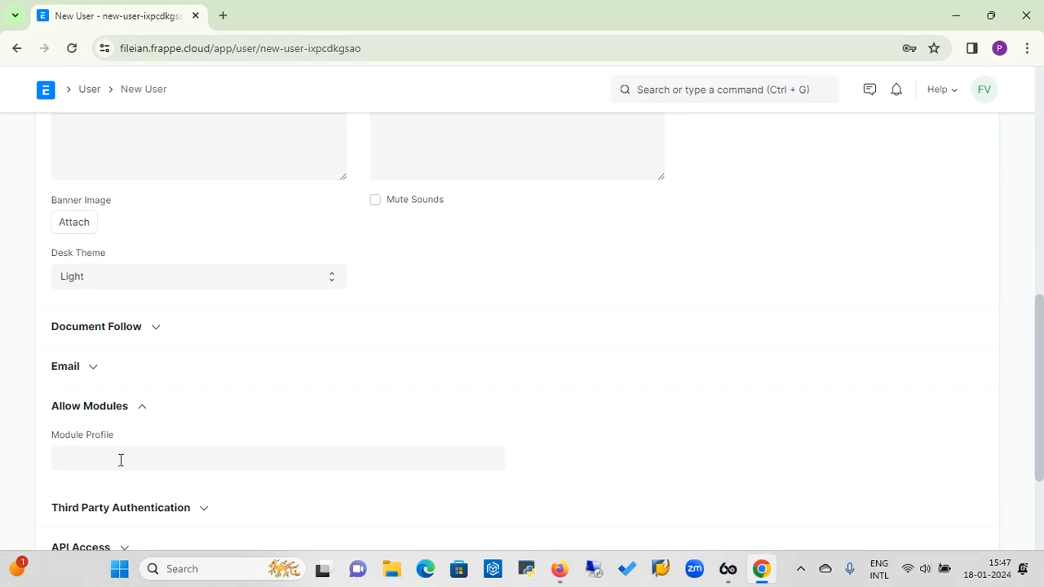
pyautogui.click(144, 408)
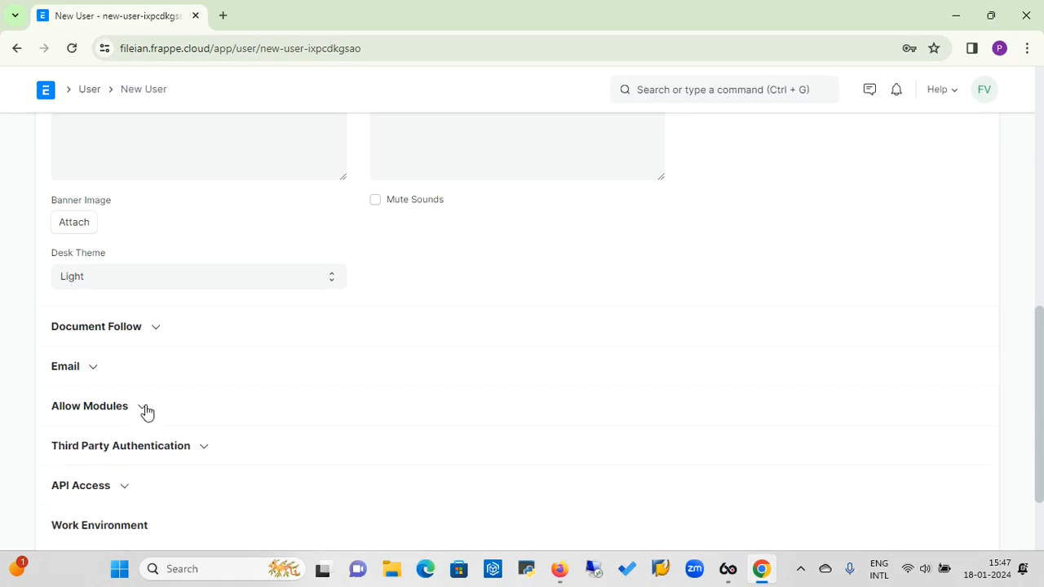
# Expand and collapse the Third Party Authentication and API Access sections without changes.
pyautogui.click(205, 449)
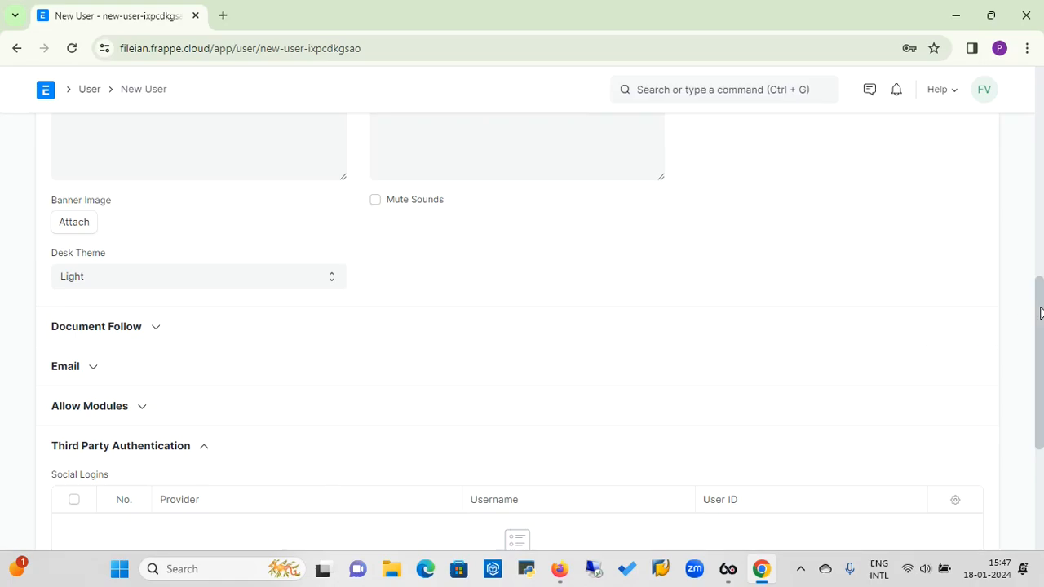
pyautogui.scroll(-1, 1037, 304)
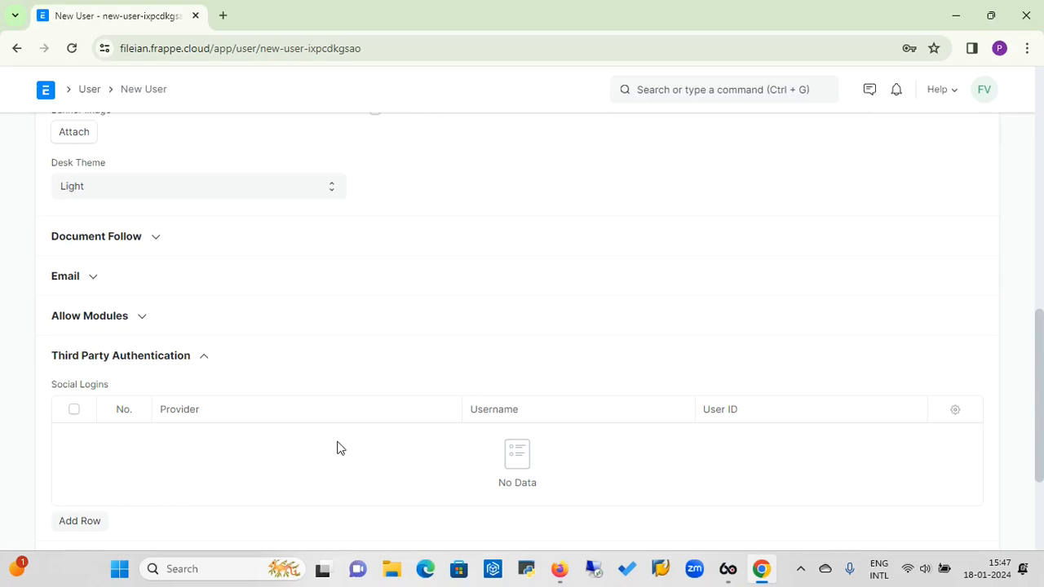
pyautogui.click(205, 359)
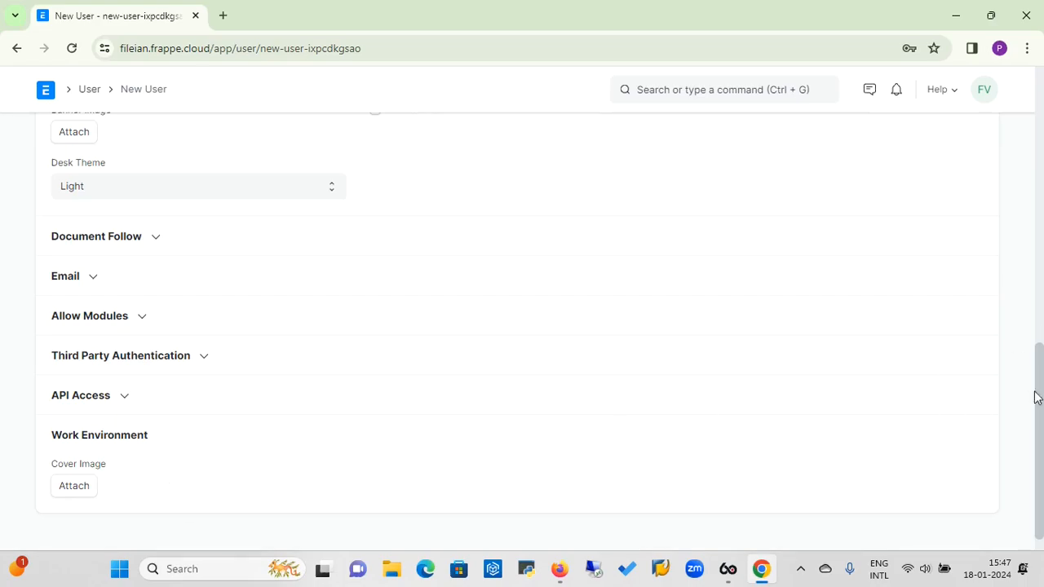
pyautogui.click(127, 400)
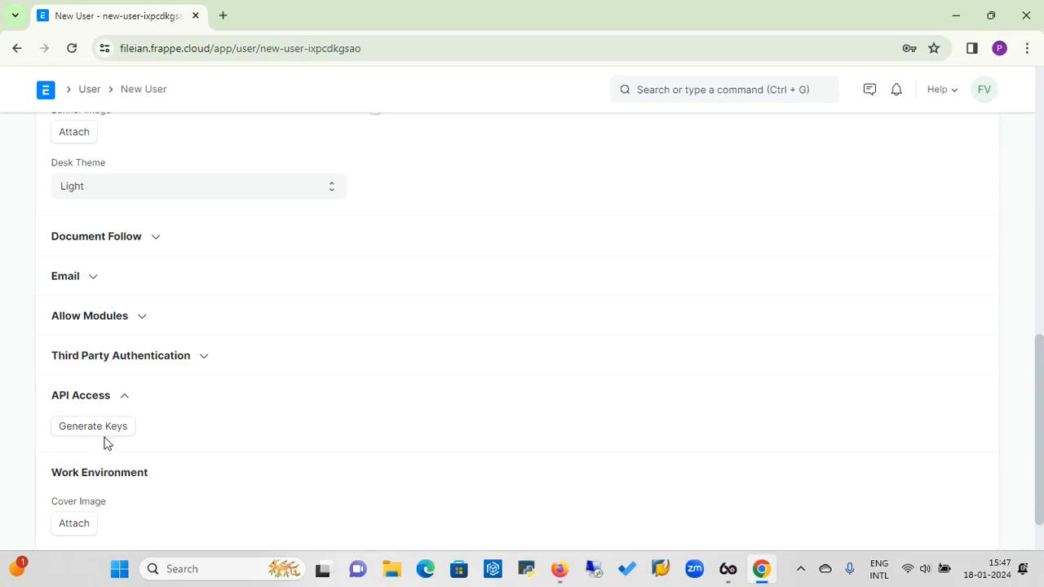
pyautogui.click(125, 399)
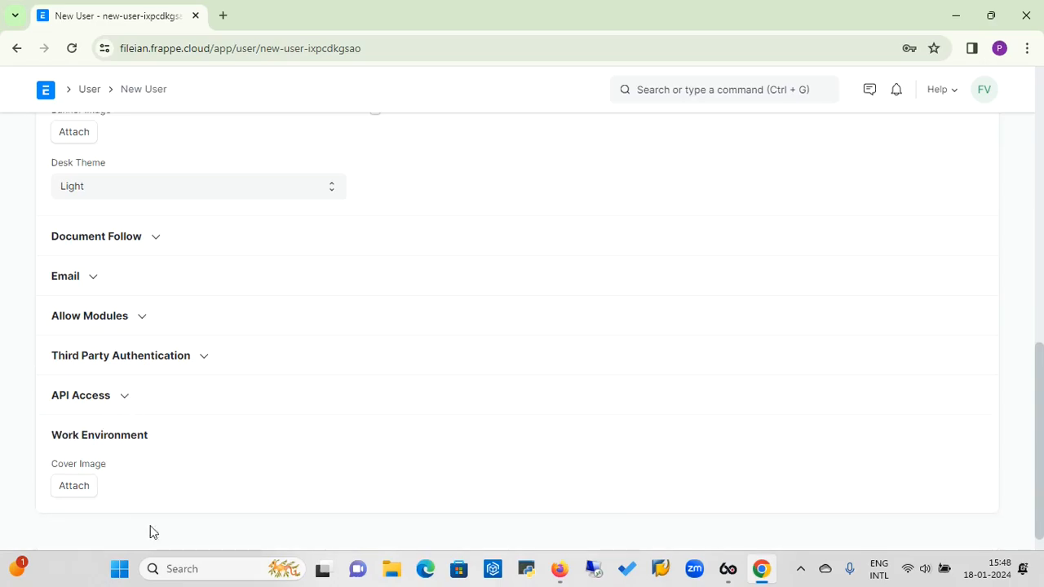
# Save the new user record from the top of the form, activating the account.
pyautogui.scroll(5, 1042, 135)
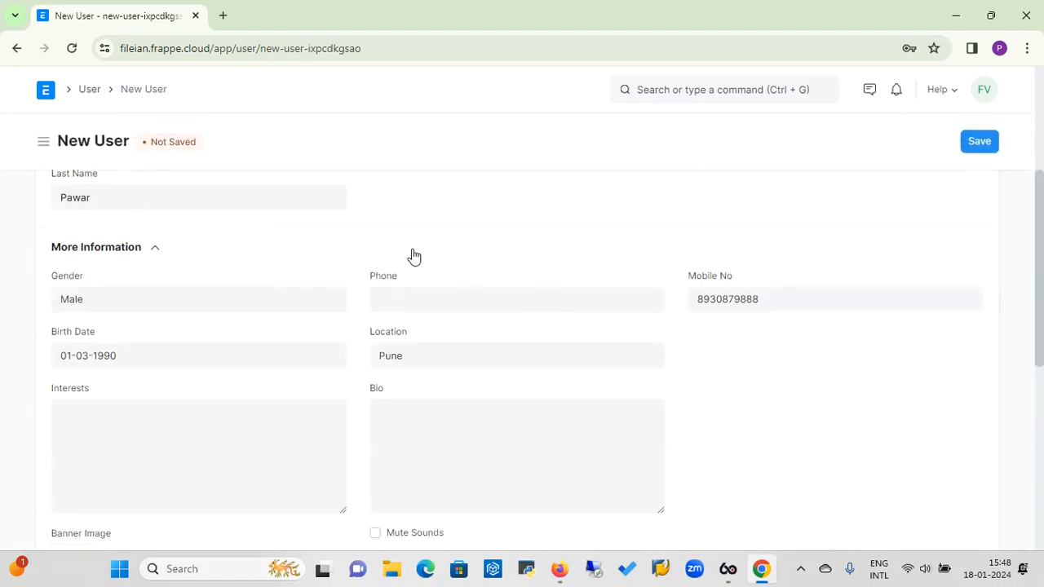
pyautogui.scroll(4, 1040, 108)
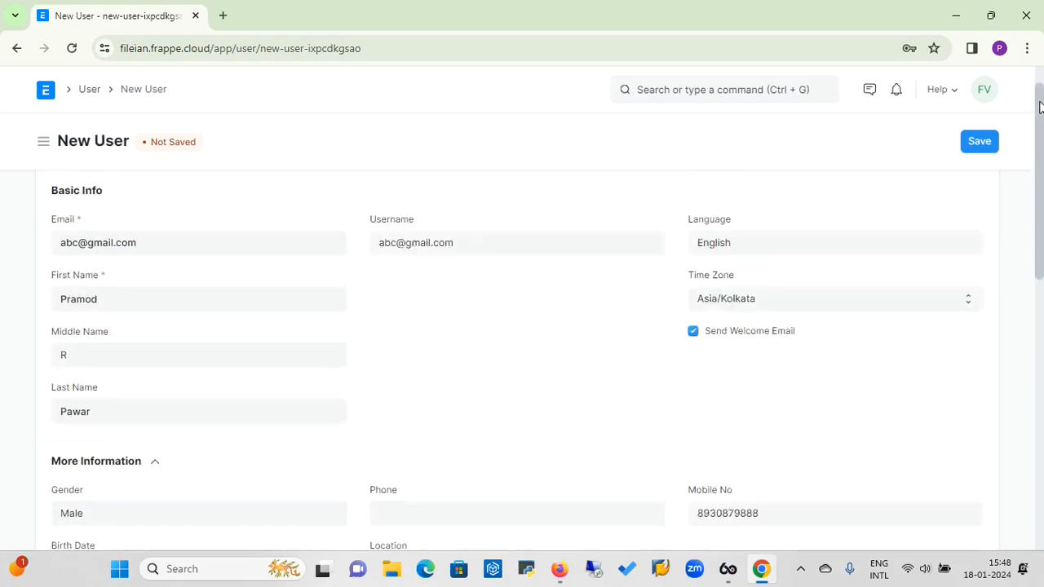
pyautogui.click(982, 142)
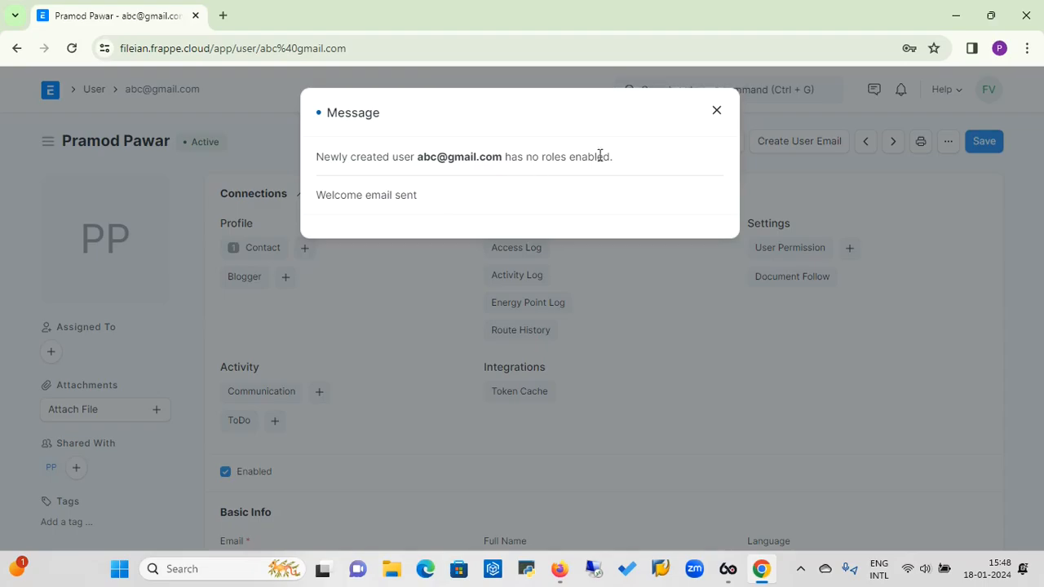
# Close the no-roles message and scroll down to the user's Roles checklist.
pyautogui.click(717, 111)
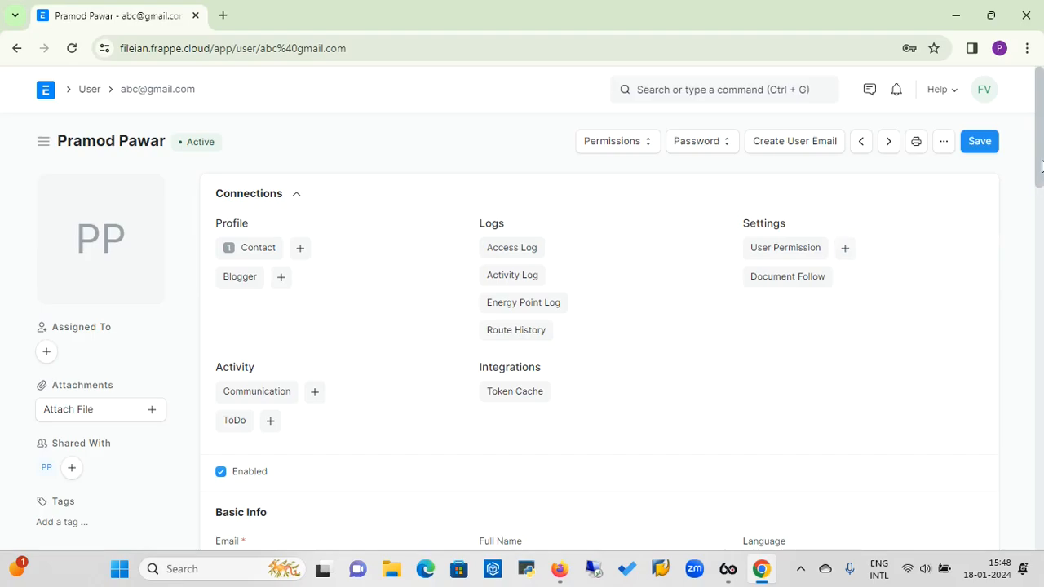
pyautogui.moveTo(1041, 165); pyautogui.dragTo(1041, 314)
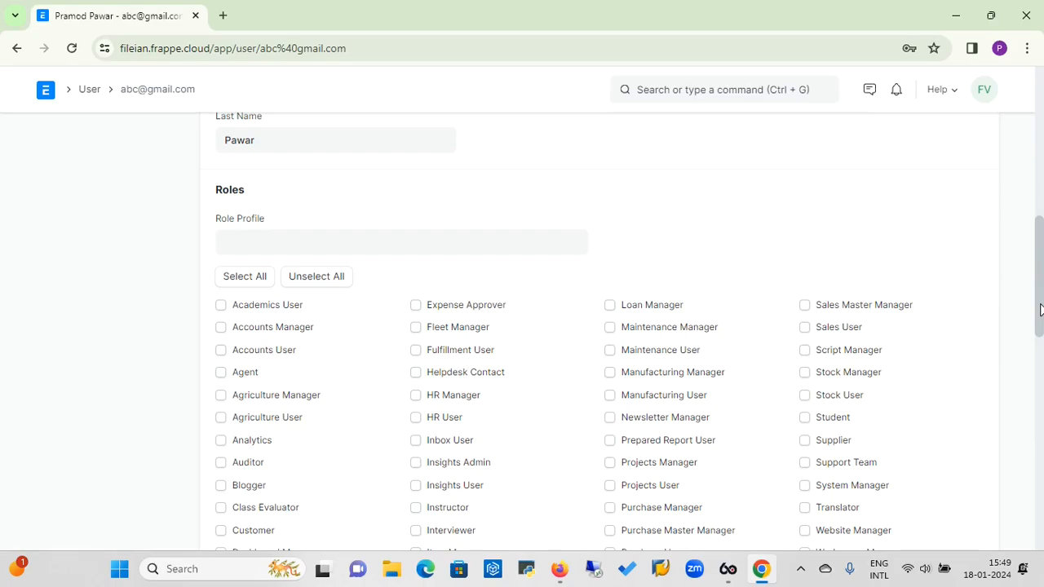
# Tick the Sales User, Stock User, Accounts User, HR User and Employee Self Service roles.
pyautogui.moveTo(1040, 309); pyautogui.dragTo(1040, 321)
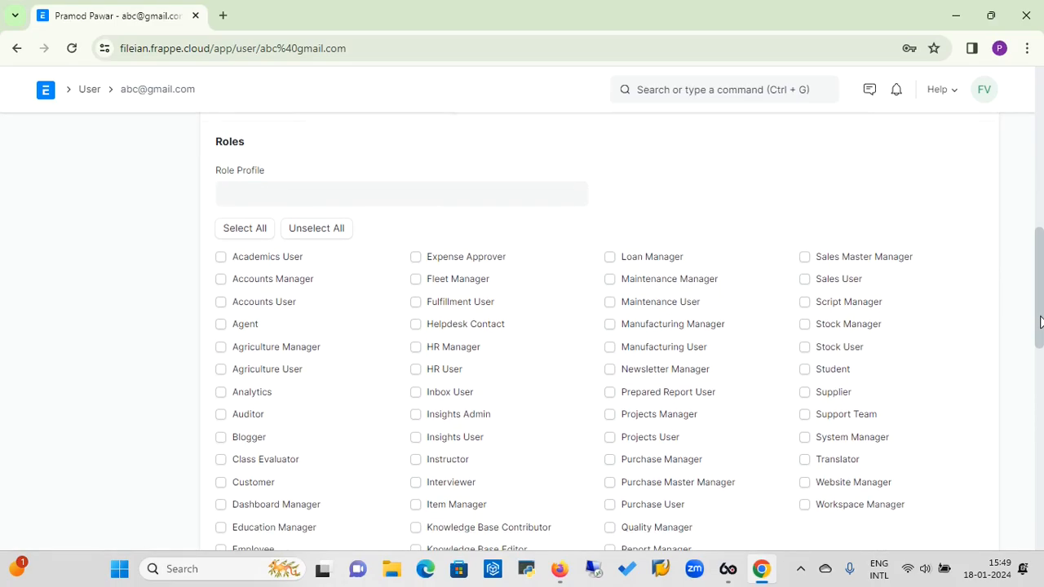
pyautogui.click(805, 281)
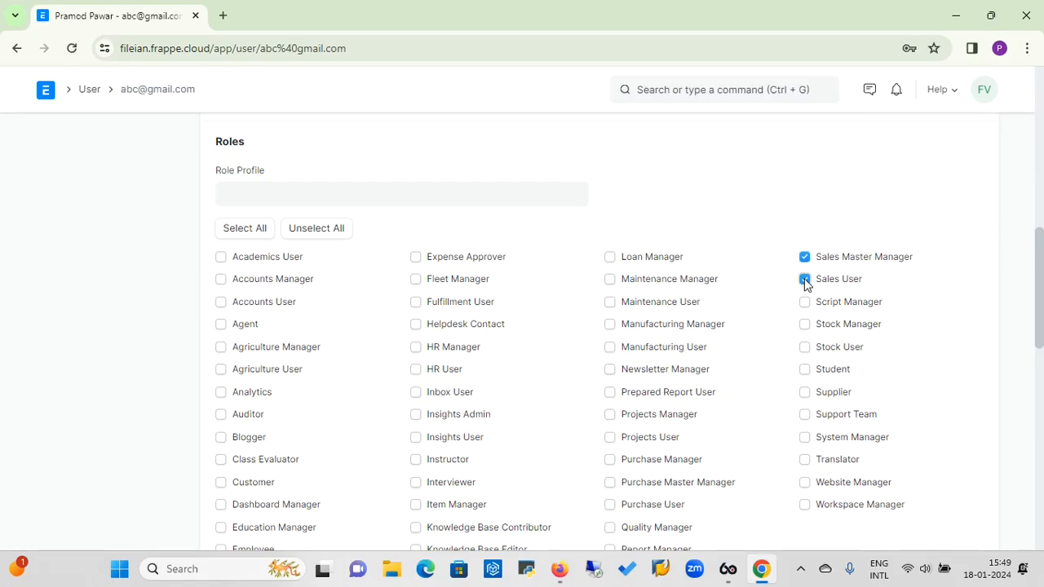
pyautogui.click(805, 347)
pyautogui.click(416, 504)
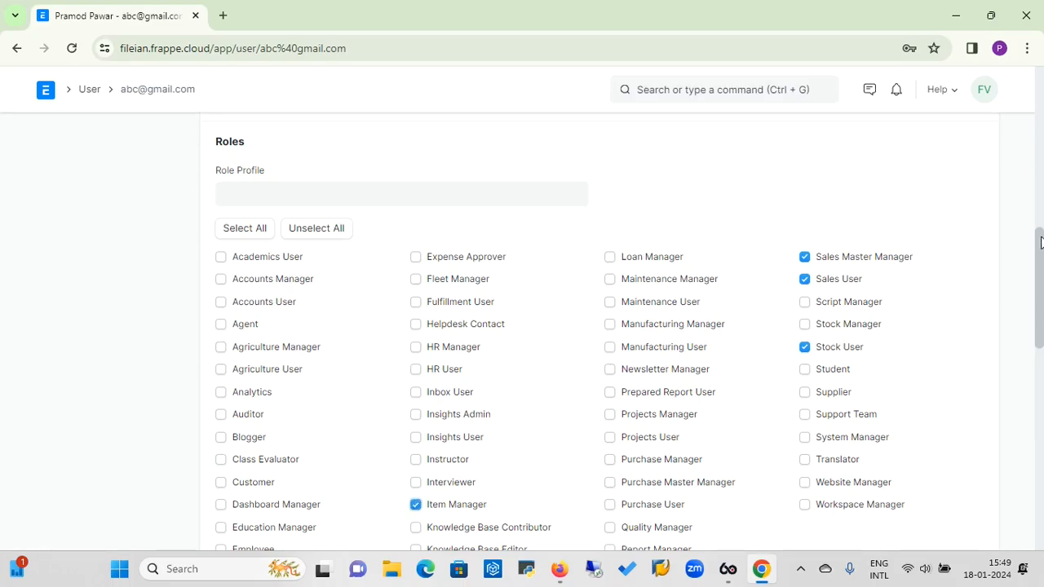
pyautogui.moveTo(1041, 242); pyautogui.dragTo(1041, 251)
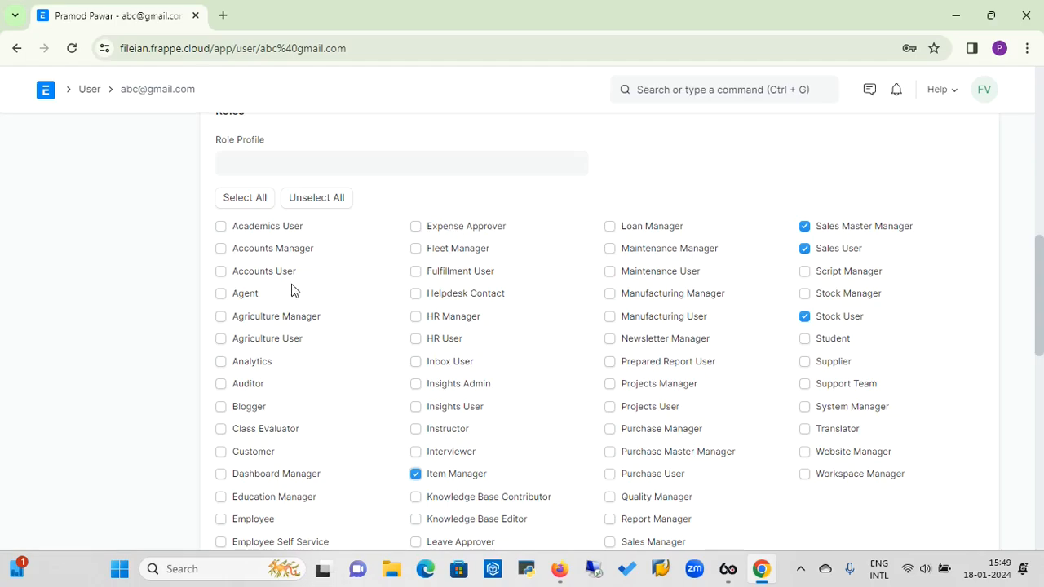
pyautogui.click(221, 271)
pyautogui.click(415, 343)
pyautogui.scroll(-1, 1043, 281)
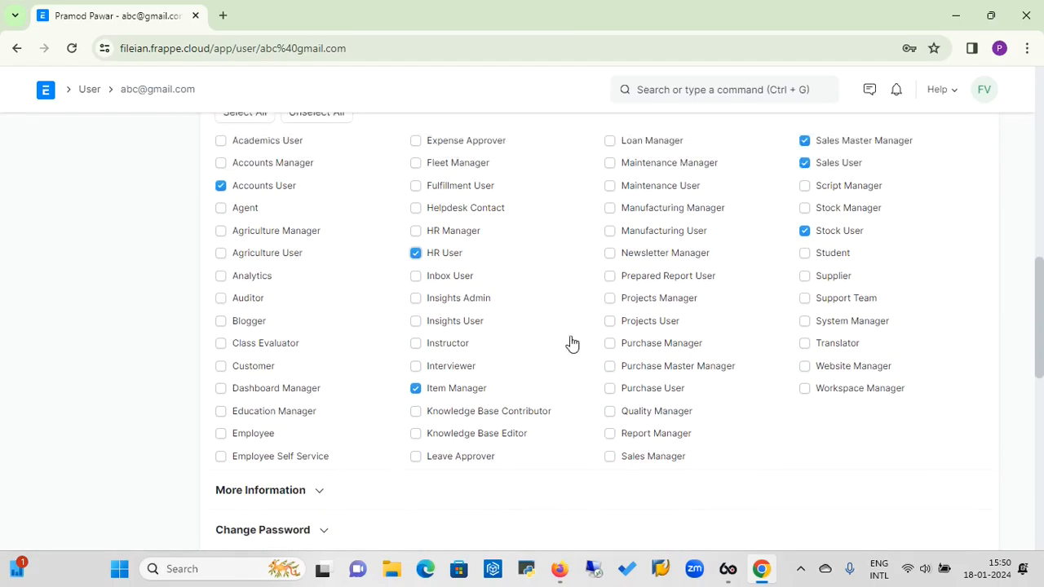
pyautogui.click(221, 457)
# Review the HR User role's document permissions, then untick HR User for this user.
pyautogui.doubleClick(453, 258)
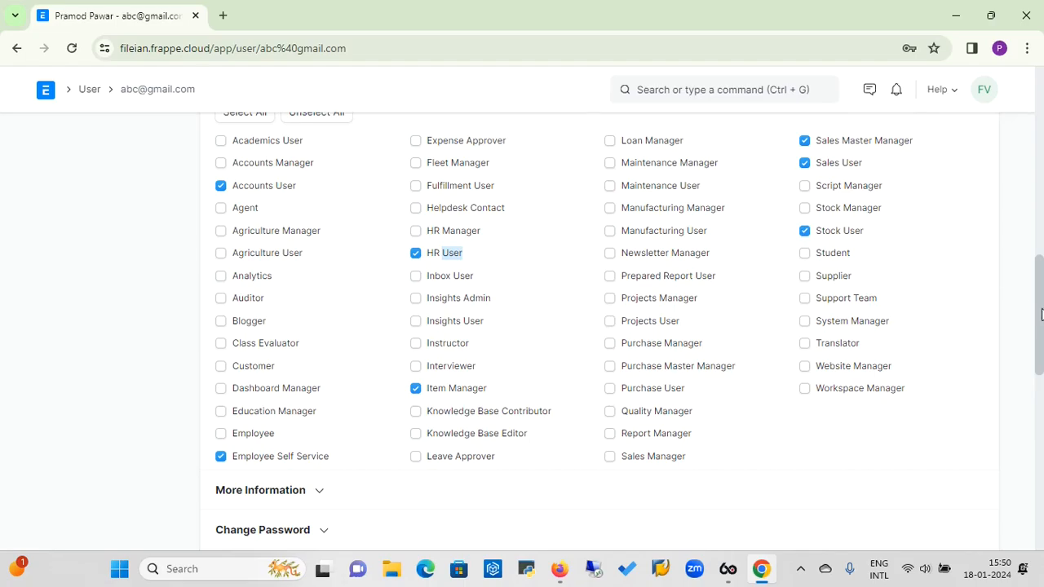
pyautogui.scroll(3, 1041, 315)
pyautogui.scroll(-3, 1041, 310)
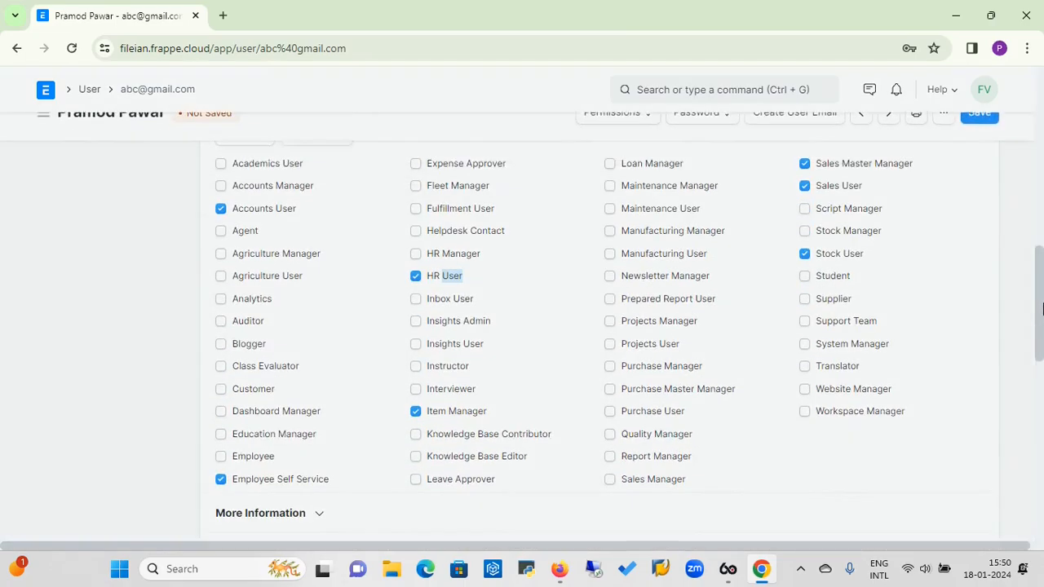
pyautogui.hotkey('ctrl', 's')
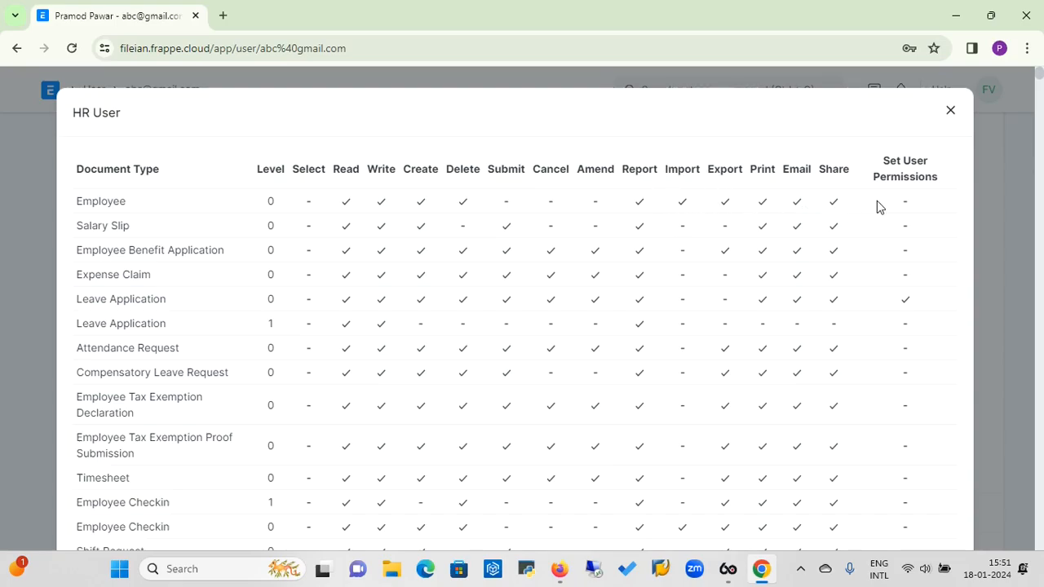
pyautogui.click(951, 112)
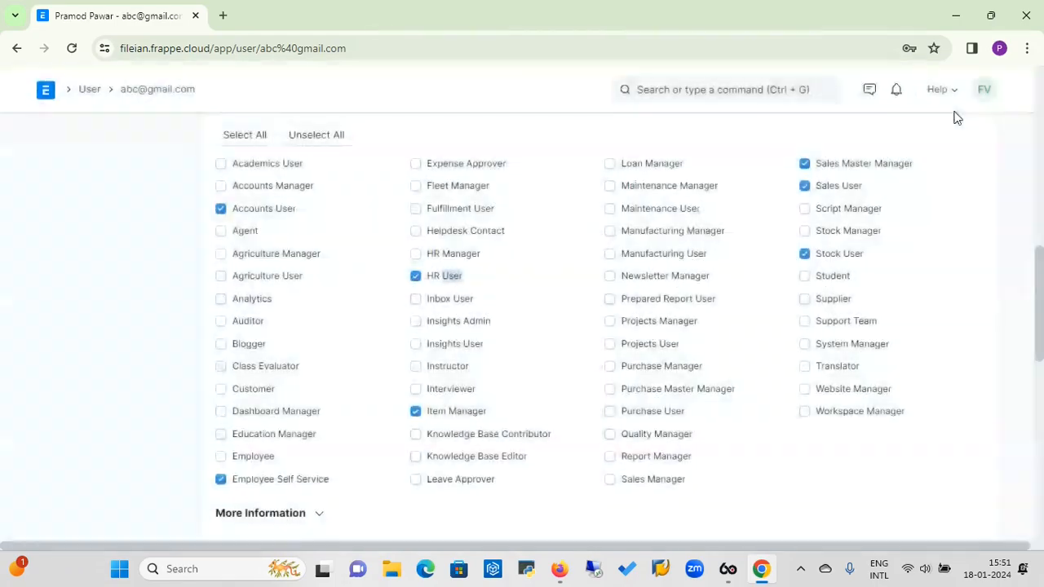
pyautogui.click(416, 276)
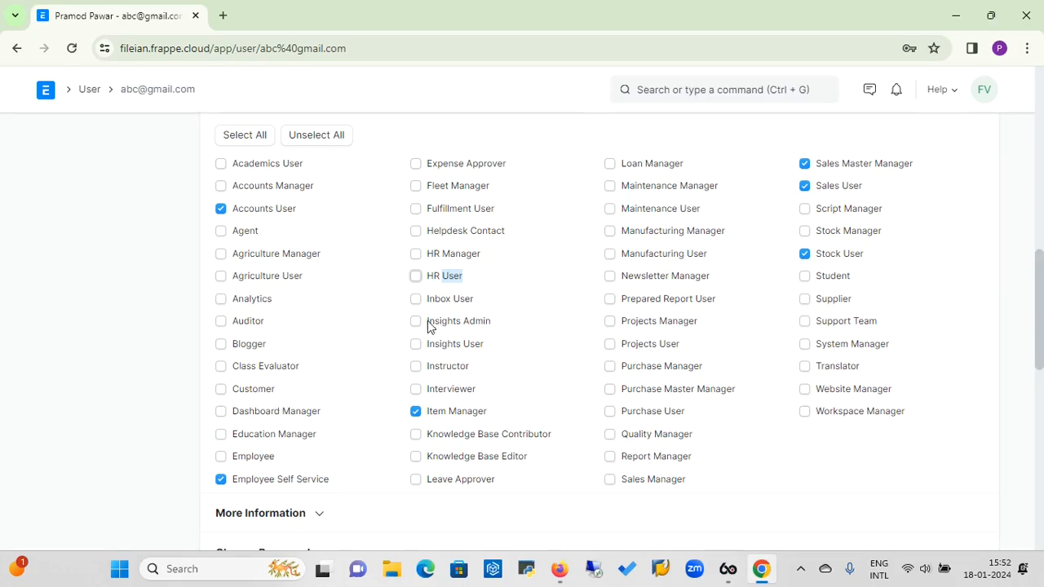
# Check the Employee role's document permissions, then tick the Employee role for the user.
pyautogui.click(258, 462)
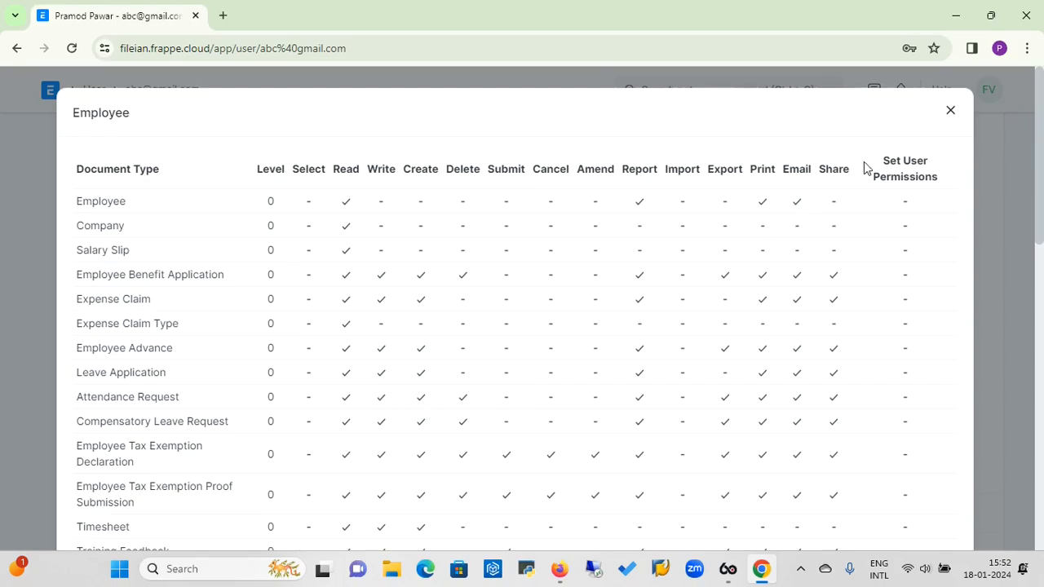
pyautogui.click(950, 112)
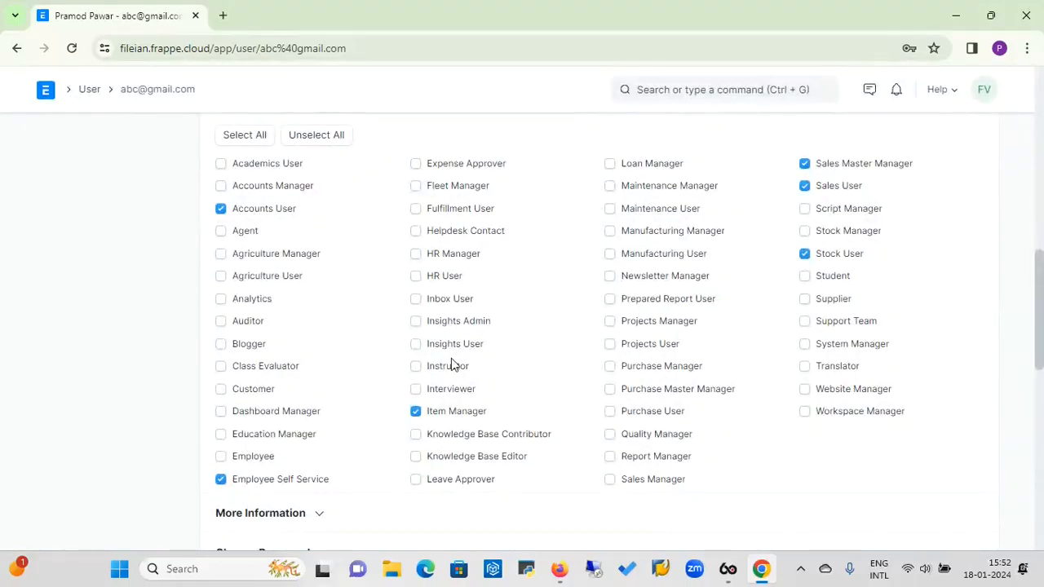
pyautogui.click(222, 459)
pyautogui.moveTo(1040, 351); pyautogui.dragTo(1033, 200)
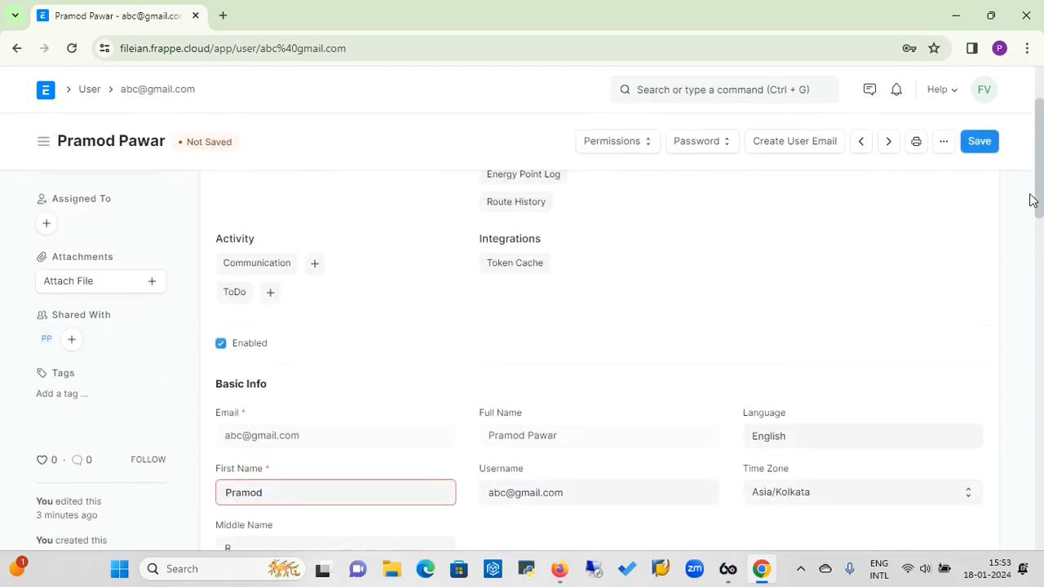
# Save the updated roles and dismiss the notice that both Employee roles were removed.
pyautogui.click(983, 142)
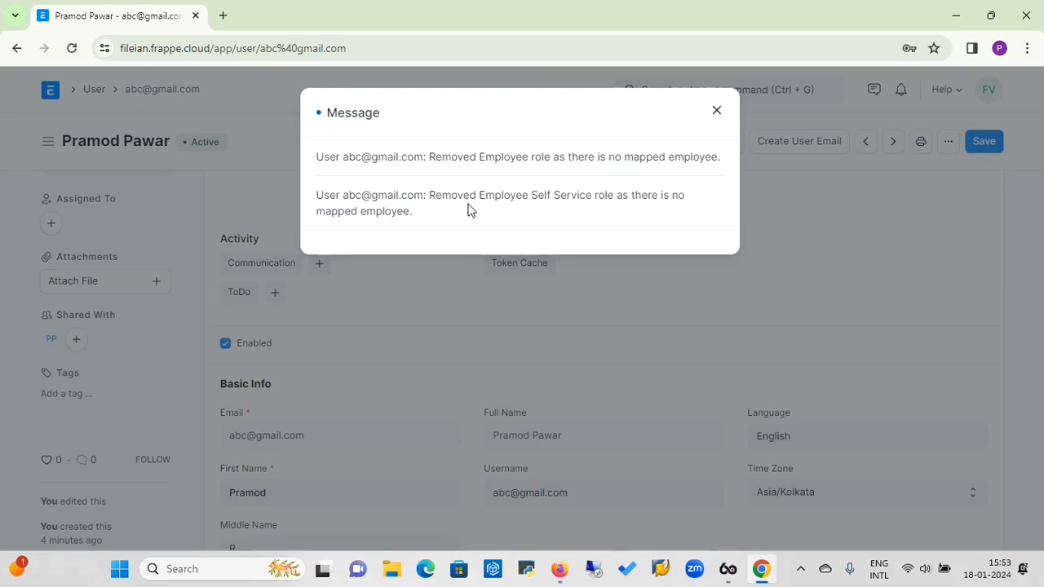
pyautogui.click(717, 111)
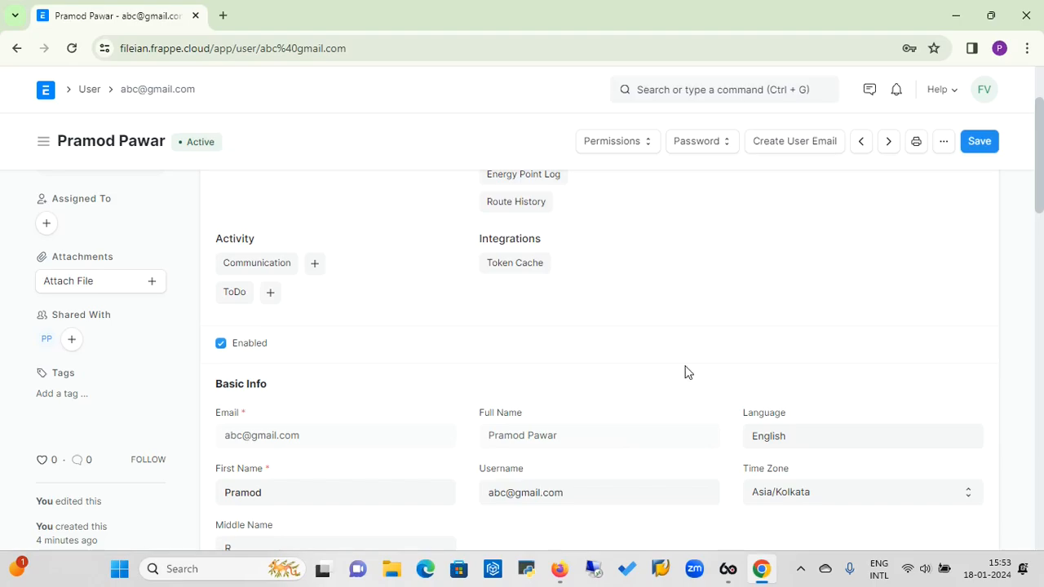
# Return from the user record to the Users workspace through the User and Users breadcrumbs.
pyautogui.scroll(3, 1039, 95)
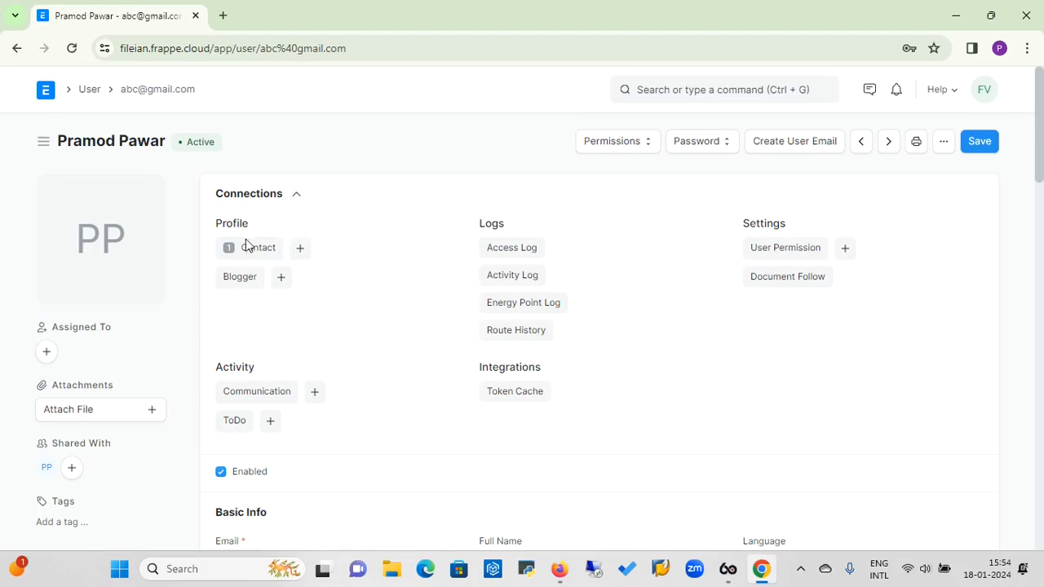
pyautogui.click(90, 92)
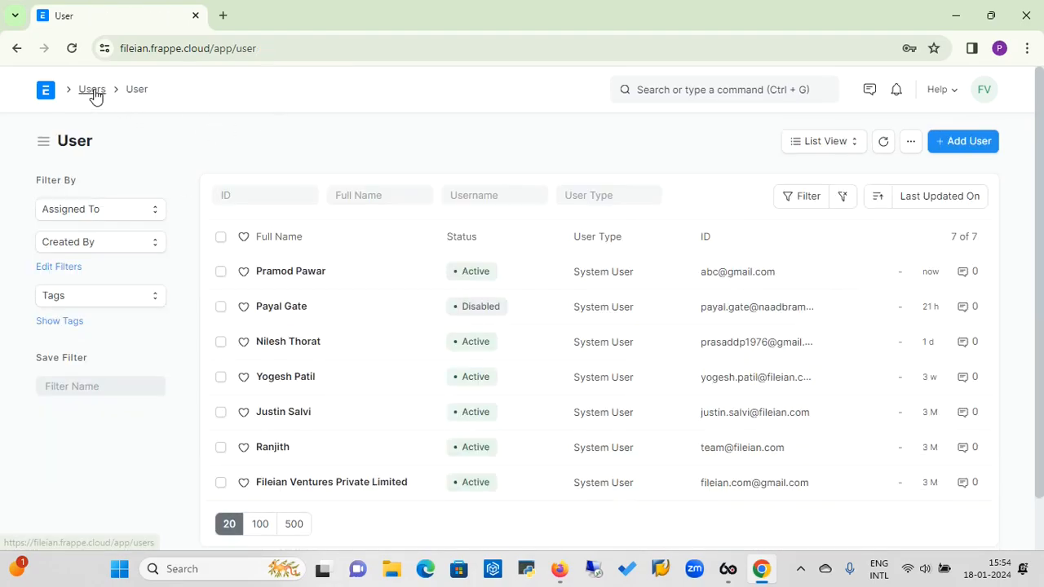
pyautogui.click(93, 93)
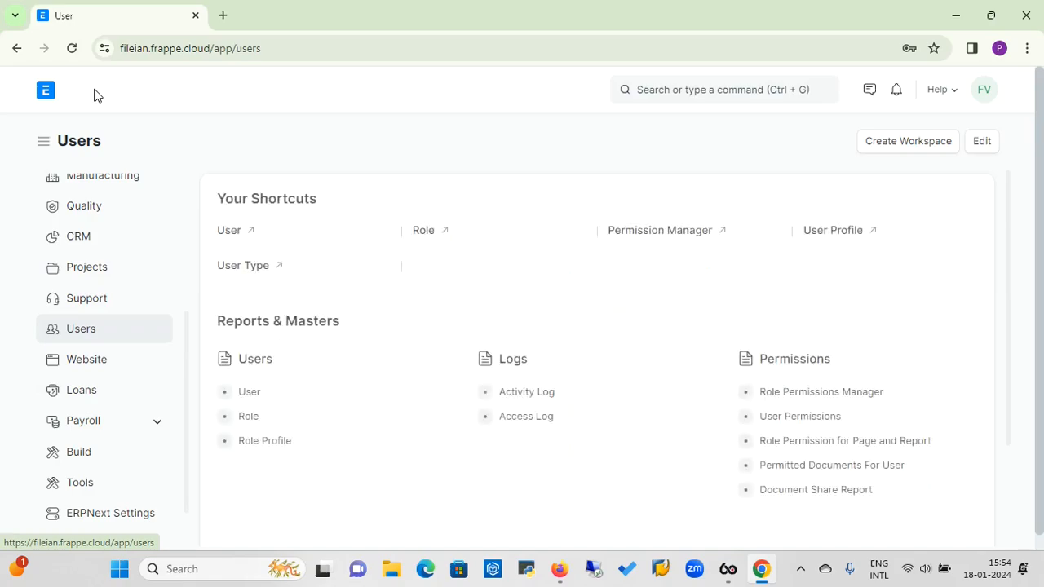
# Fill a full New Role form with name Manager, home page Desk, domain Agriculture.
pyautogui.click(248, 418)
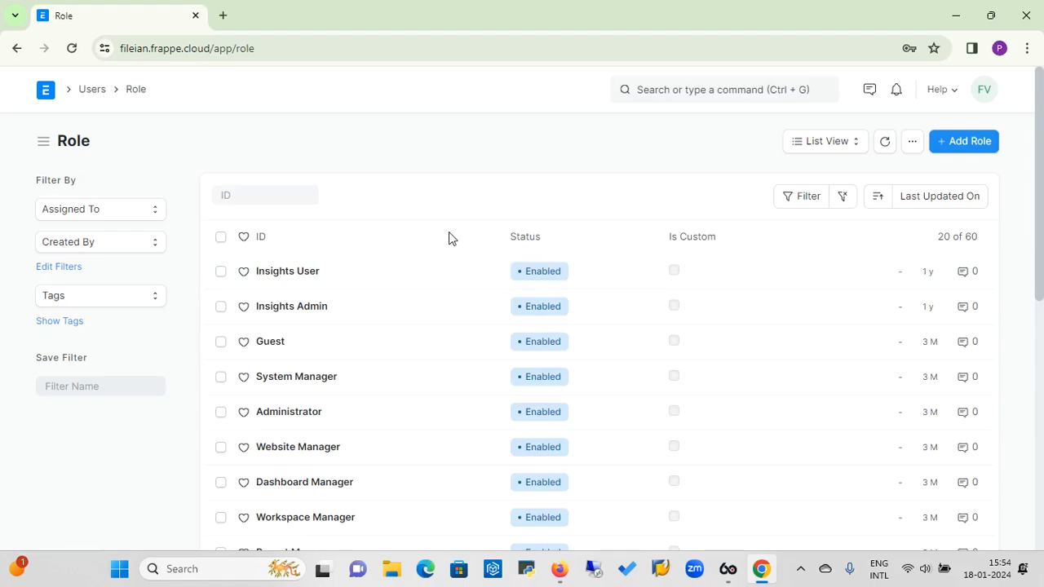
pyautogui.click(978, 143)
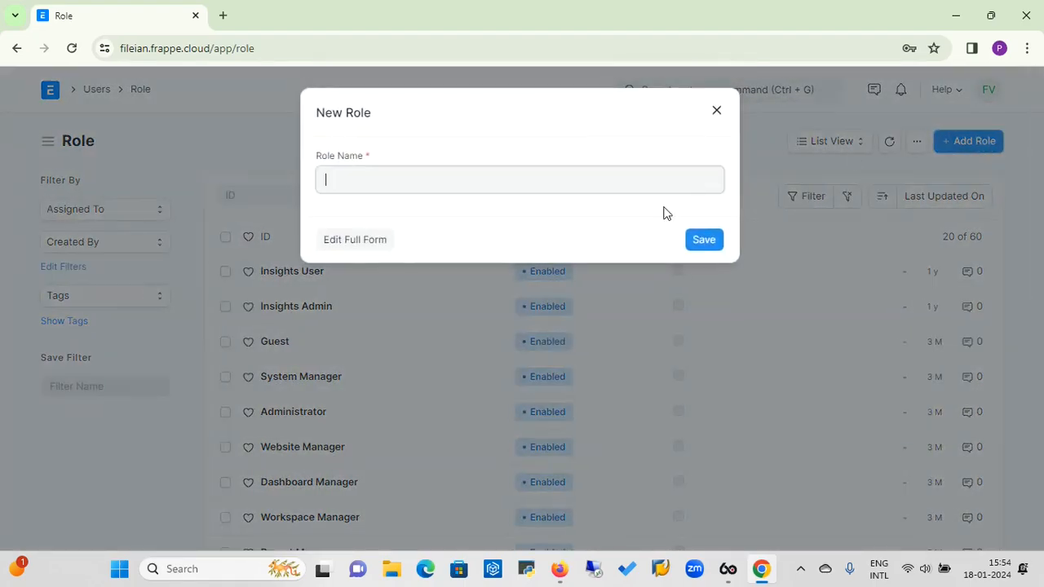
pyautogui.click(362, 242)
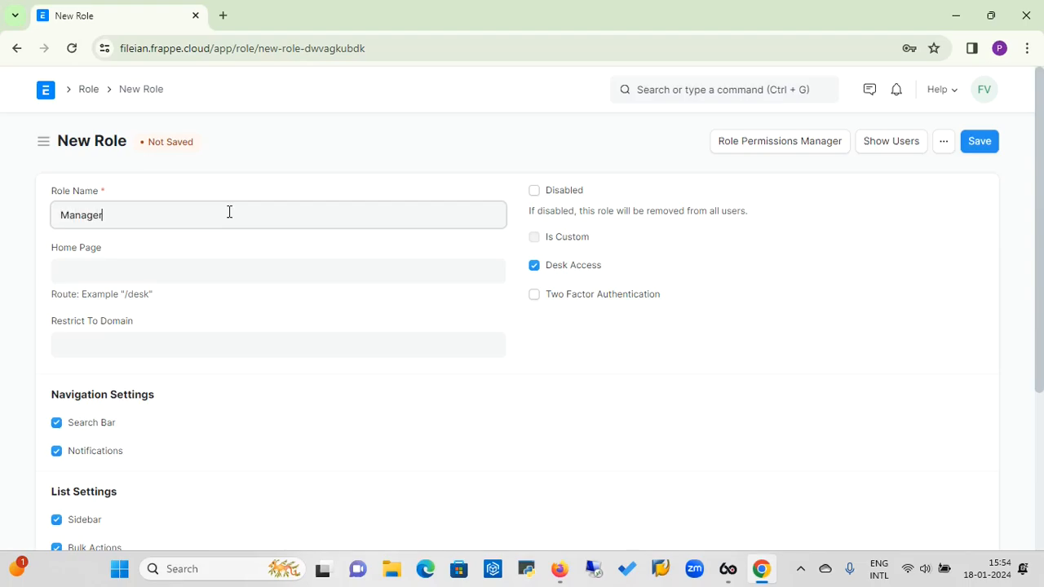
pyautogui.click(161, 277)
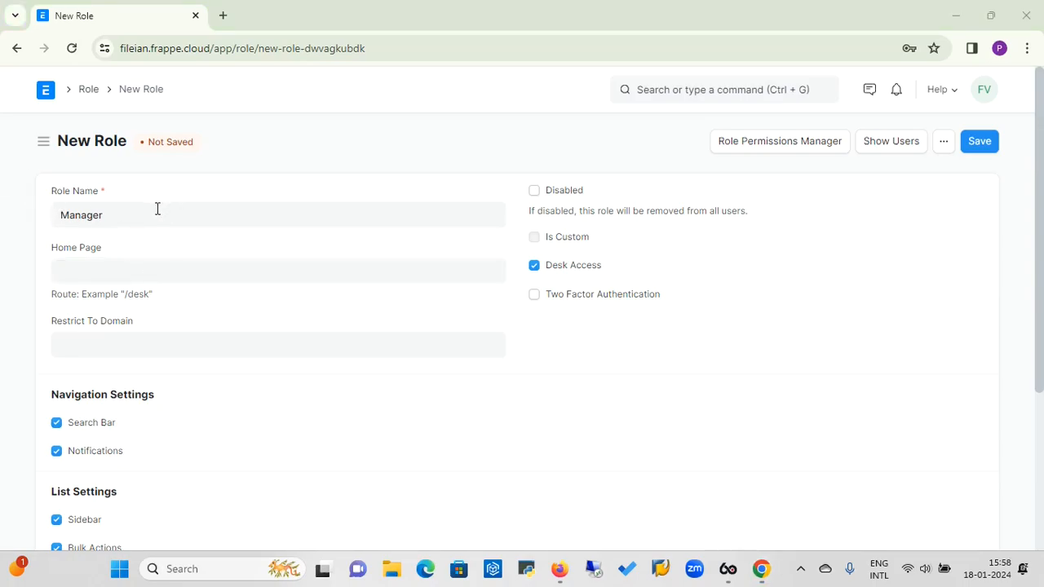
pyautogui.click(142, 272)
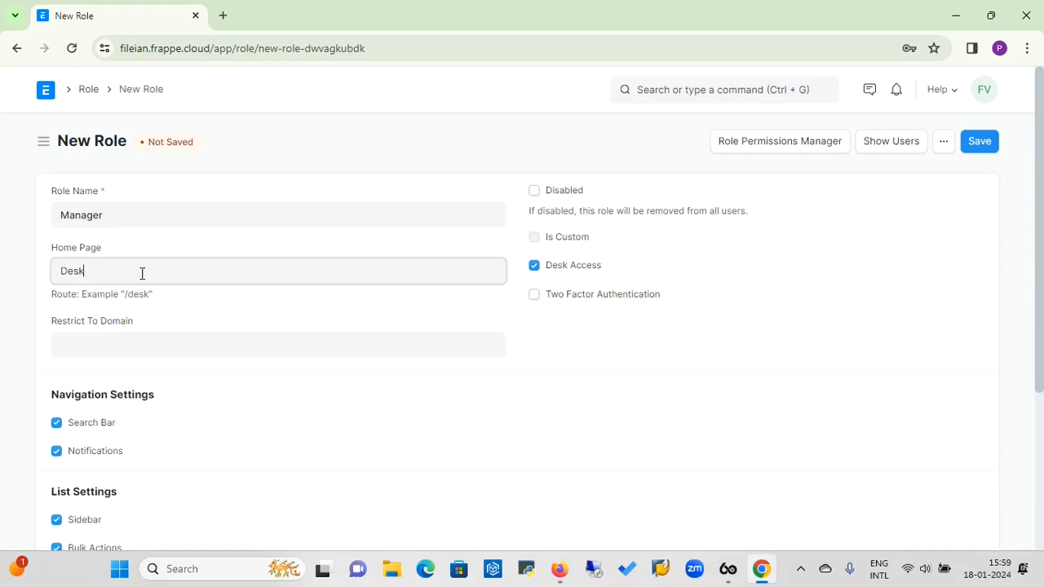
pyautogui.click(118, 345)
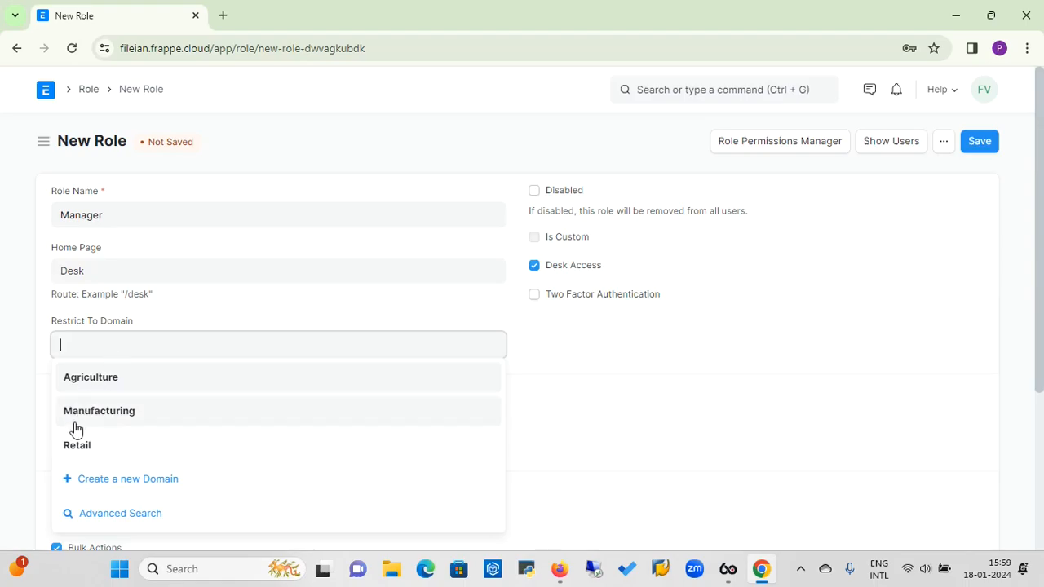
pyautogui.click(99, 380)
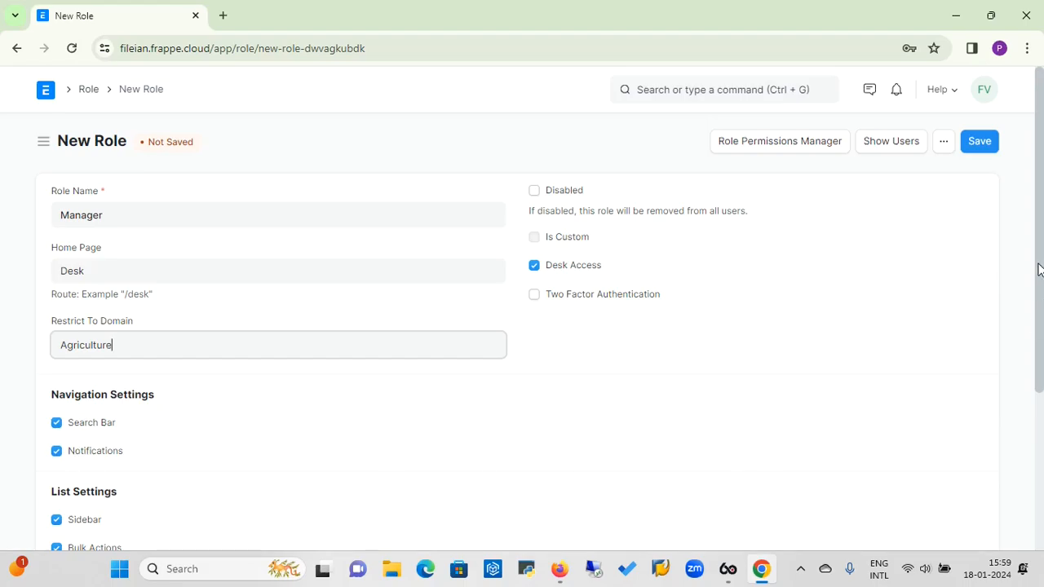
pyautogui.moveTo(1040, 269); pyautogui.dragTo(1042, 346)
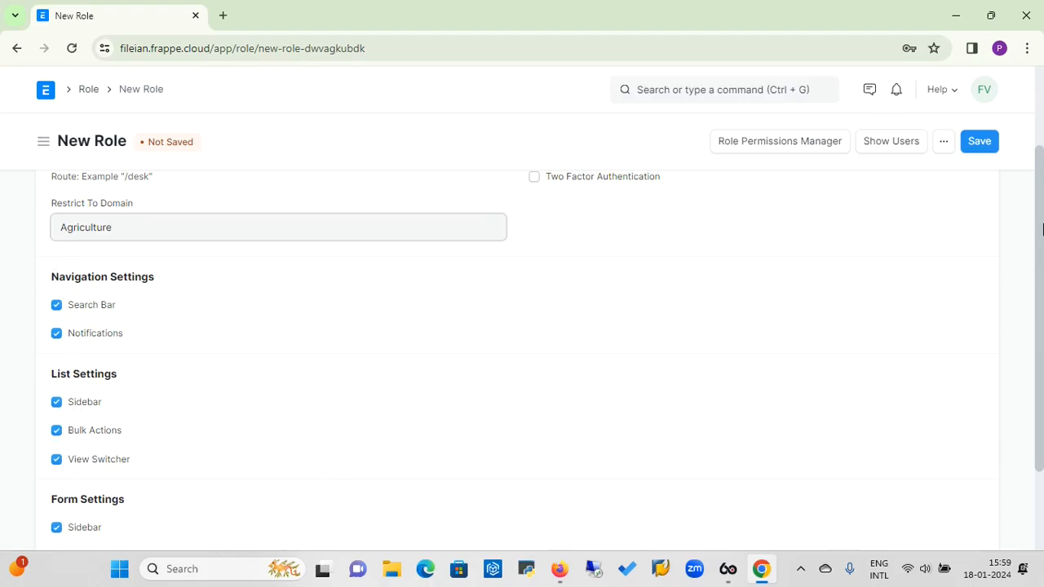
pyautogui.click(1042, 126)
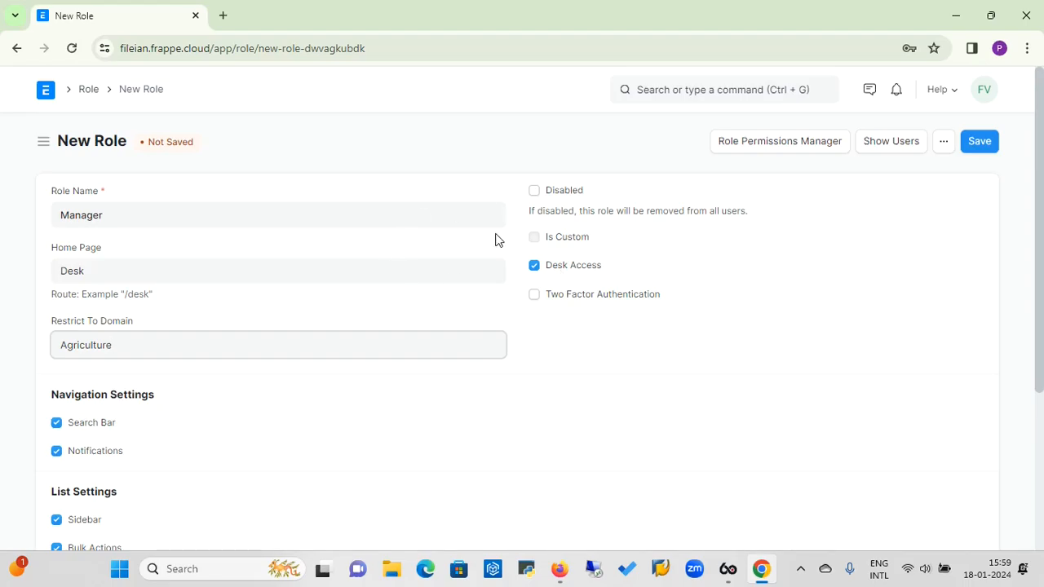
# Save the Manager role, then go Home and open the Users workspace.
pyautogui.click(985, 143)
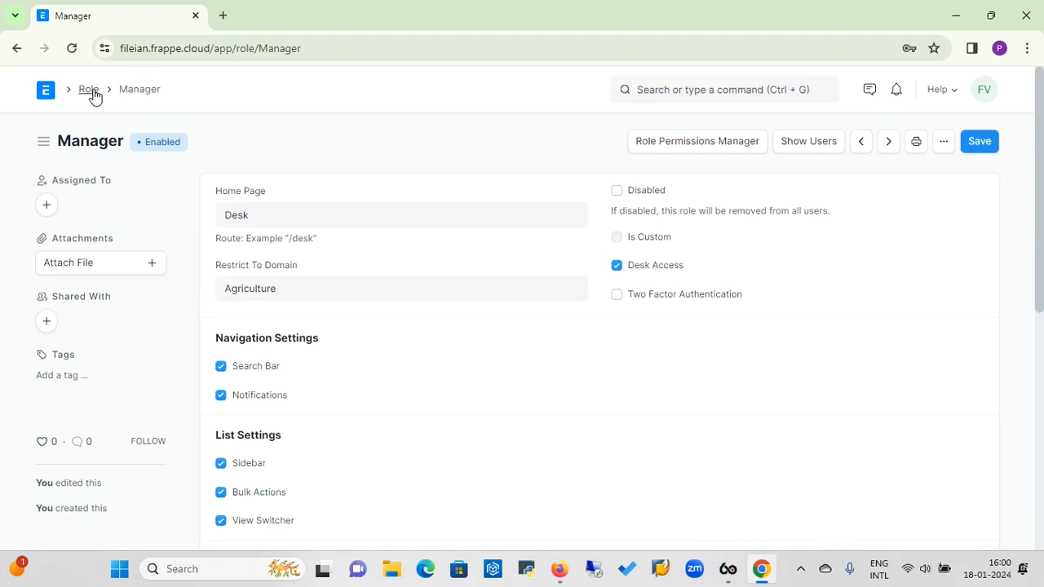
pyautogui.click(48, 92)
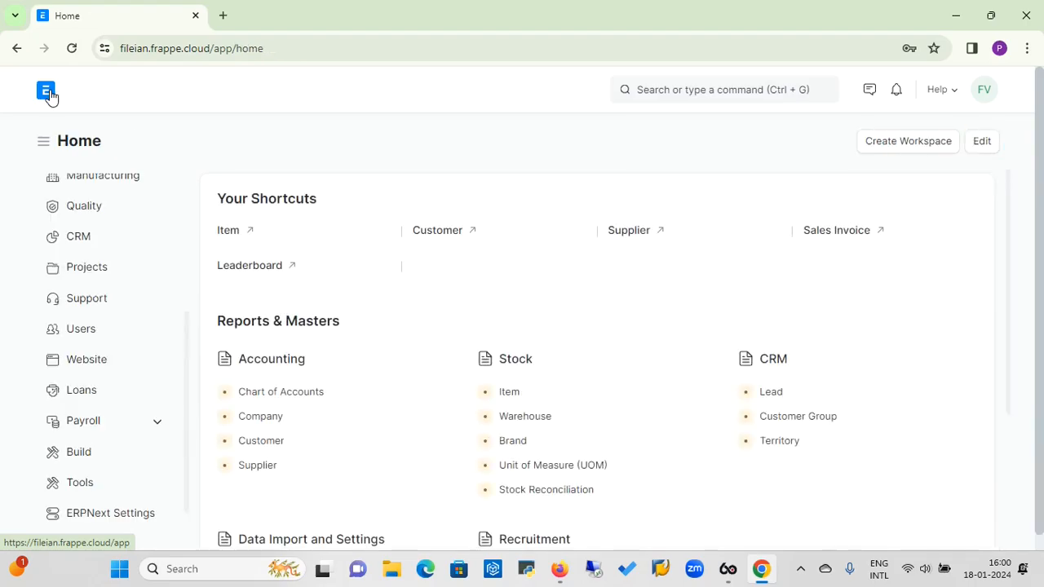
pyautogui.click(82, 341)
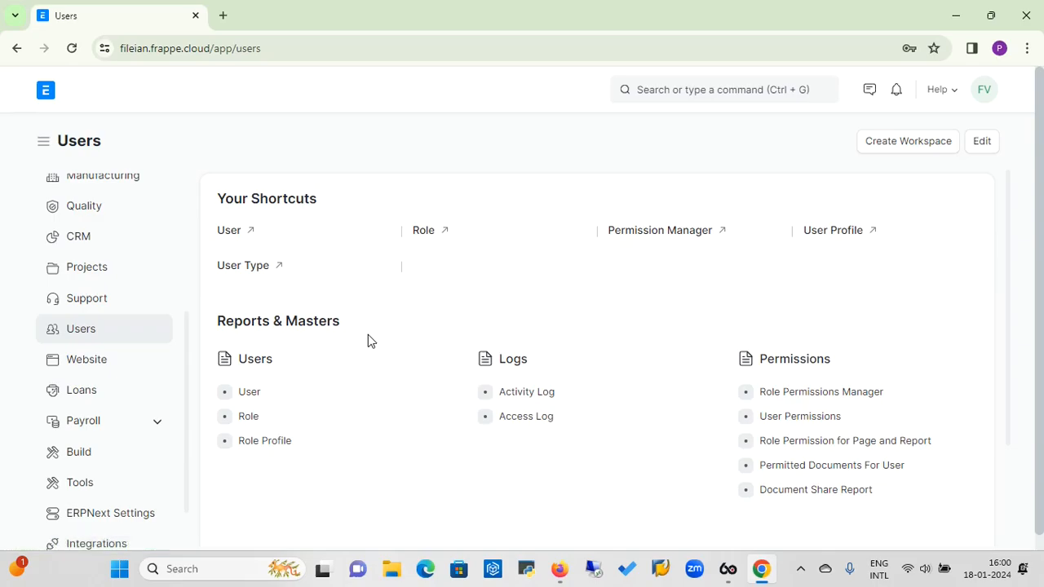
# Draft a new role profile named Manager, then abandon it for the Role Profile list.
pyautogui.click(279, 445)
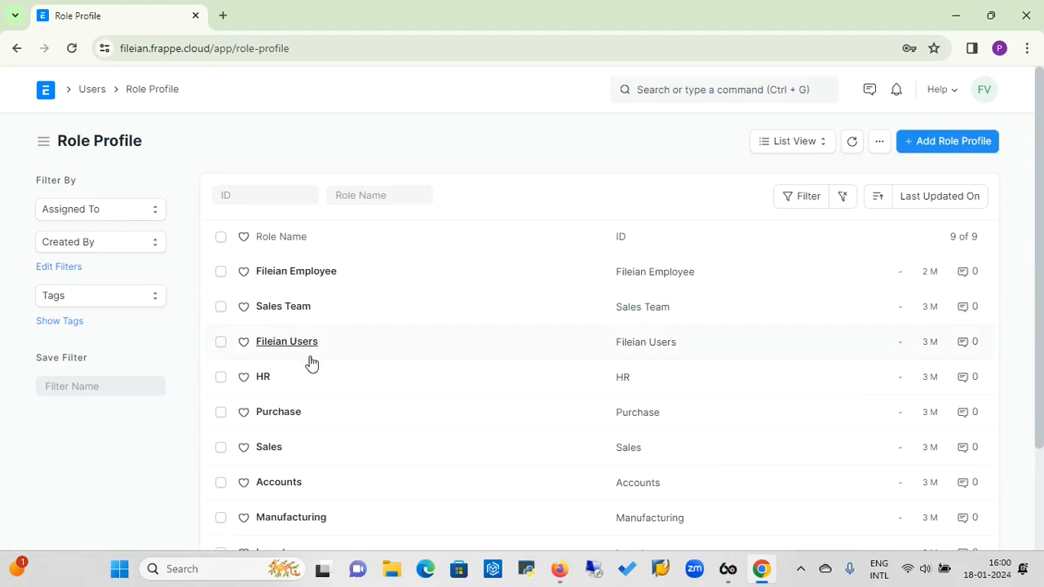
pyautogui.click(955, 145)
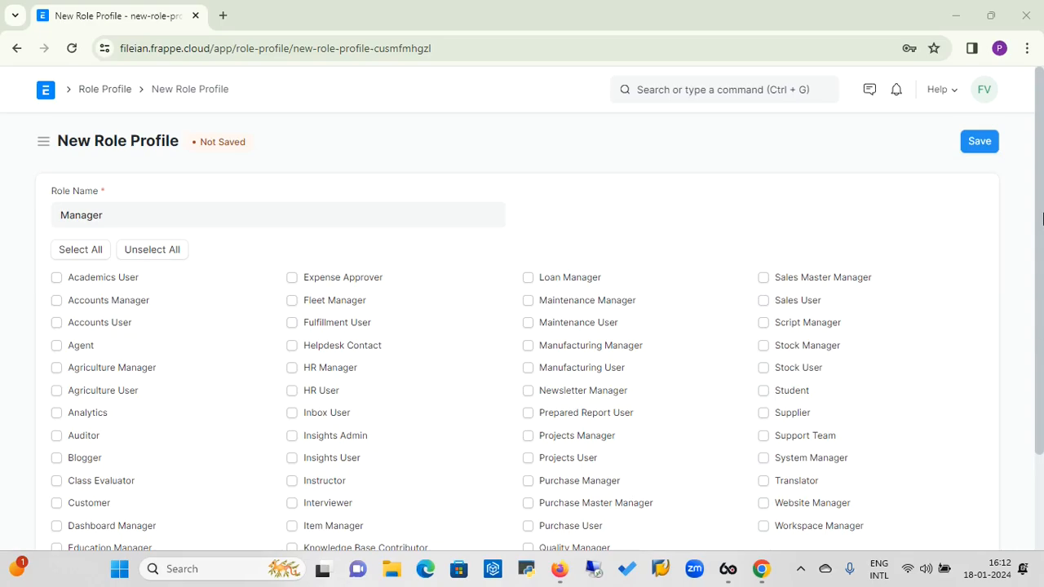
pyautogui.click(1043, 218)
pyautogui.scroll(-3, 1043, 218)
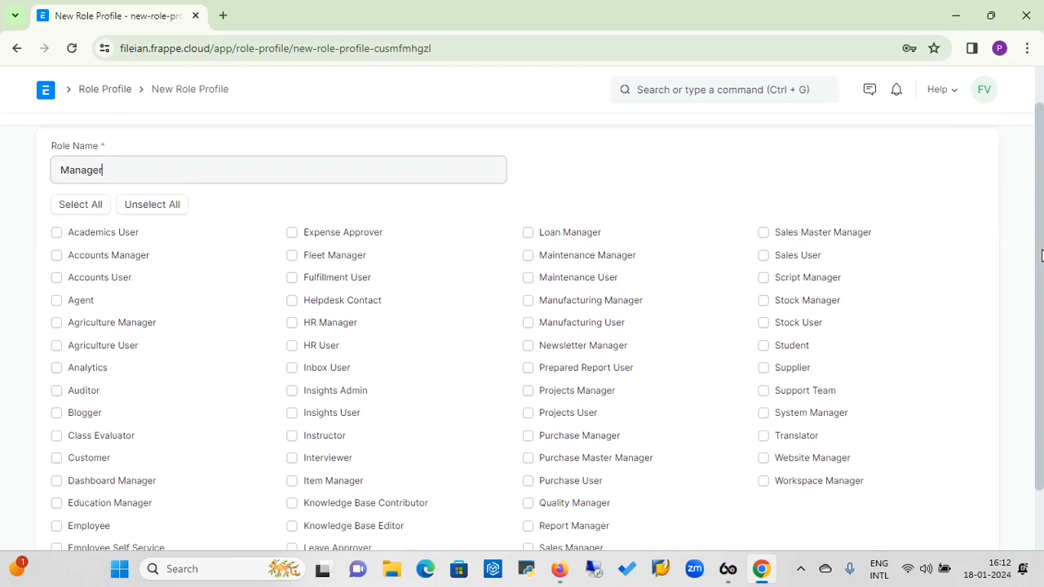
pyautogui.scroll(3, 1042, 287)
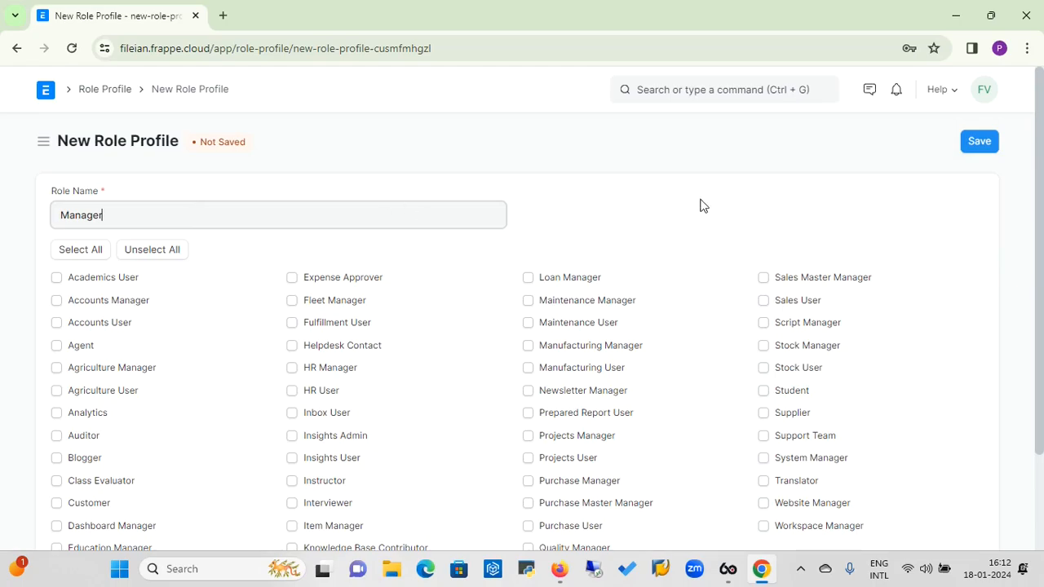
pyautogui.click(118, 89)
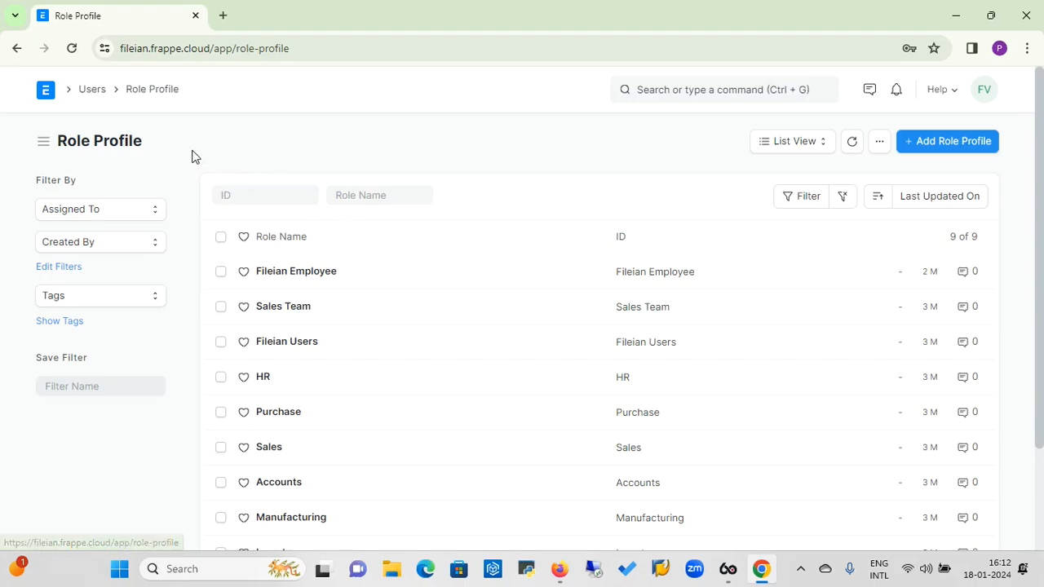
# Open the user's Activity Log and raise the page size to 100, then 500, to list all 62 entries.
pyautogui.click(94, 92)
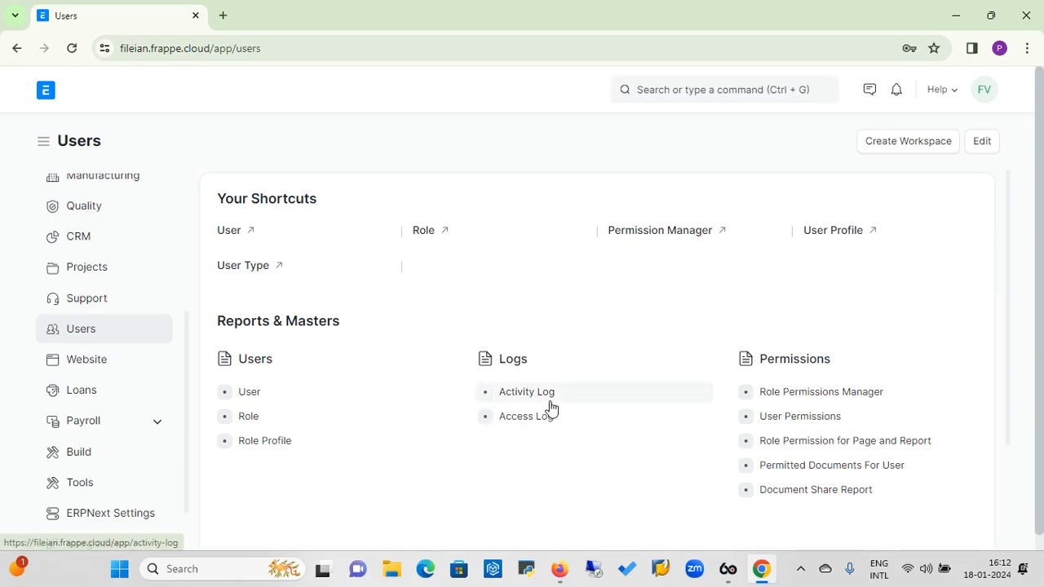
pyautogui.click(525, 392)
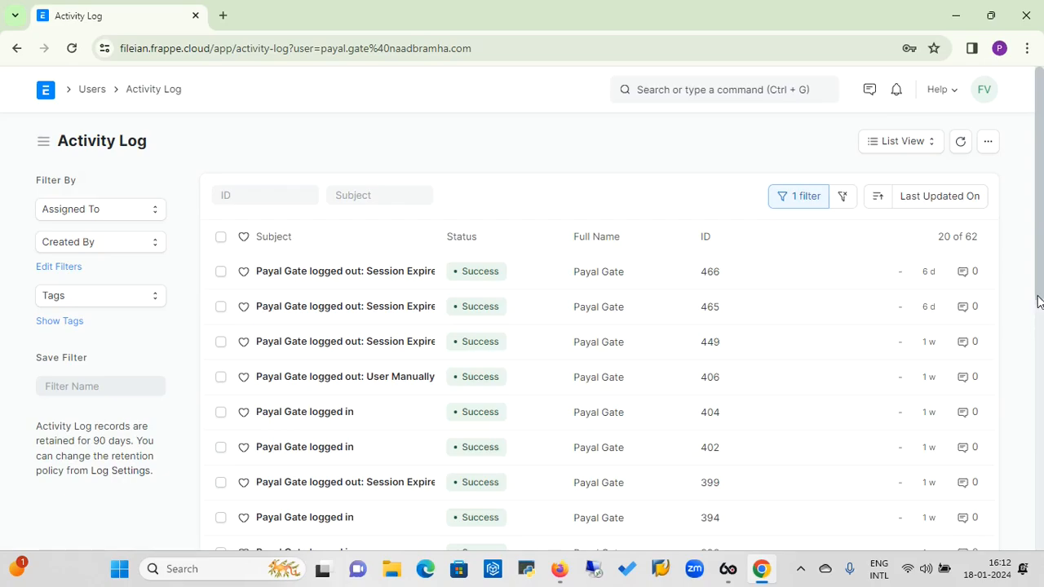
pyautogui.moveTo(1039, 269); pyautogui.dragTo(1042, 506)
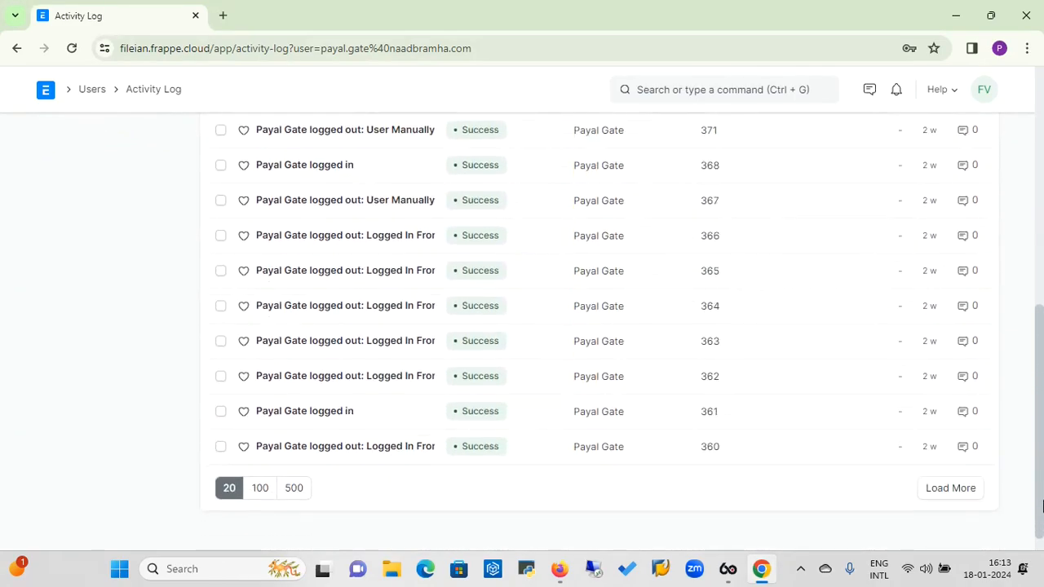
pyautogui.click(262, 491)
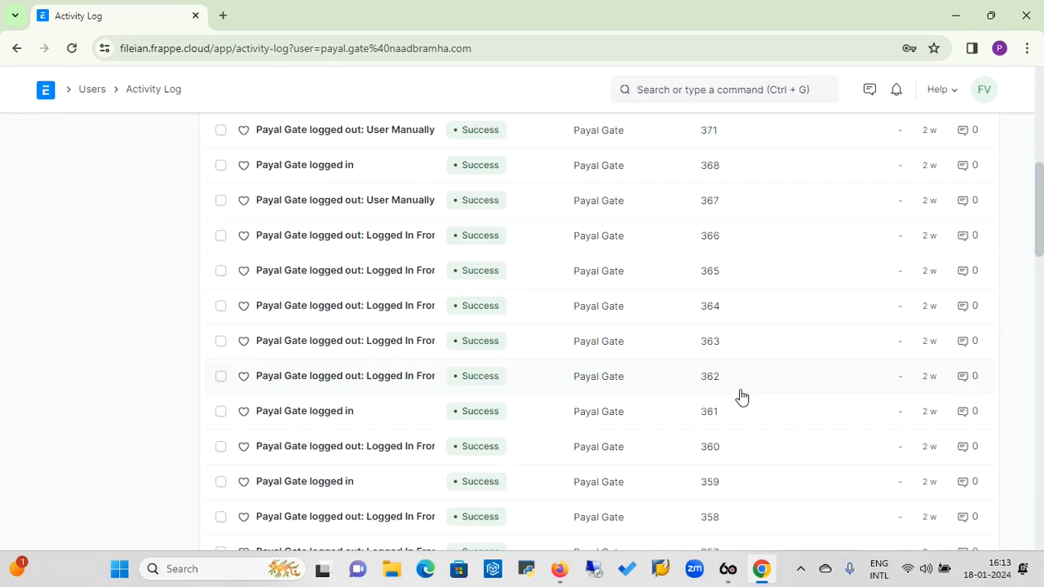
pyautogui.moveTo(1042, 222); pyautogui.dragTo(1042, 373)
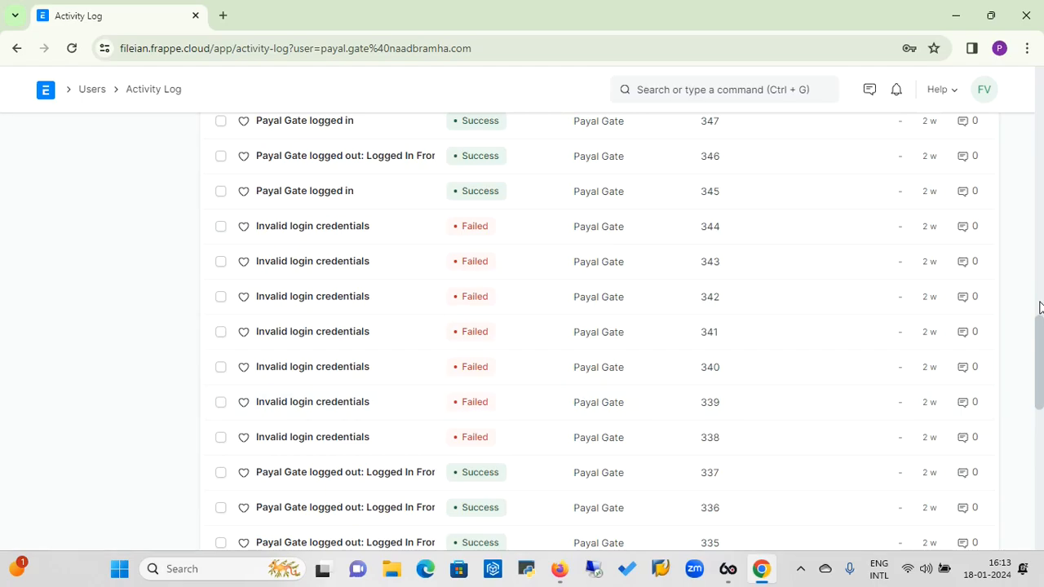
pyautogui.moveTo(1042, 345); pyautogui.dragTo(1041, 482)
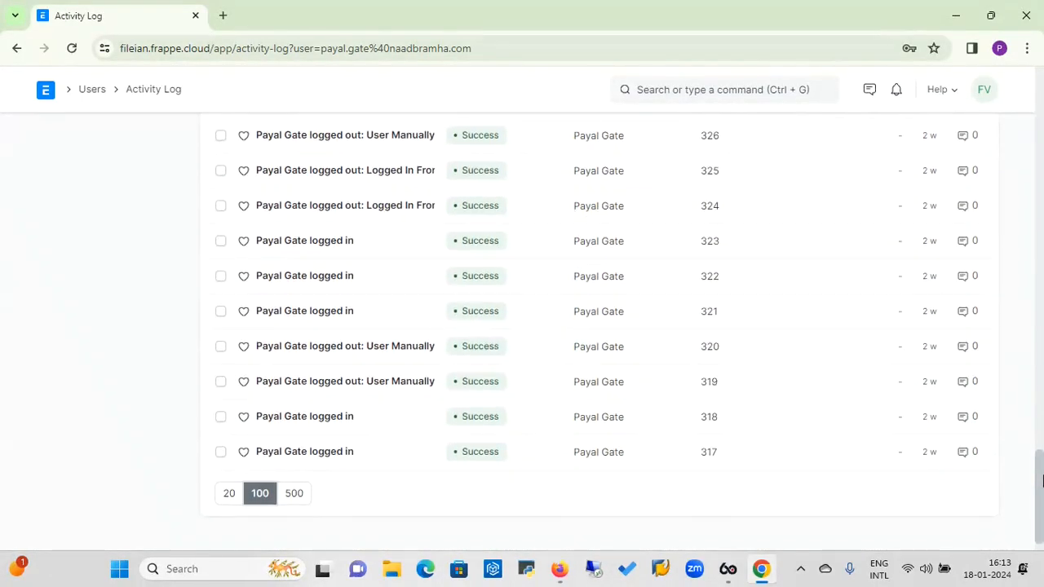
pyautogui.click(294, 496)
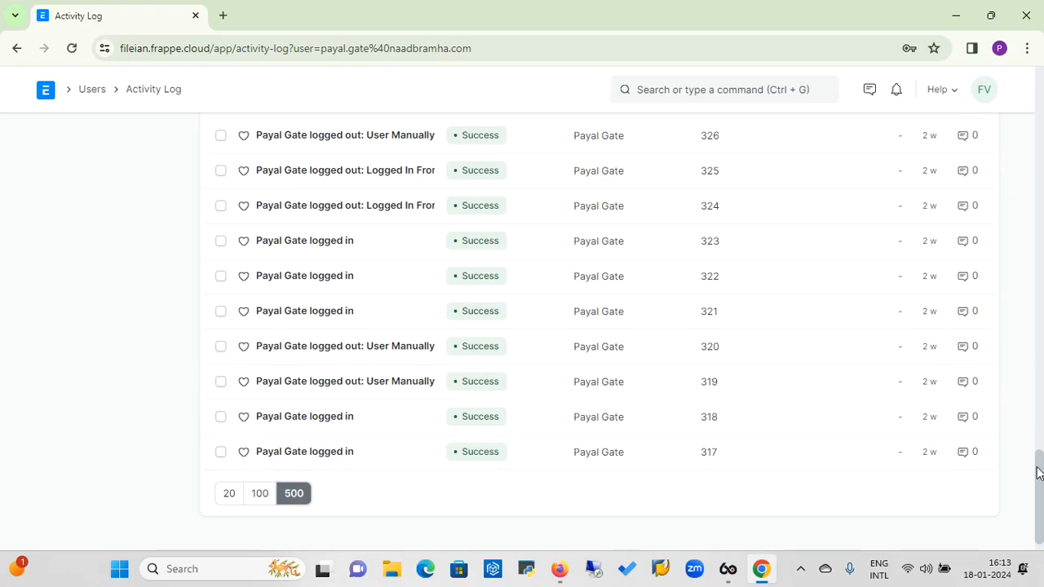
pyautogui.moveTo(1038, 480); pyautogui.dragTo(1010, 61)
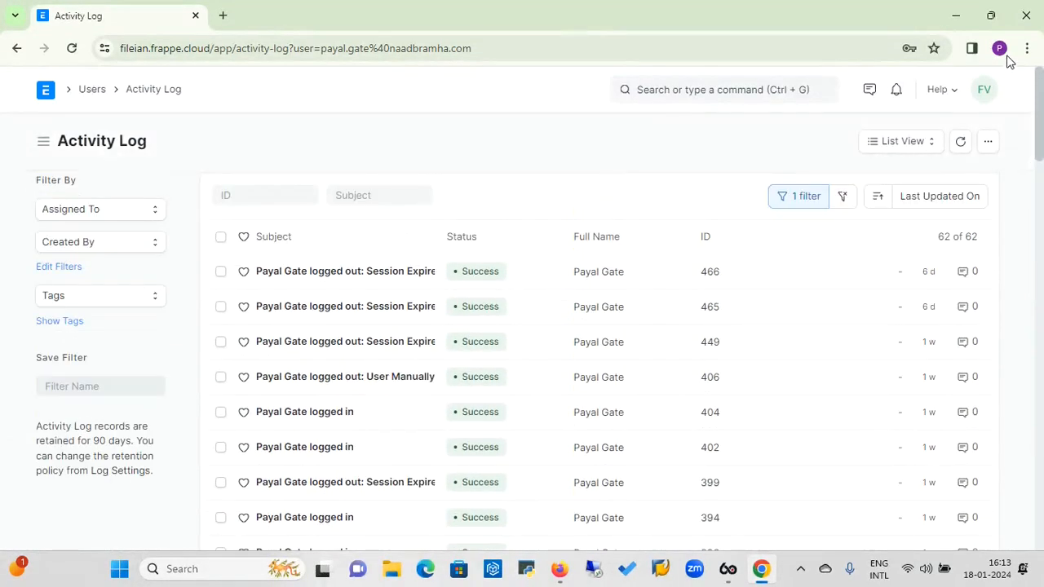
# Clear the user filter, scroll through everyone's log entries, then go back to the Users workspace.
pyautogui.click(812, 201)
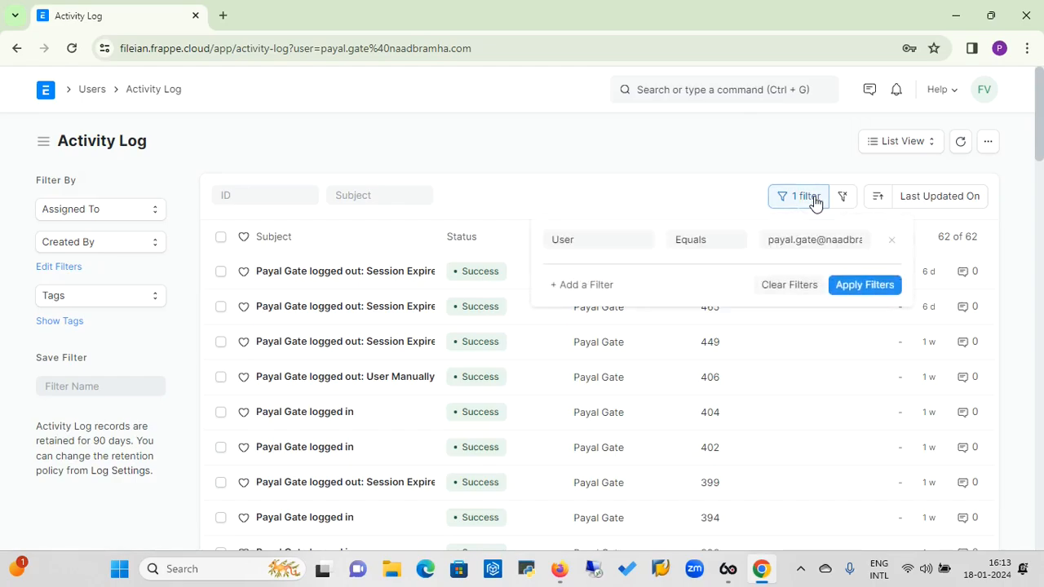
pyautogui.click(790, 287)
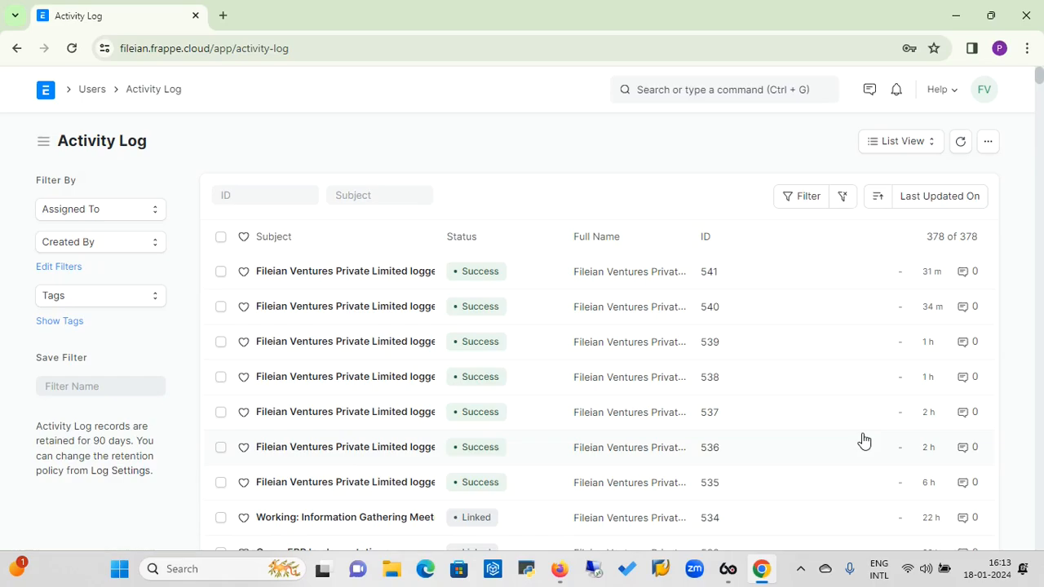
pyautogui.scroll(-5, 1043, 430)
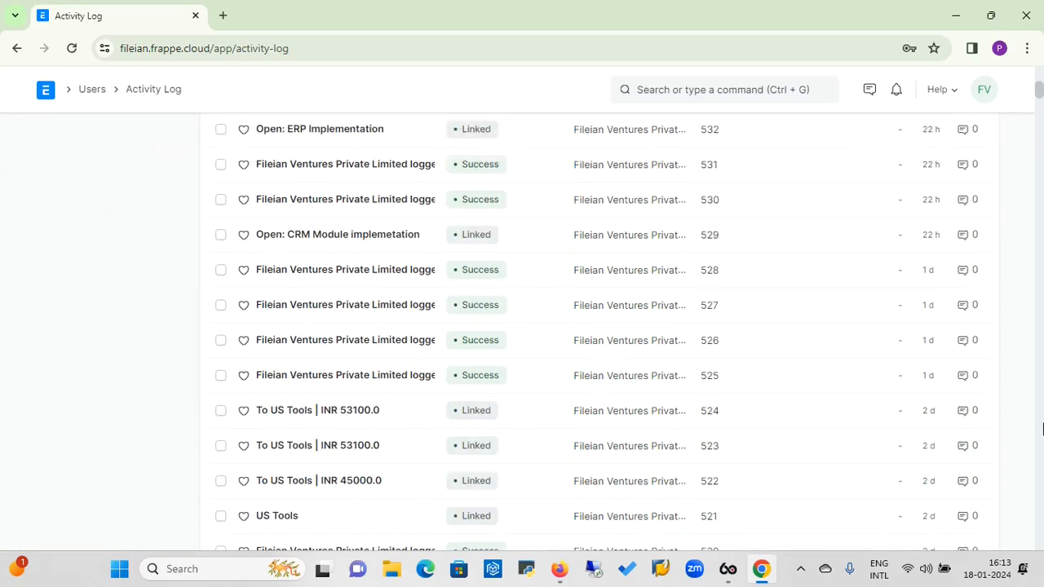
pyautogui.scroll(-5, 1042, 442)
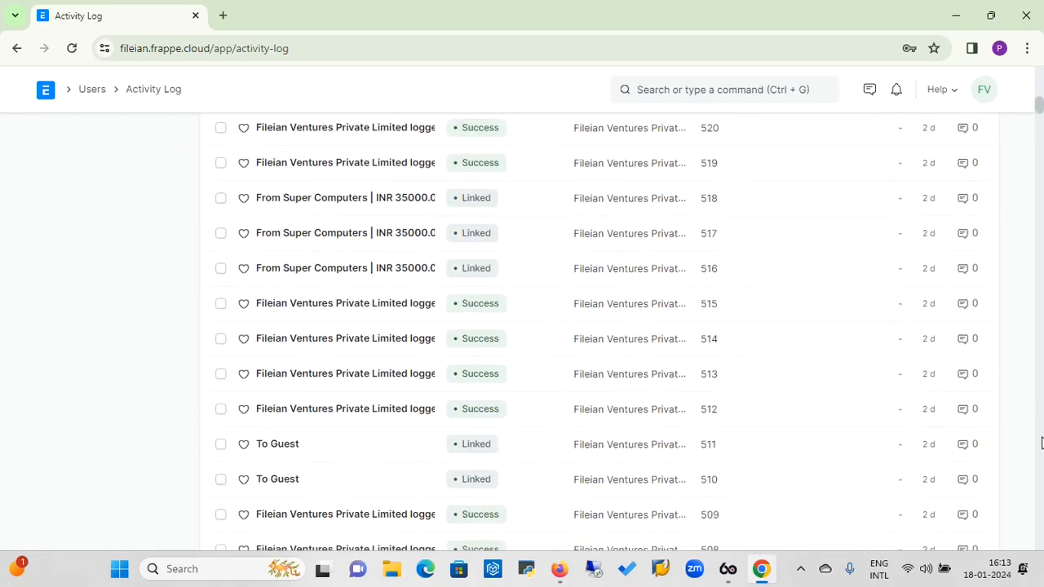
pyautogui.scroll(-5, 1042, 442)
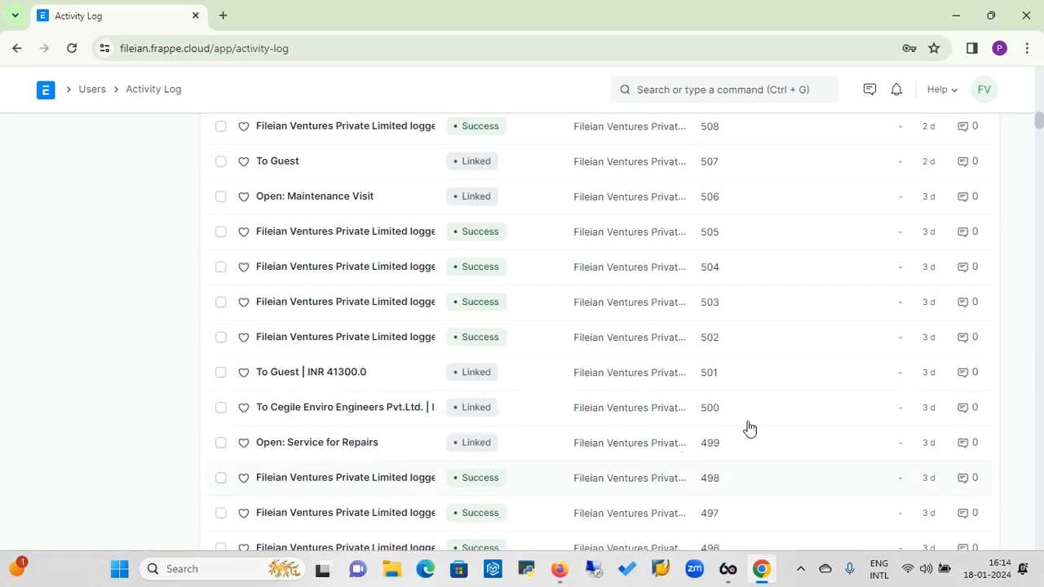
pyautogui.scroll(10, 1042, 93)
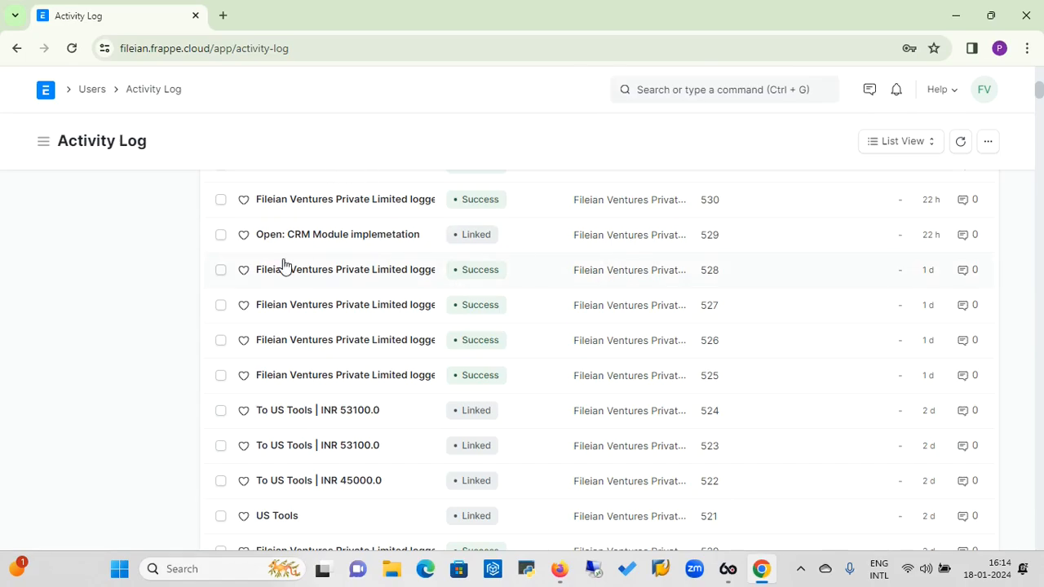
pyautogui.click(95, 91)
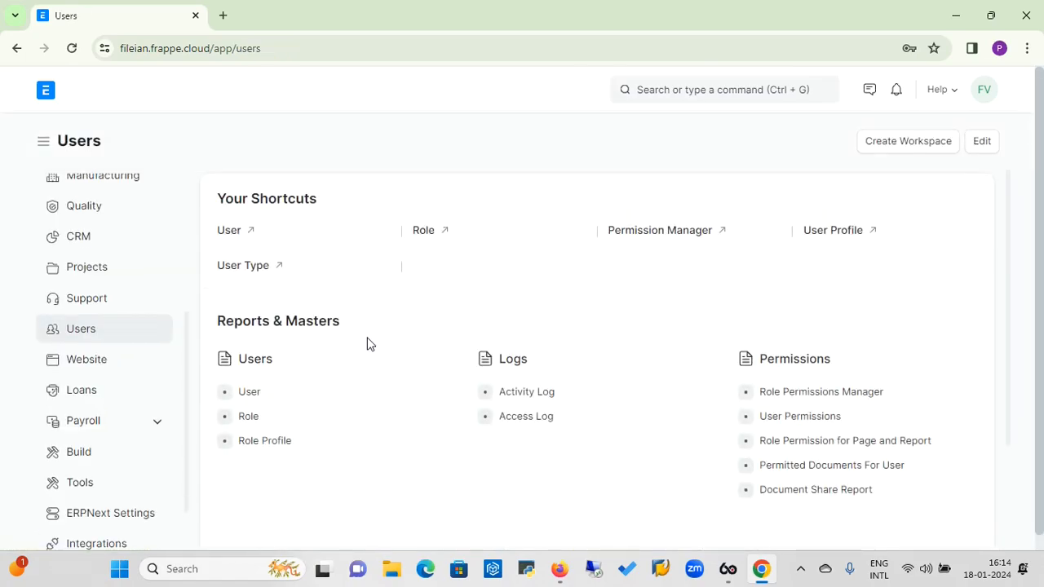
pyautogui.click(525, 422)
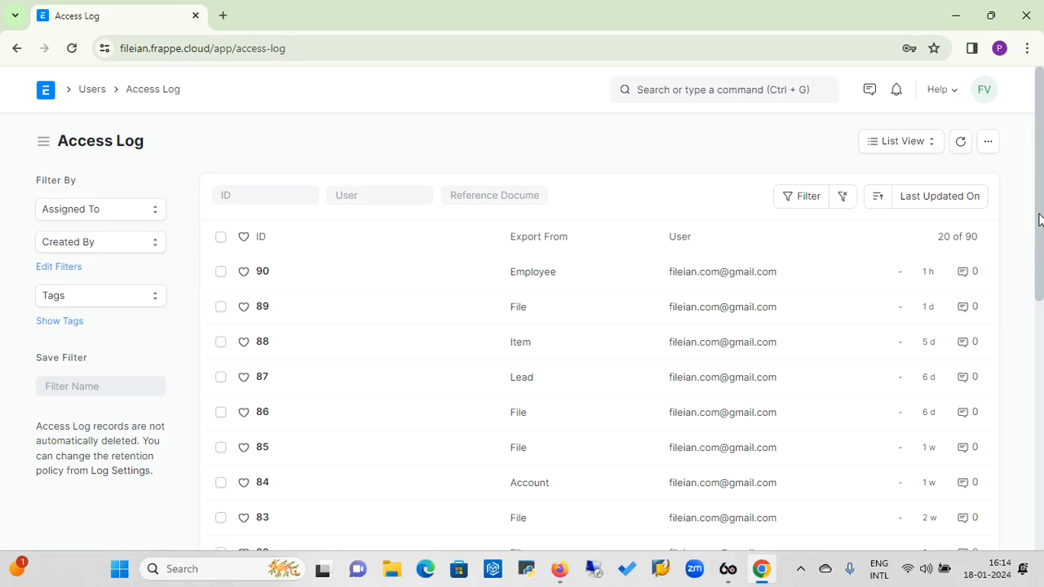
pyautogui.moveTo(1040, 219); pyautogui.dragTo(1041, 237)
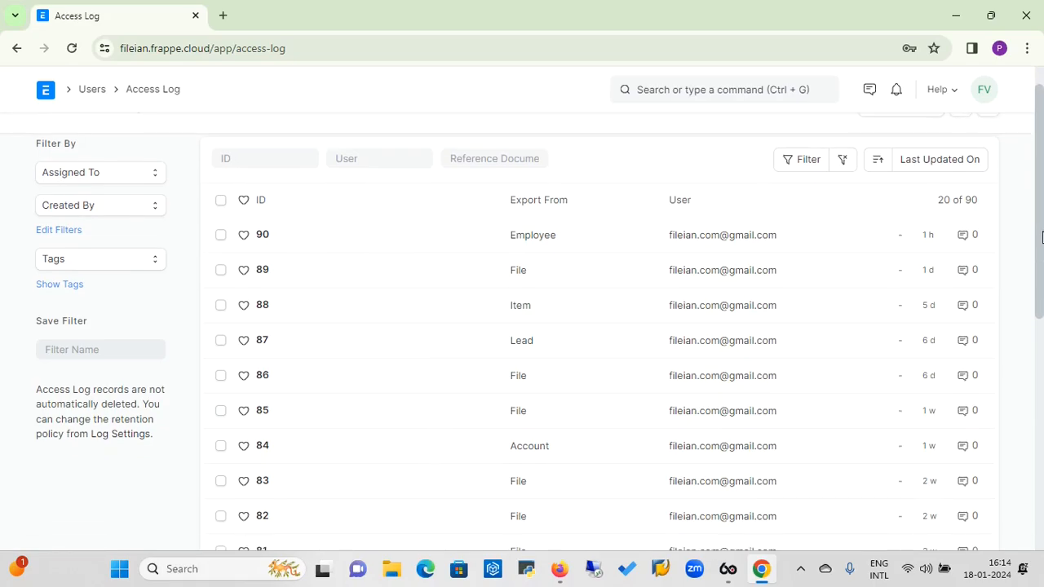
pyautogui.moveTo(1041, 237); pyautogui.dragTo(1030, 216)
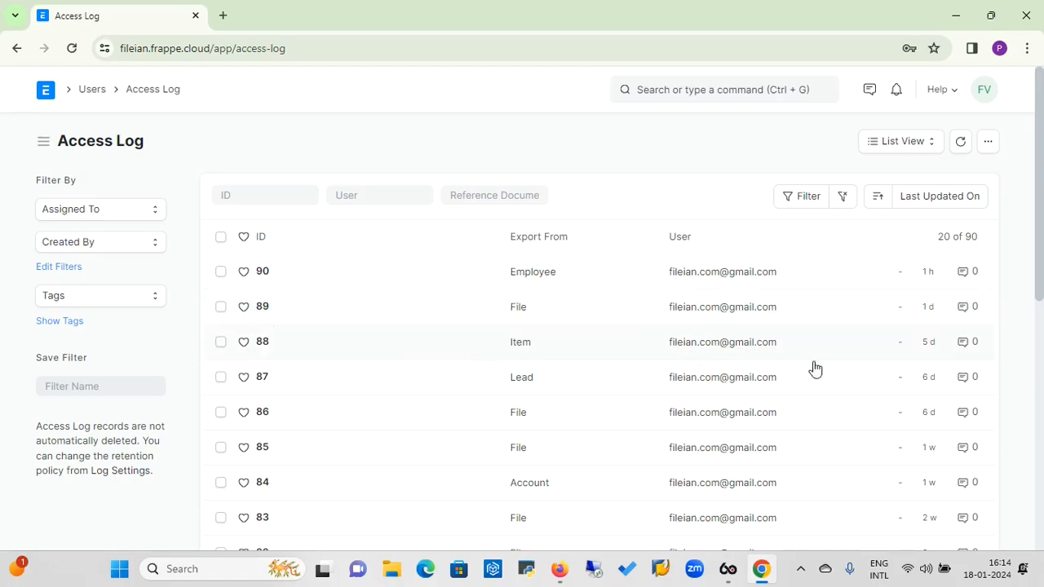
pyautogui.moveTo(1040, 236); pyautogui.dragTo(1007, 174)
pyautogui.click(92, 90)
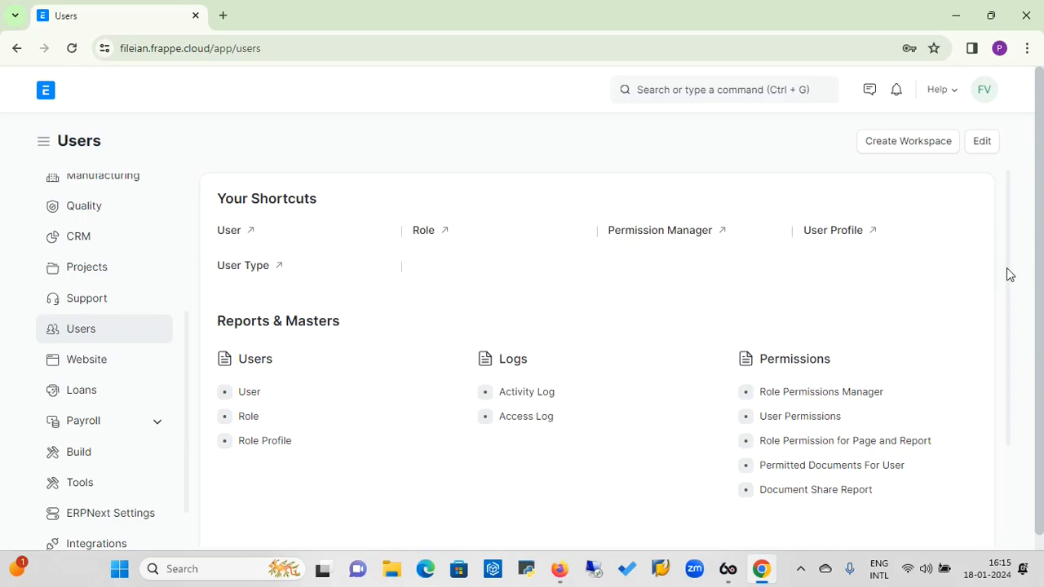
# Open the Role Permissions Manager with the Account document type selected.
pyautogui.scroll(-1, 1014, 305)
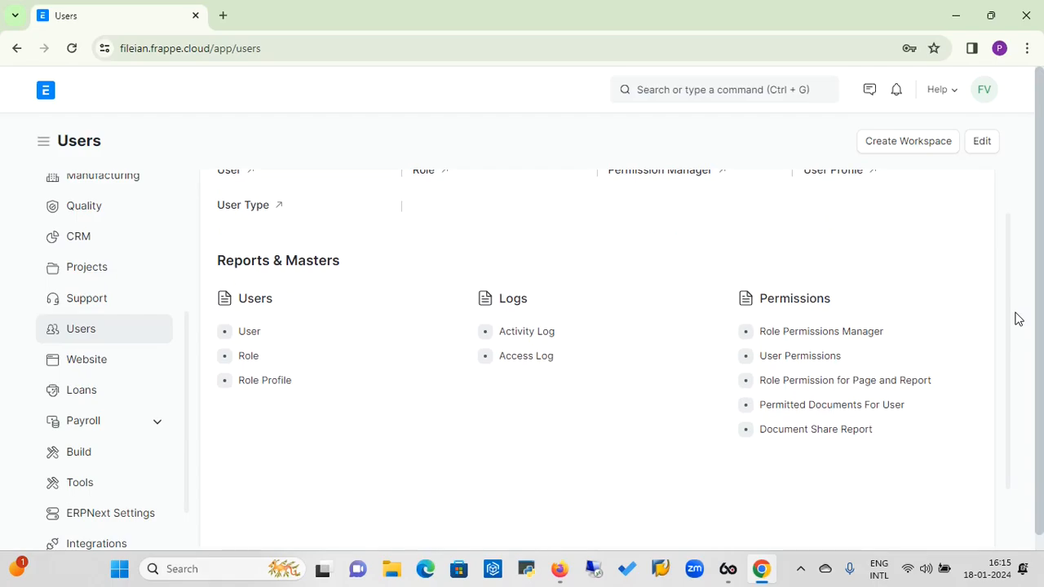
pyautogui.click(835, 337)
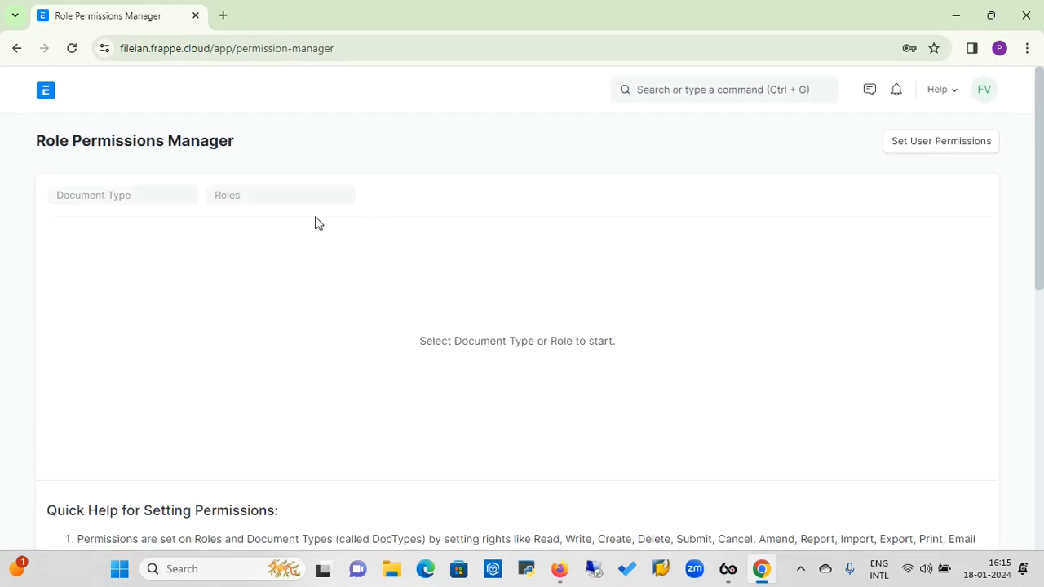
pyautogui.click(160, 196)
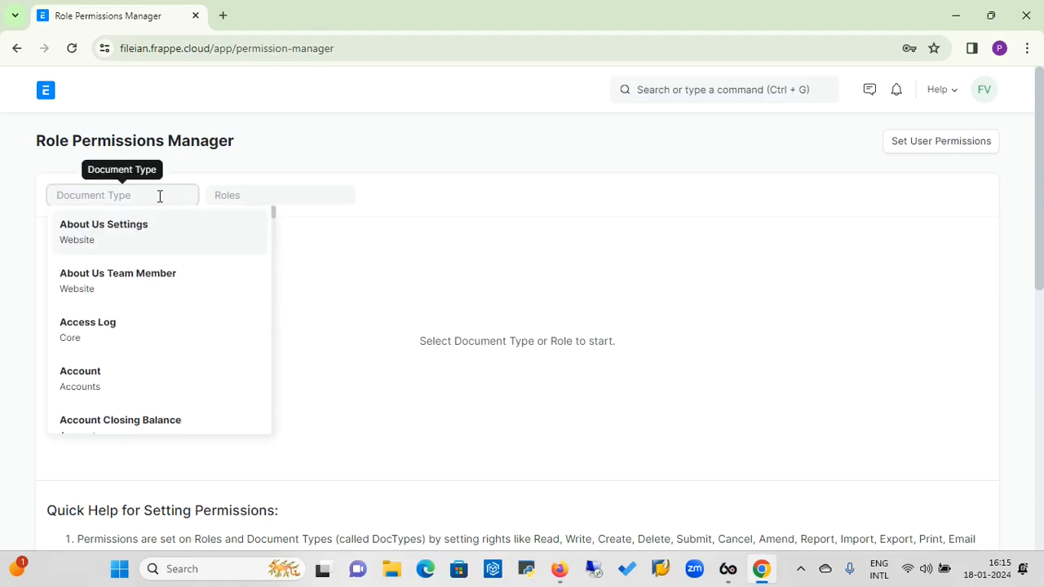
pyautogui.click(79, 374)
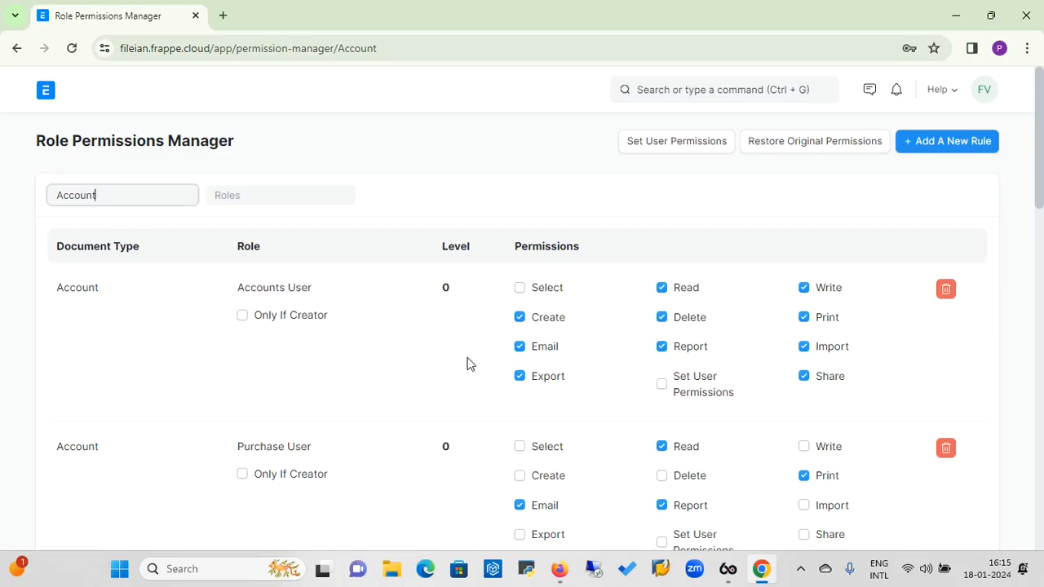
# Tick then untick Select for Accounts User, leaving it unchanged, and review Account's role rules.
pyautogui.click(521, 288)
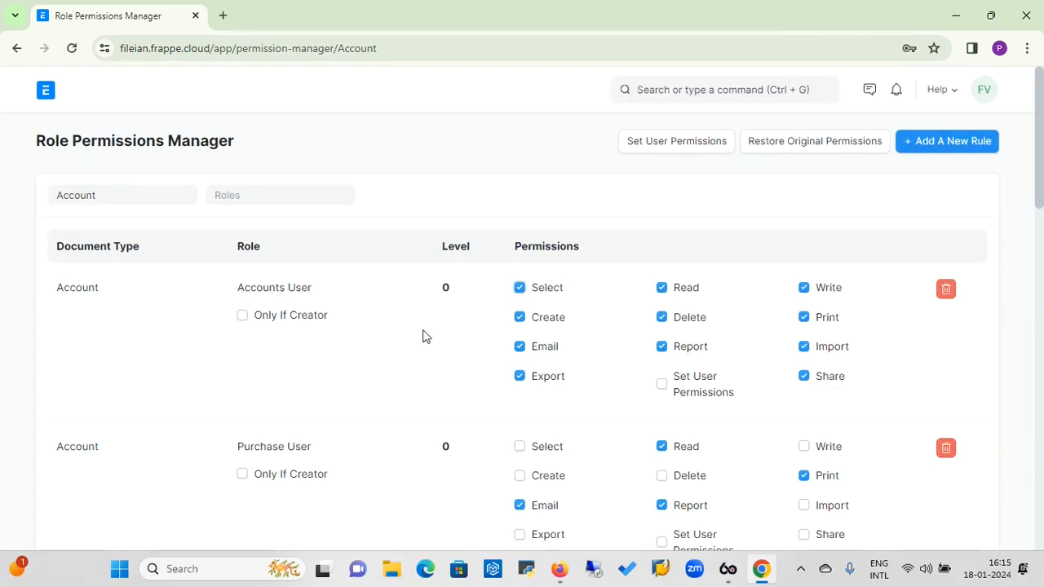
pyautogui.click(521, 289)
pyautogui.moveTo(1040, 176); pyautogui.dragTo(1041, 217)
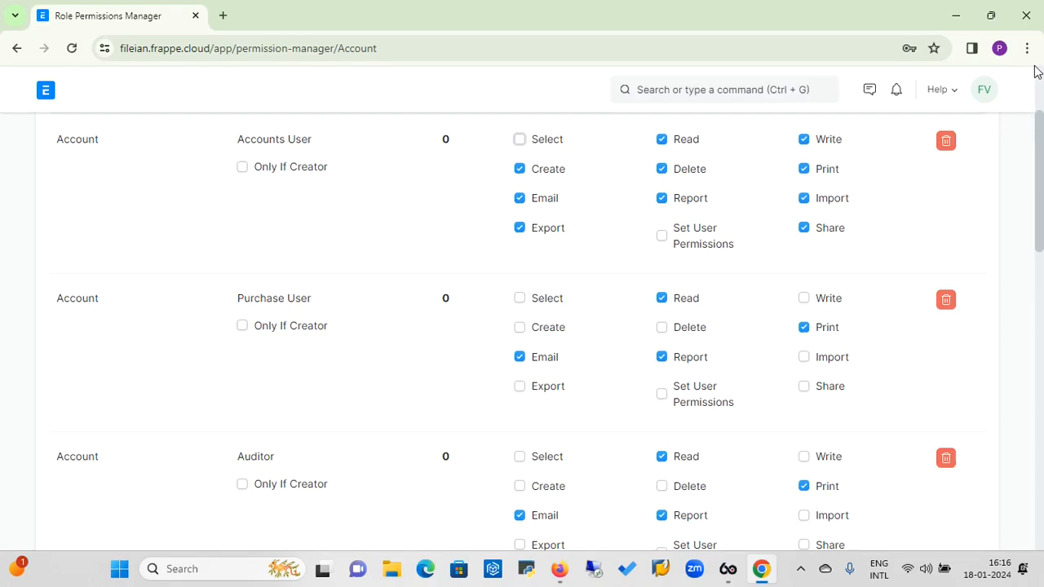
pyautogui.scroll(3, 1041, 87)
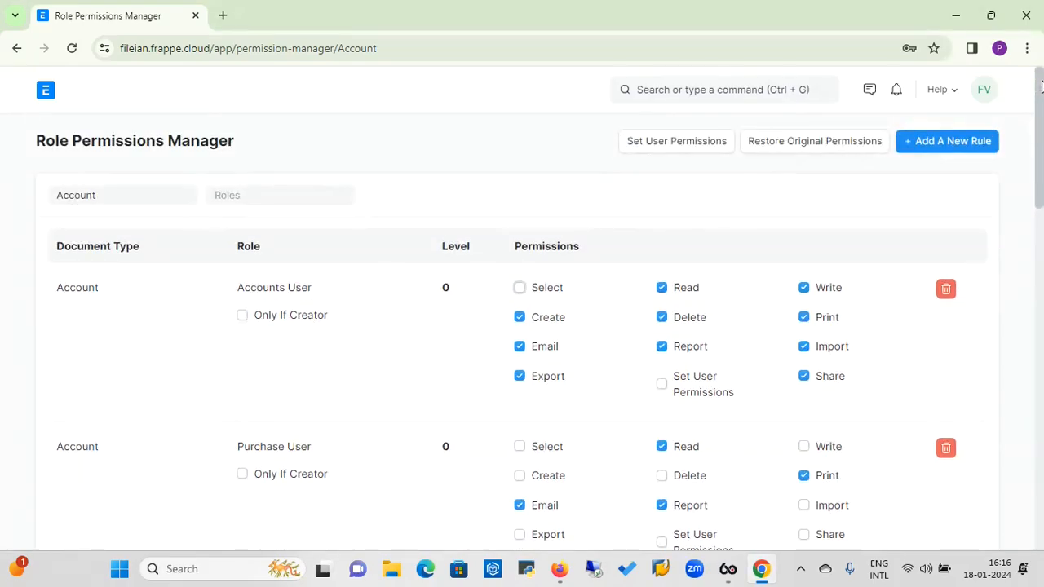
pyautogui.click(117, 193)
pyautogui.press('BackSpace')
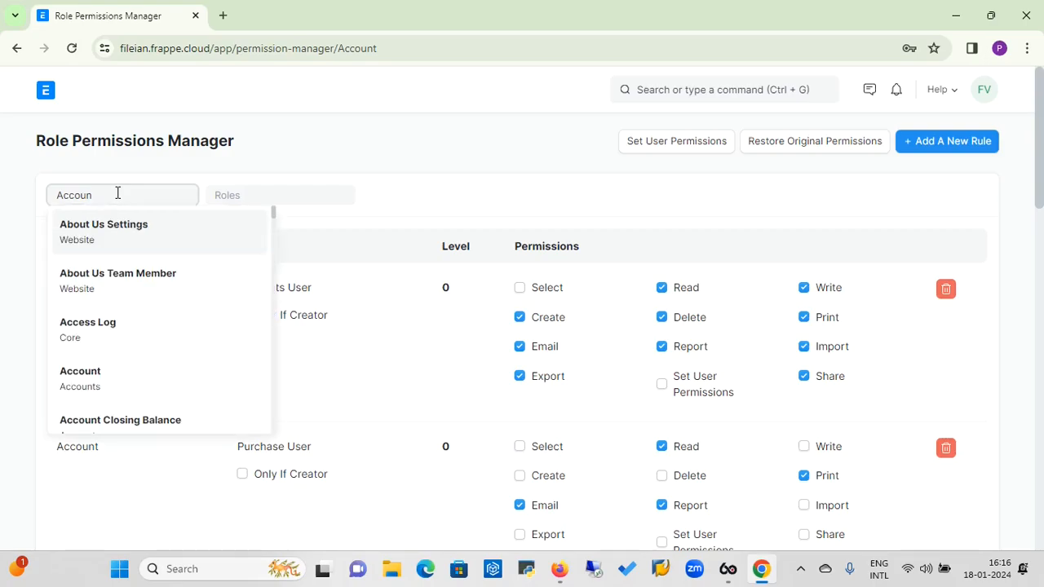
pyautogui.press('BackSpace')
pyautogui.press('BackSpace')
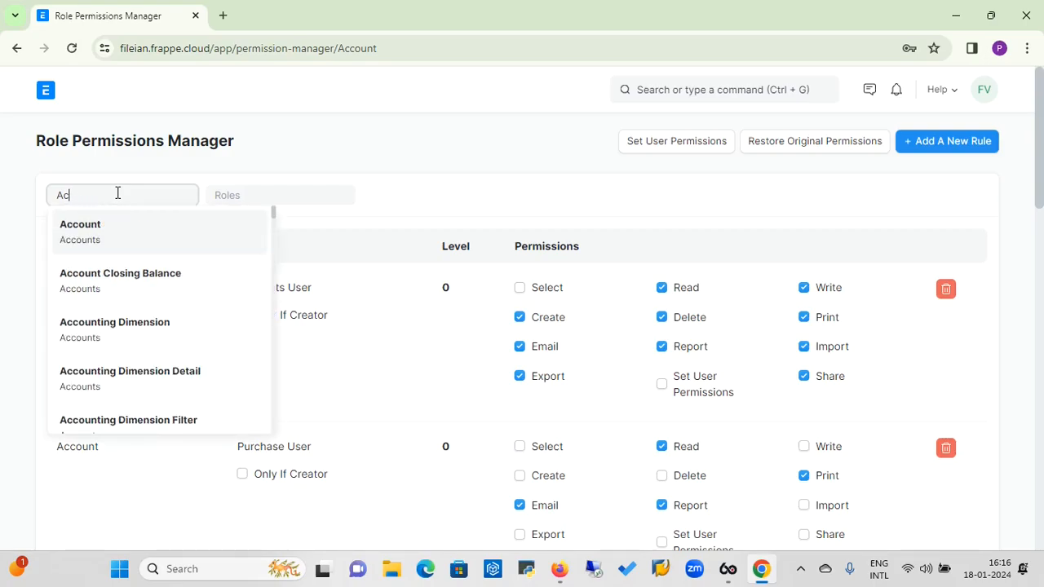
pyautogui.press('BackSpace')
pyautogui.press('BackSpace')
pyautogui.write('sa')
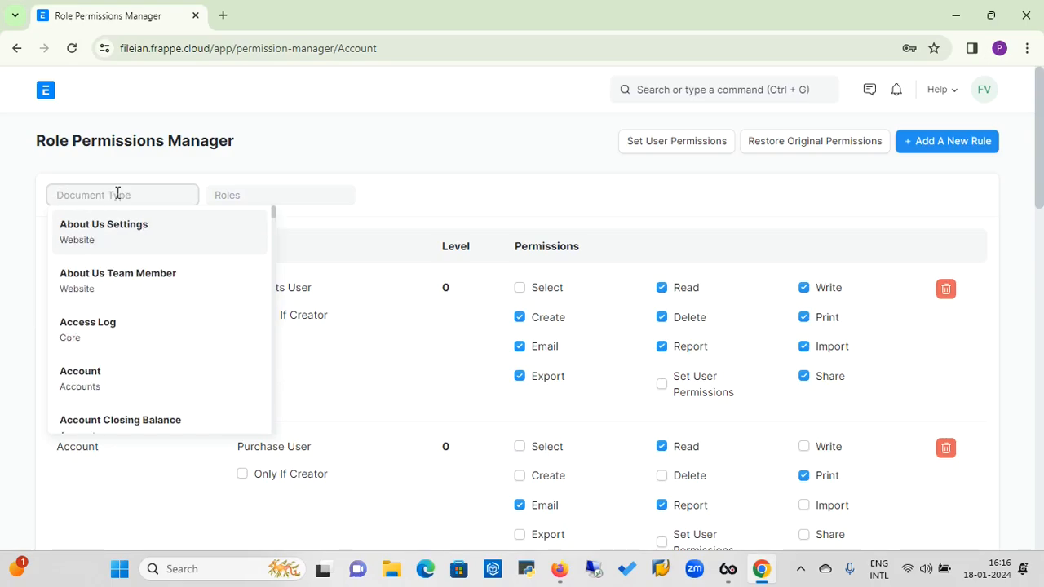
pyautogui.write('invoice')
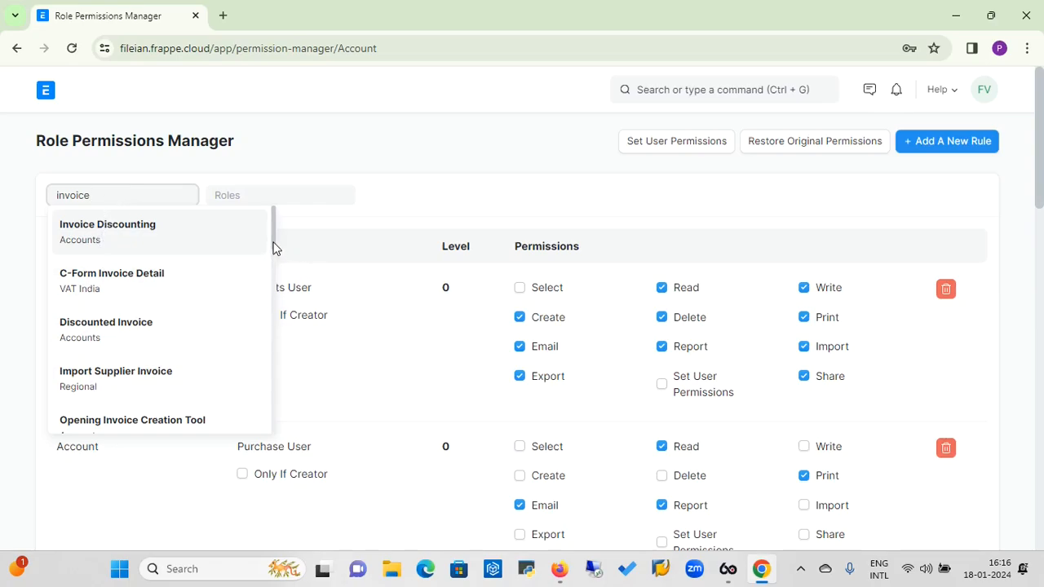
pyautogui.moveTo(274, 248); pyautogui.dragTo(275, 357)
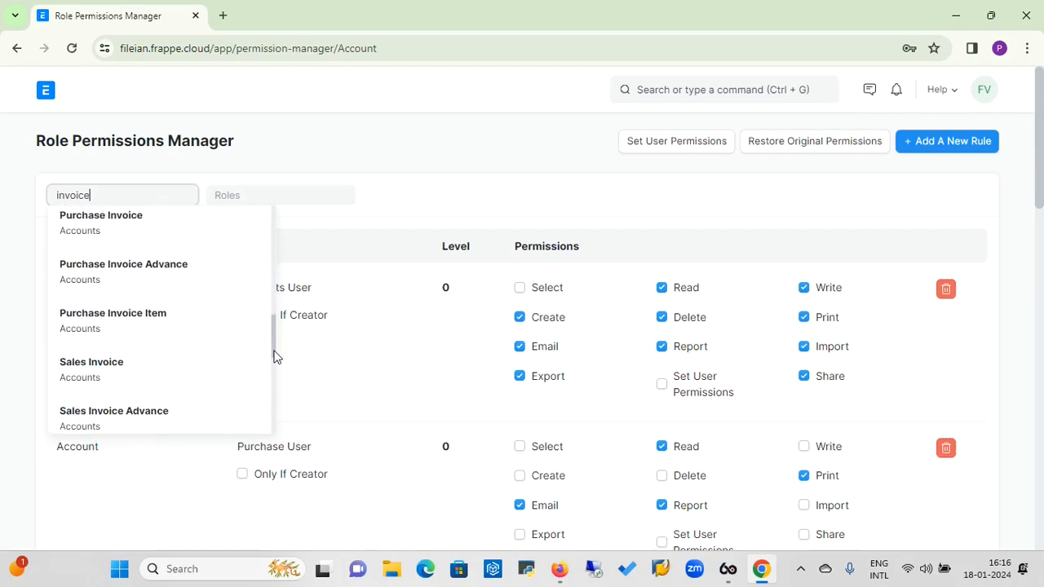
pyautogui.click(86, 369)
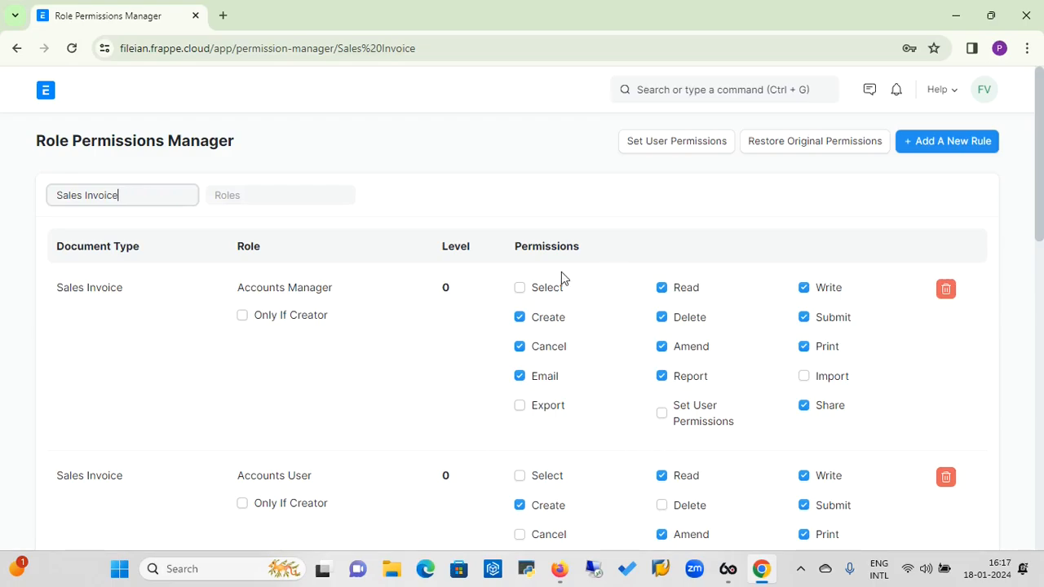
# Start a new user permission with Allow set to Sales Invoice and open its For Value list.
pyautogui.click(46, 93)
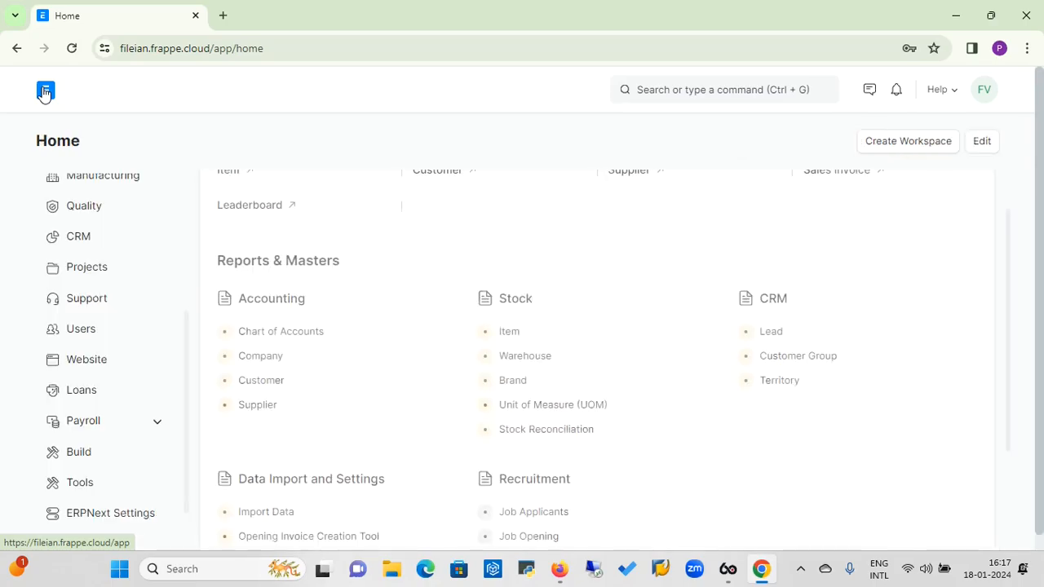
pyautogui.click(79, 336)
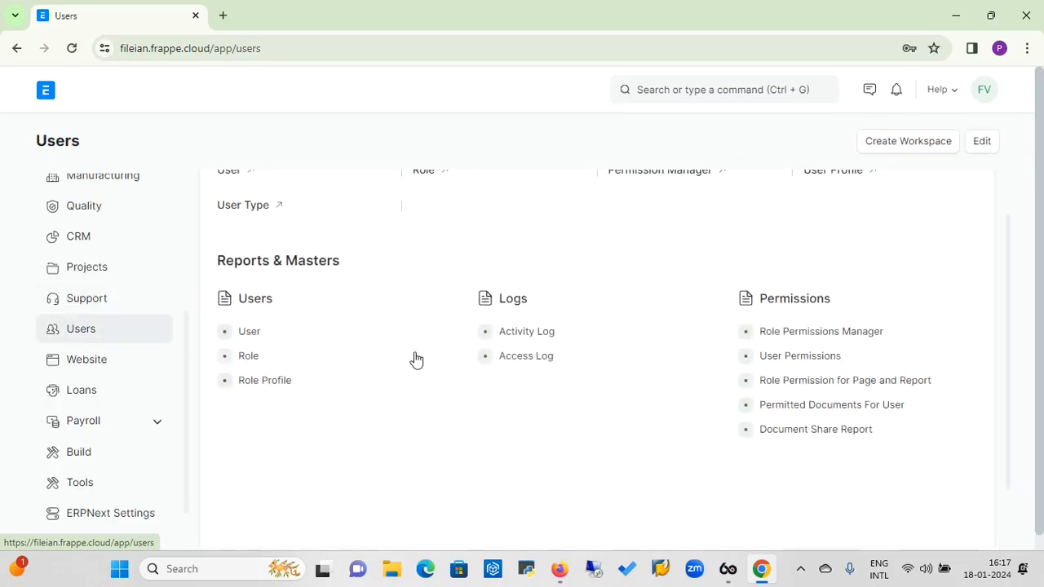
pyautogui.click(827, 364)
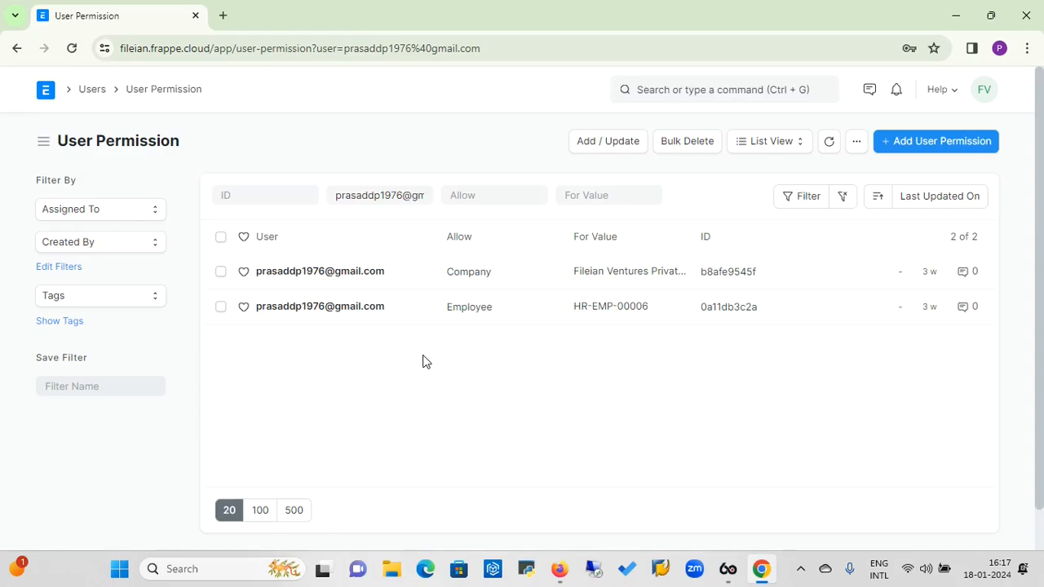
pyautogui.click(931, 147)
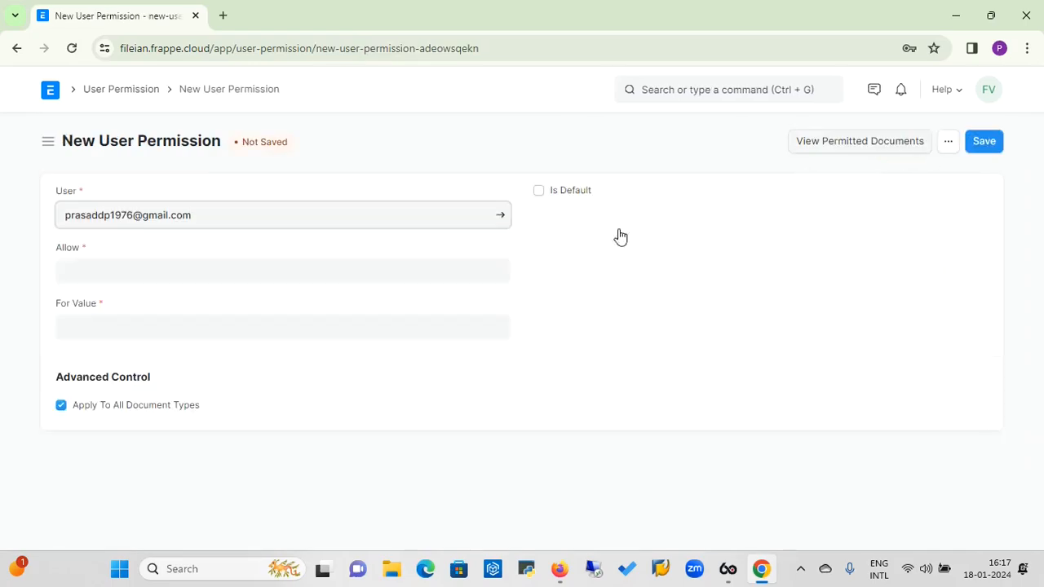
pyautogui.click(217, 266)
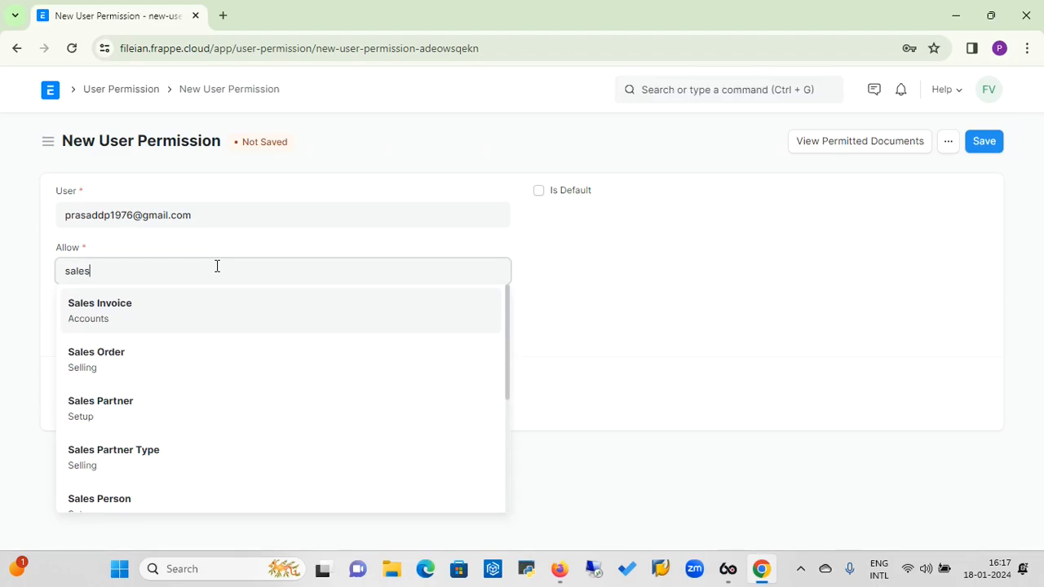
pyautogui.click(128, 308)
pyautogui.click(121, 323)
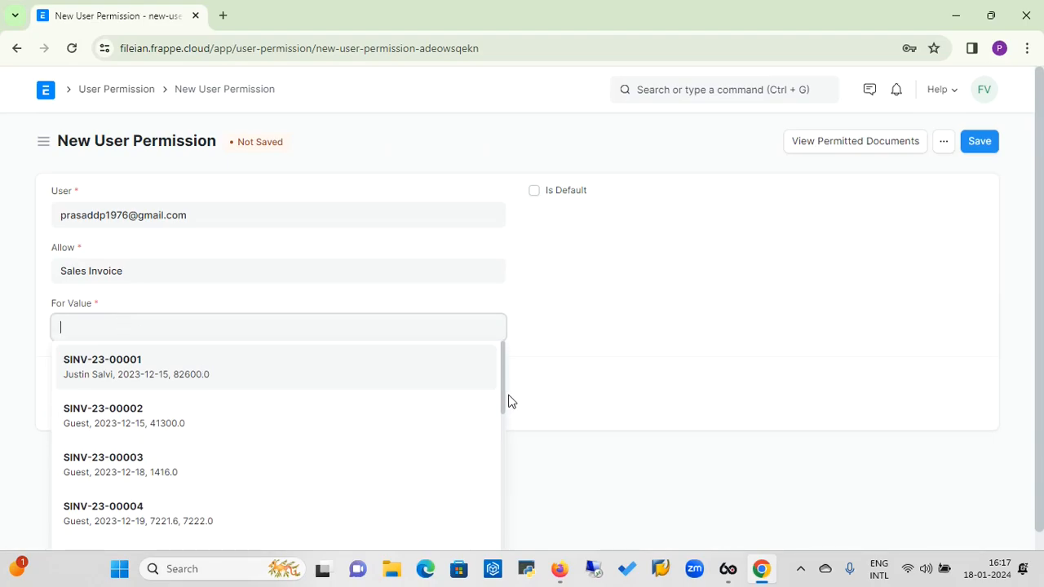
pyautogui.moveTo(501, 395); pyautogui.dragTo(485, 372)
# Leave the permission unsaved and return to the Users workspace.
pyautogui.click(119, 92)
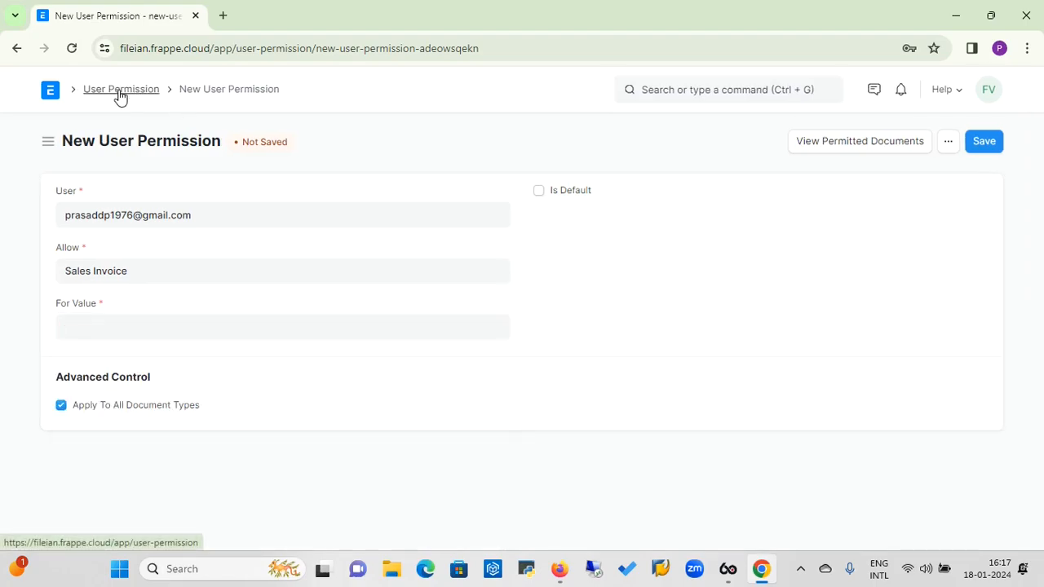
pyautogui.click(47, 94)
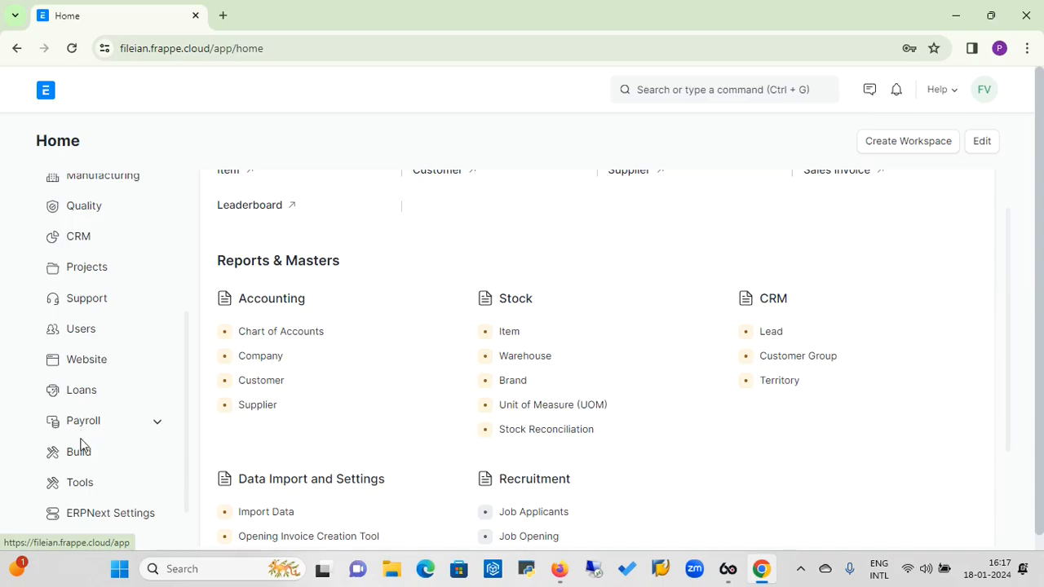
pyautogui.click(86, 333)
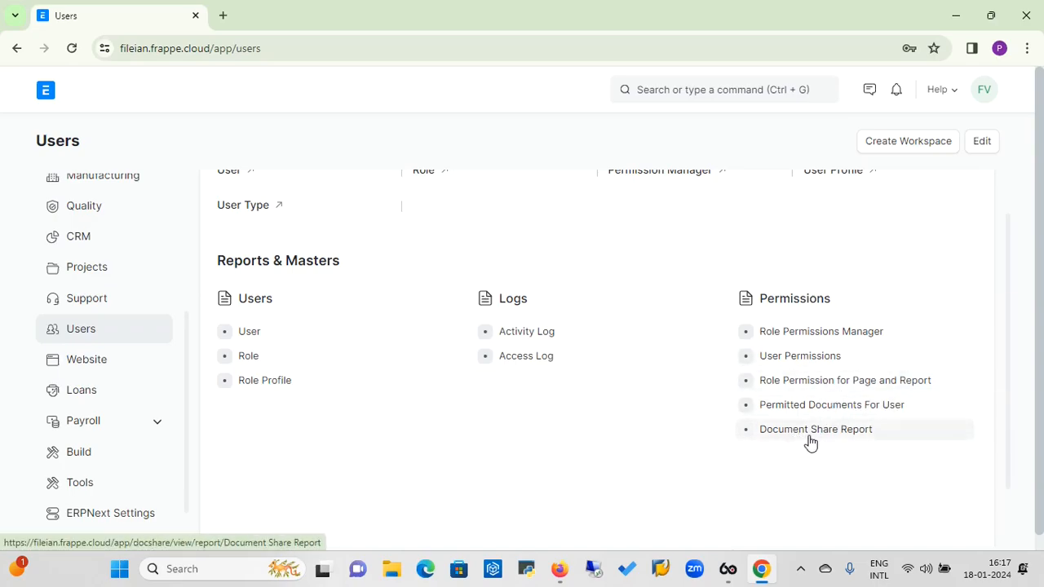
# Set Role Permission for Page and Report to Page and choose the leaderboard page.
pyautogui.click(822, 384)
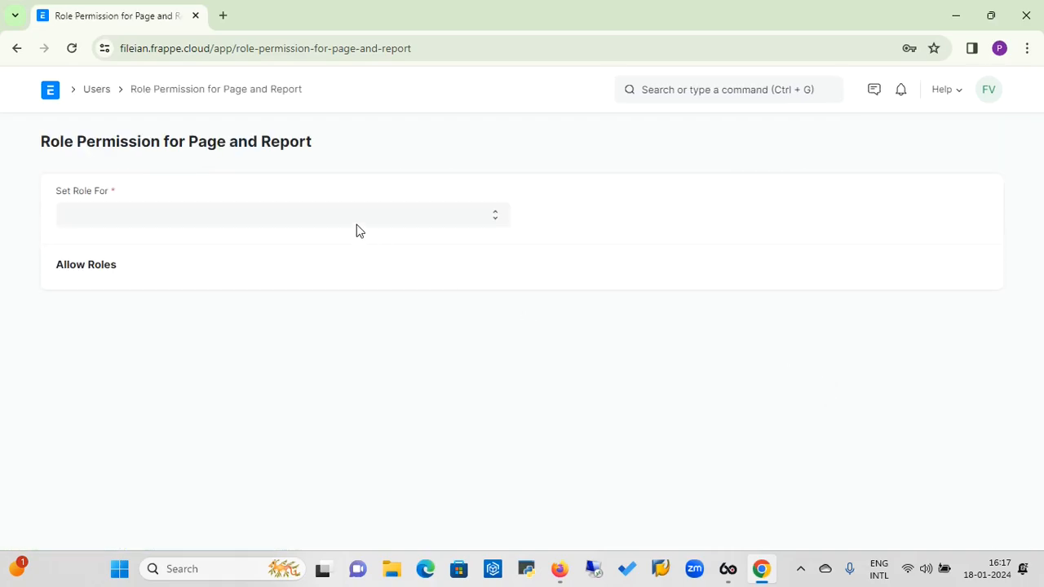
pyautogui.click(330, 219)
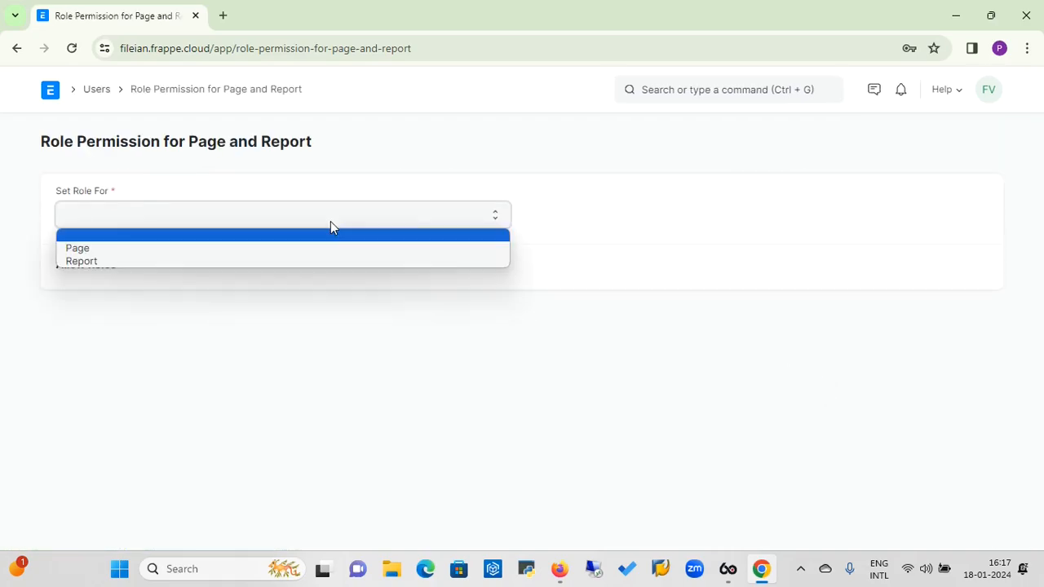
pyautogui.click(284, 249)
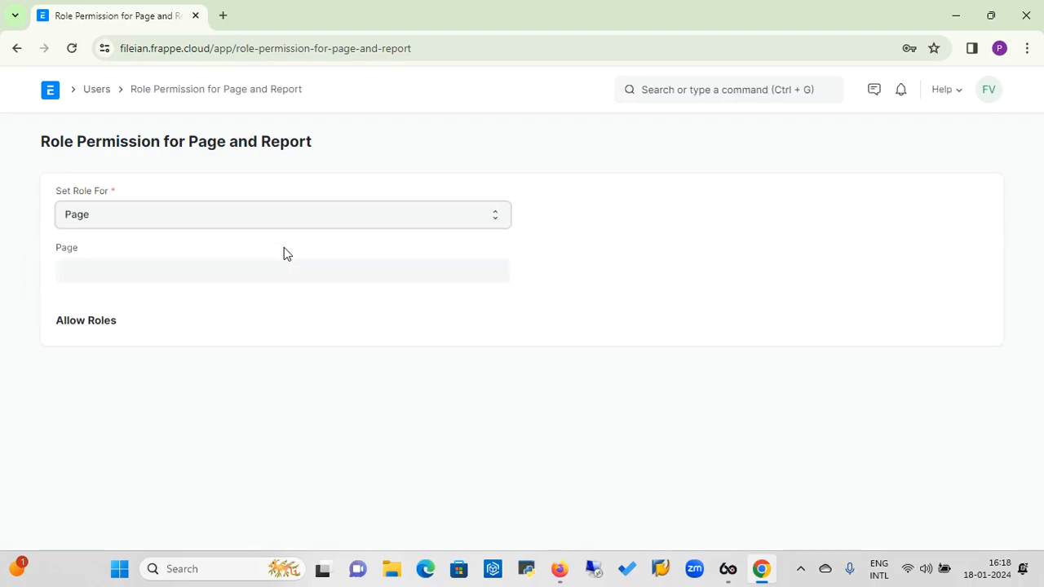
pyautogui.click(182, 275)
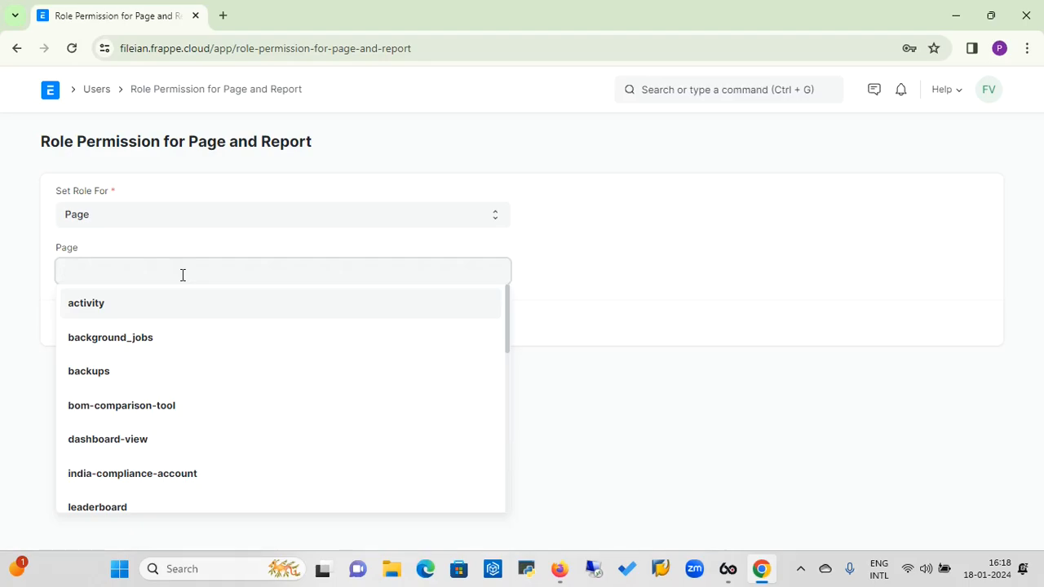
pyautogui.click(103, 506)
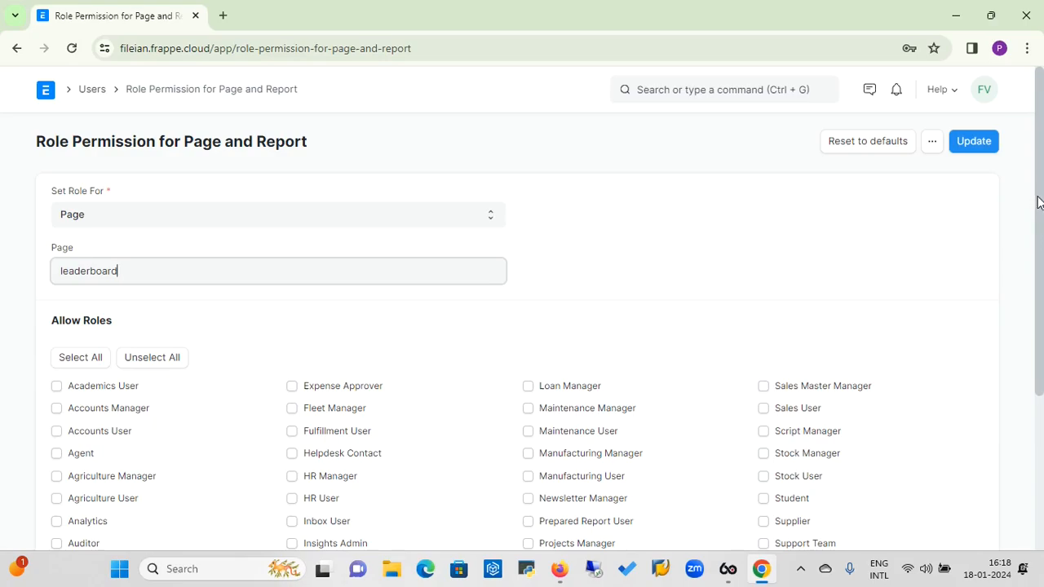
pyautogui.moveTo(1039, 202)
pyautogui.mouseDown()
pyautogui.moveTo(1042, 341)
pyautogui.moveTo(1028, 198)
pyautogui.mouseUp()
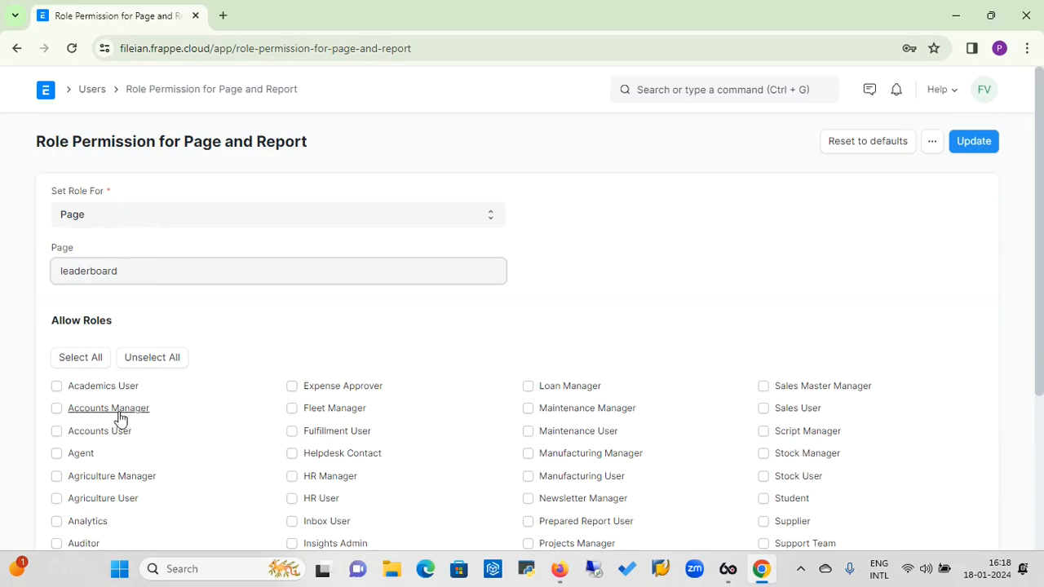
# Switch to Report, select Batch-Wise Balance History, and click the Manufacturing User checkbox.
pyautogui.click(227, 223)
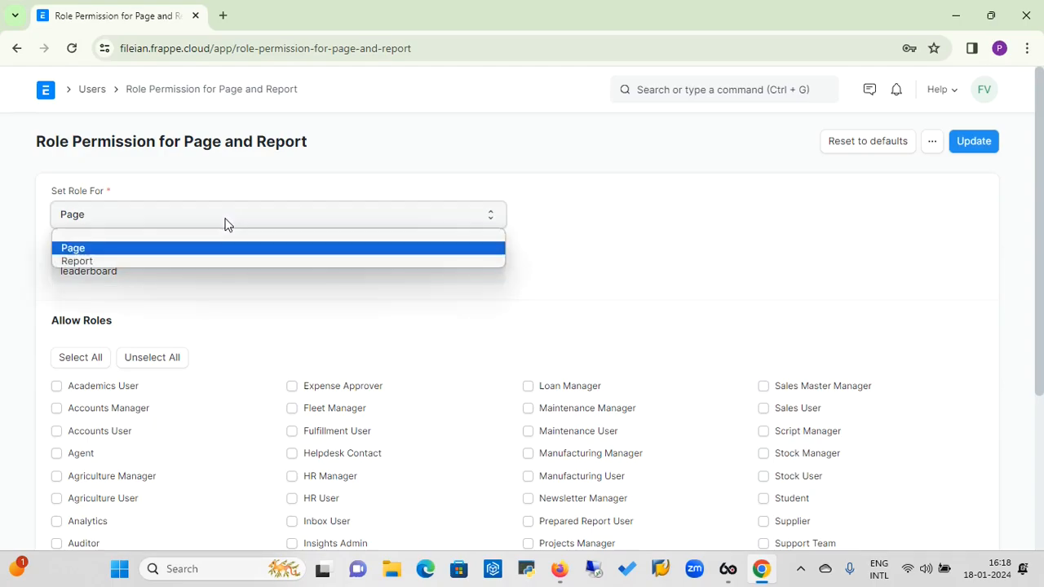
pyautogui.click(180, 263)
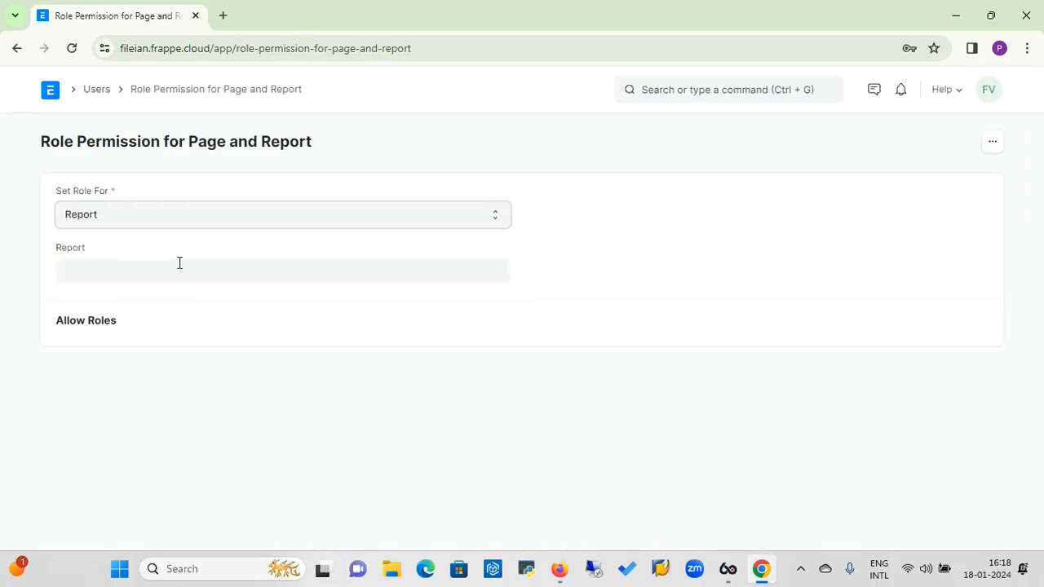
pyautogui.click(167, 275)
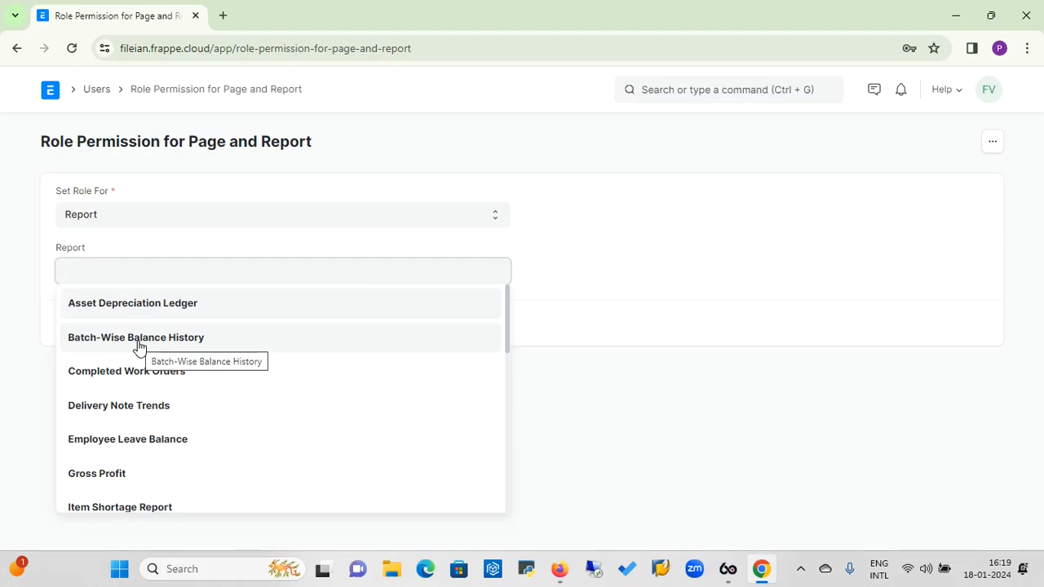
pyautogui.click(139, 338)
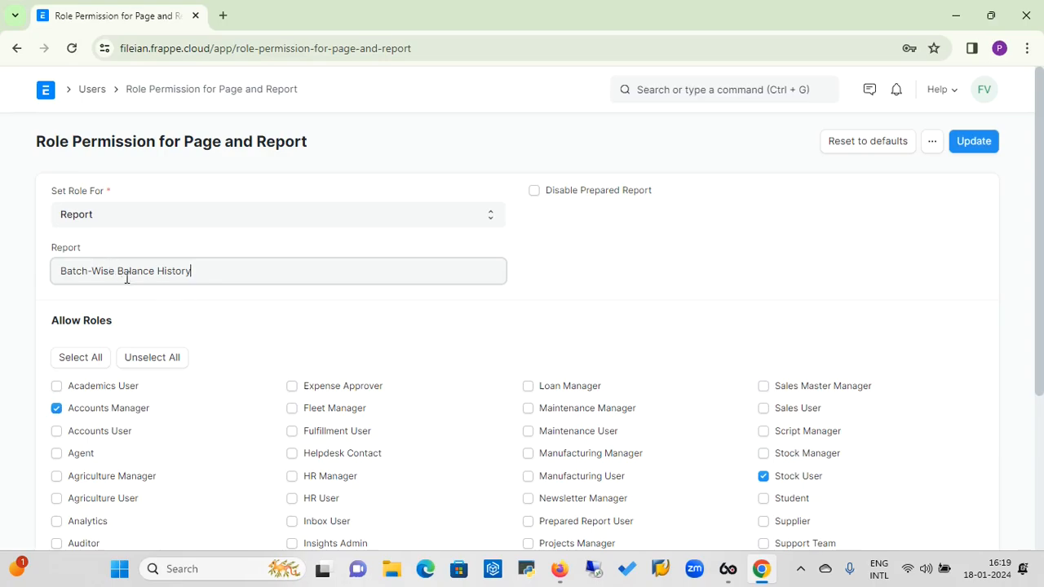
pyautogui.click(529, 478)
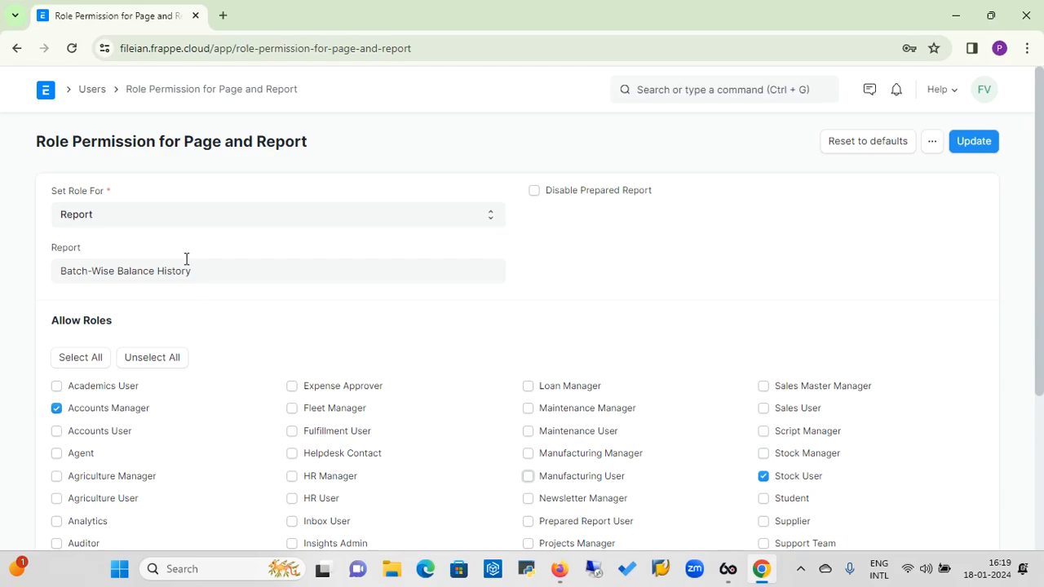
# Run Permitted Documents For User for the company account user with DocType Sales Invoice, then return to Users.
pyautogui.click(93, 91)
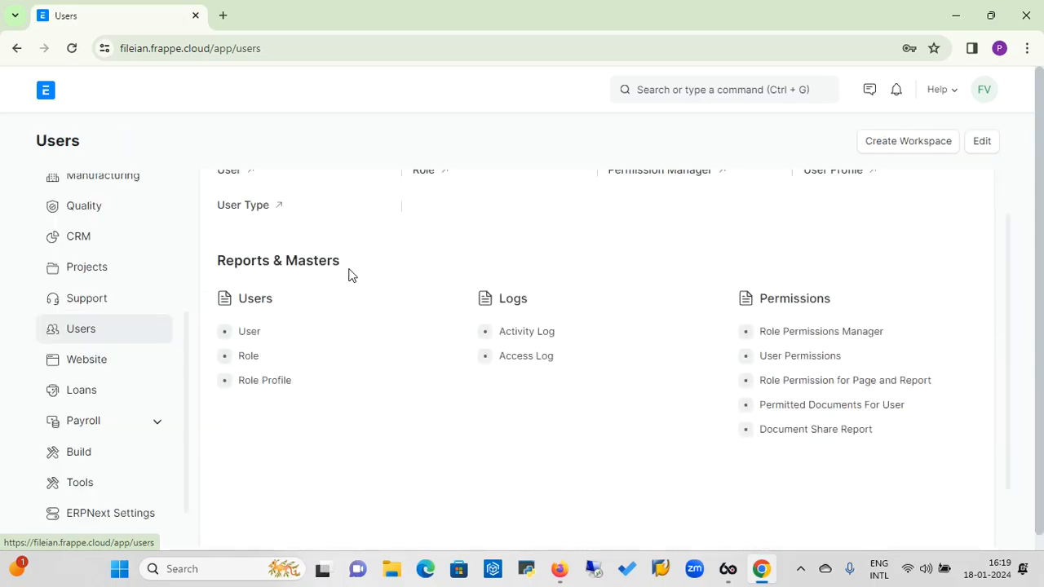
pyautogui.click(832, 406)
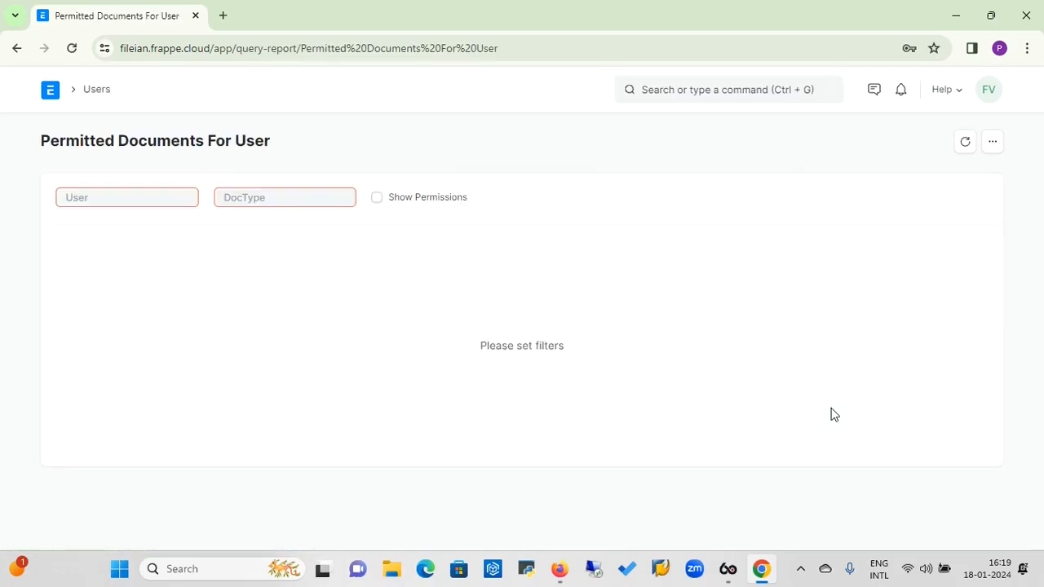
pyautogui.click(163, 199)
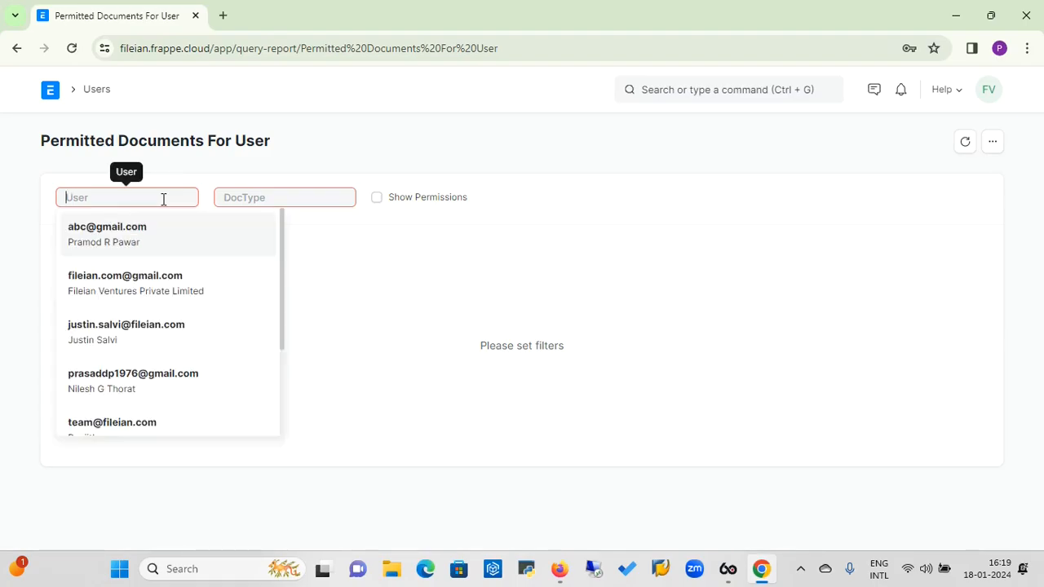
pyautogui.click(133, 292)
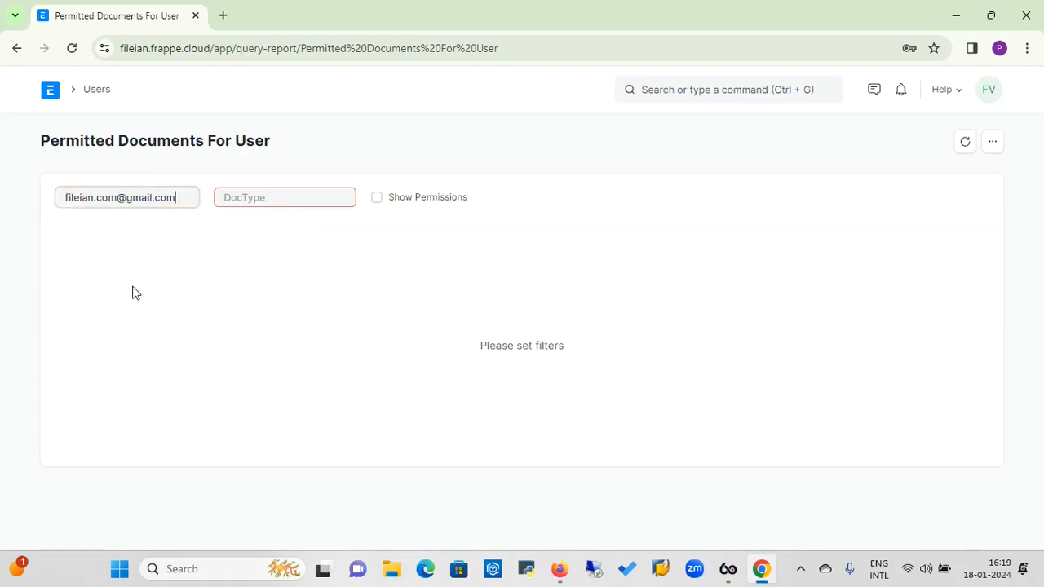
pyautogui.click(309, 201)
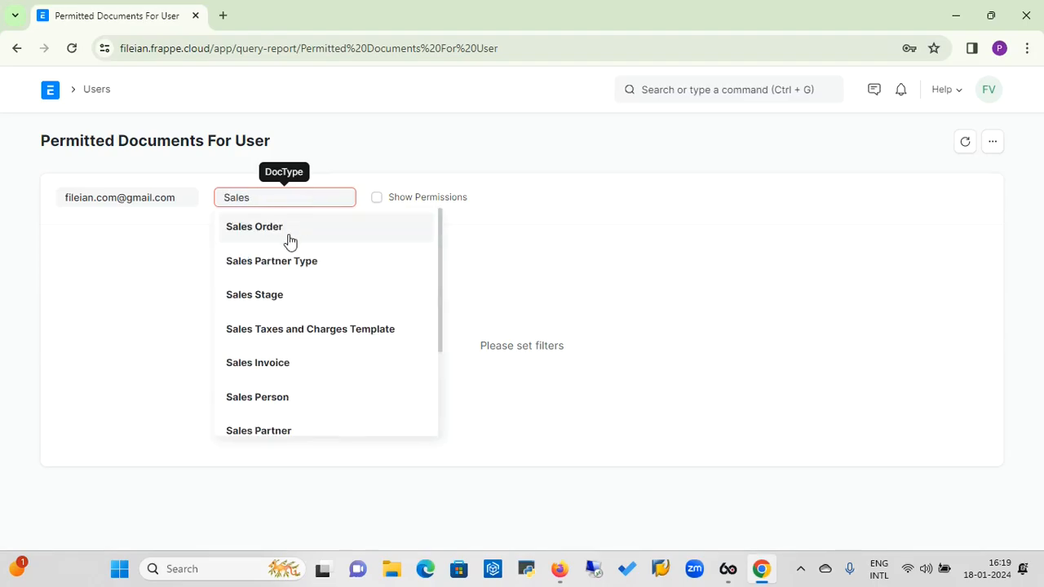
pyautogui.click(287, 373)
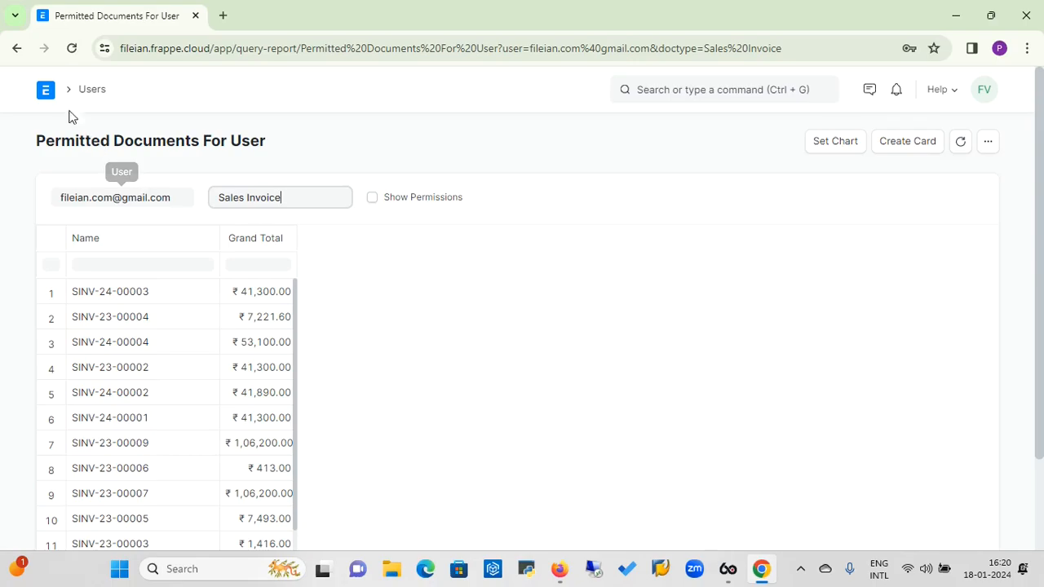
pyautogui.click(91, 95)
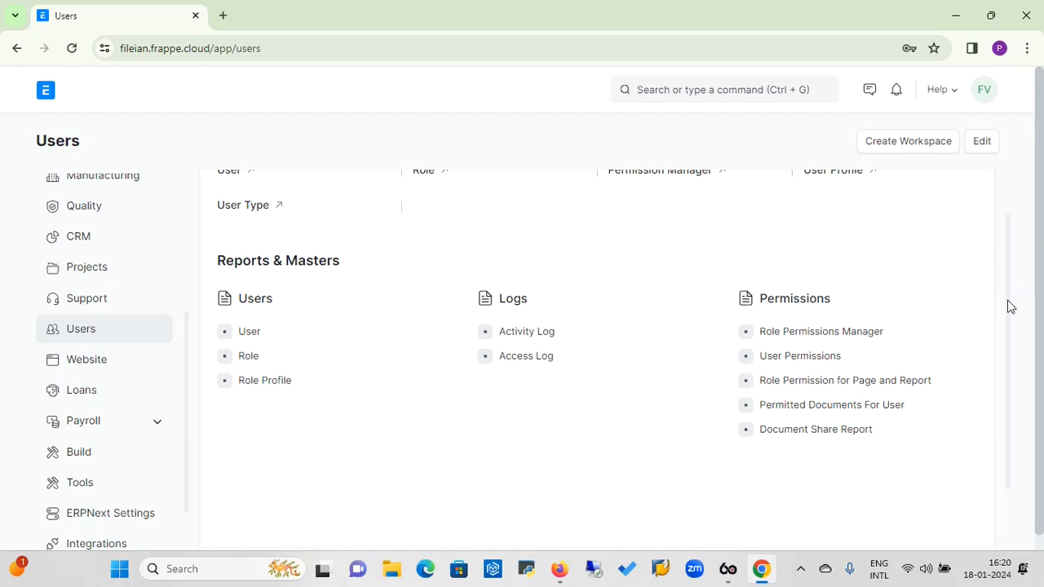
pyautogui.scroll(-2, 1012, 318)
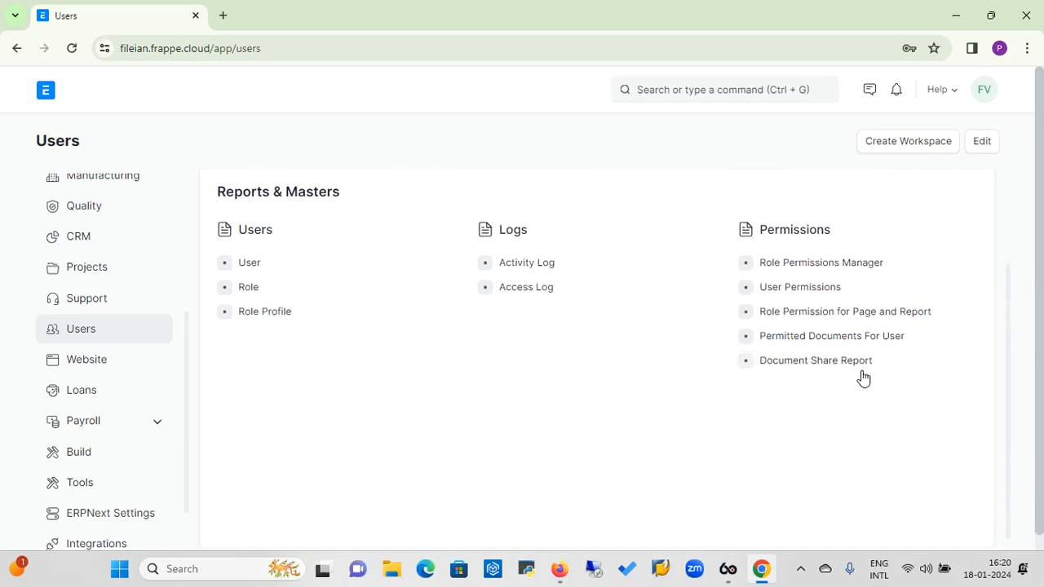
pyautogui.click(845, 366)
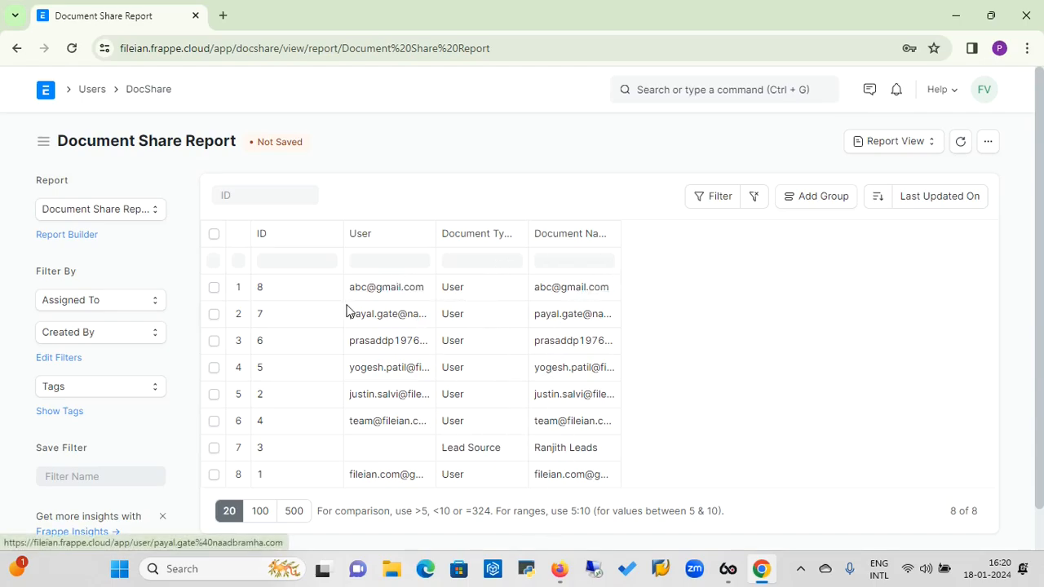
pyautogui.click(96, 90)
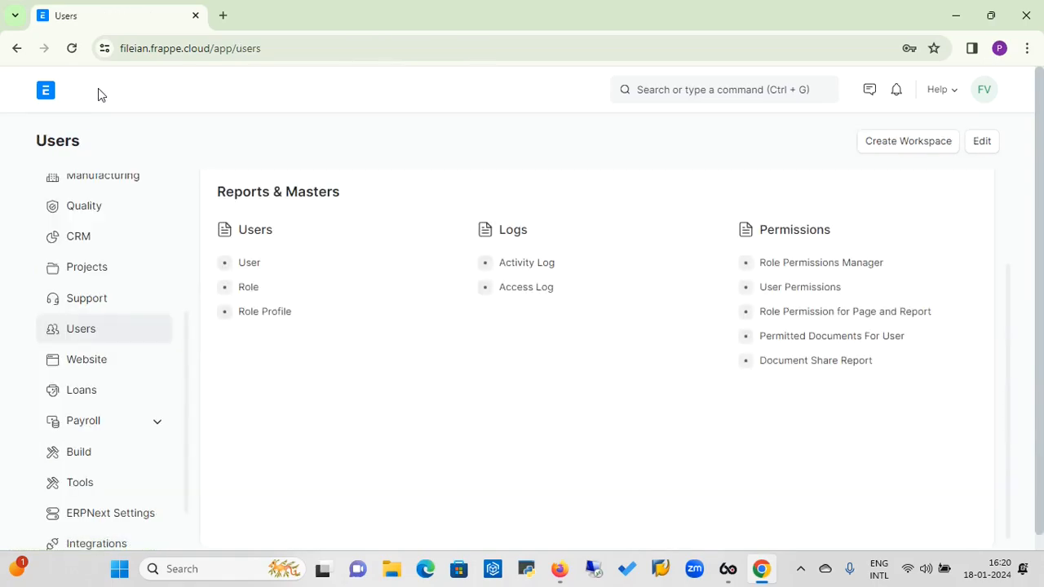